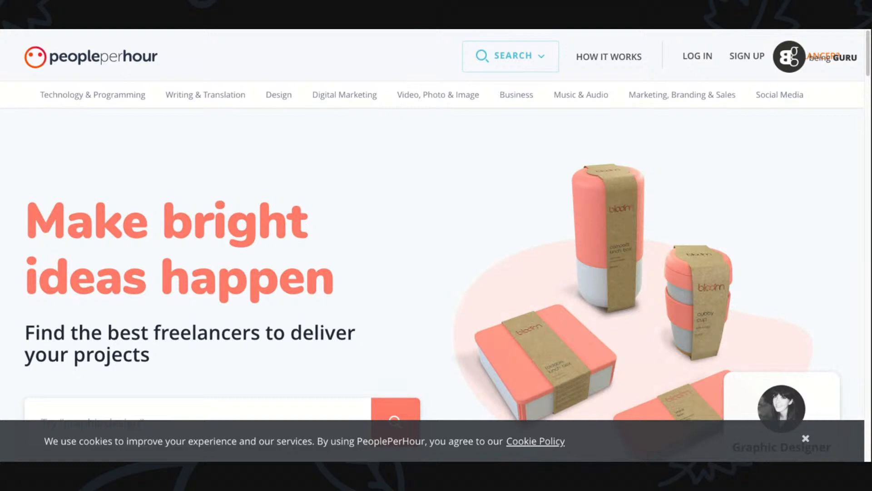
- Dismiss the cookie notice on the PeoplePerHour home page
{"action": "scroll", "coordinate": [437, 246], "scroll_direction": "down", "scroll_amount": 4}
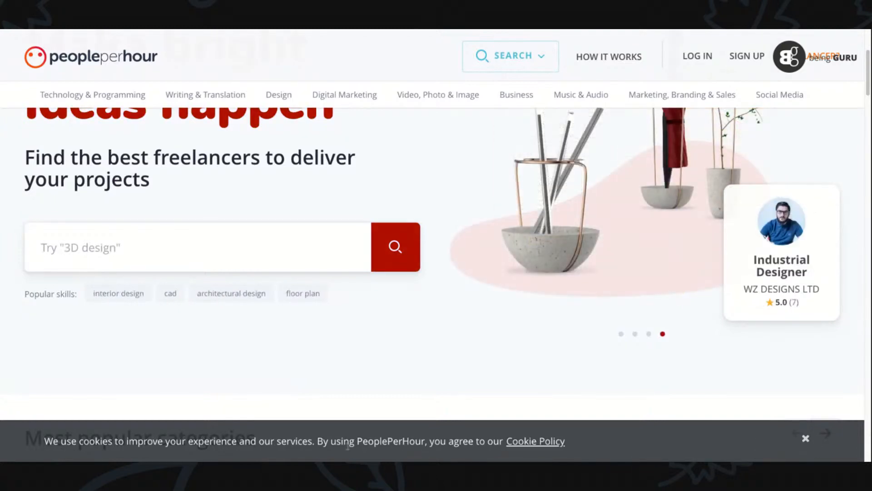
{"action": "left_click", "coordinate": [805, 439]}
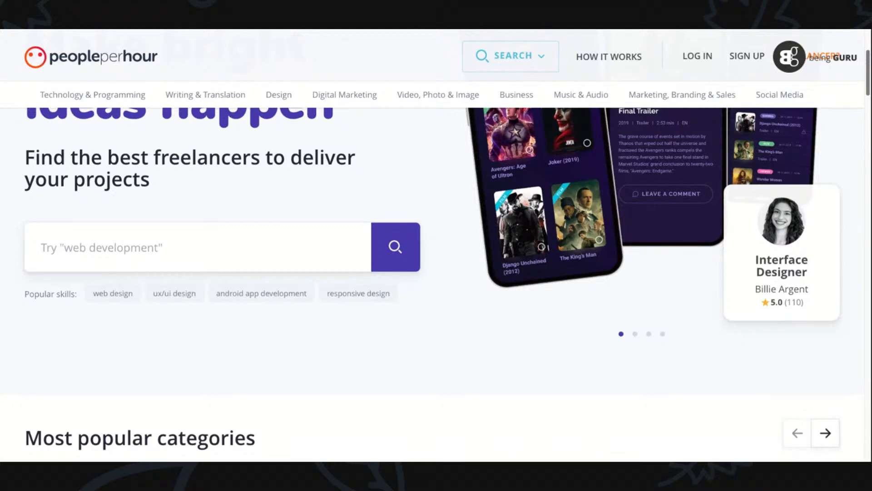
{"action": "scroll", "coordinate": [841, 78], "scroll_direction": "up", "scroll_amount": 4}
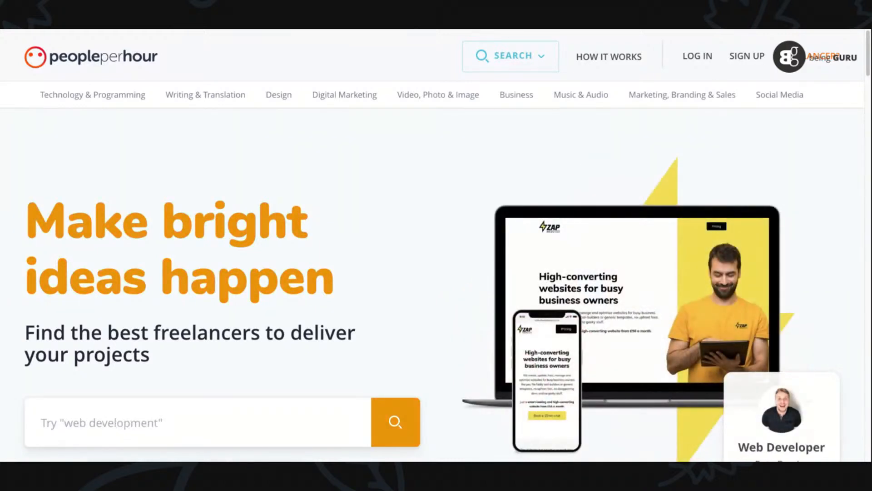
- Start a PeoplePerHour sign-up as someone who wants to work as a freelancer, using email registration
{"action": "left_click", "coordinate": [742, 58]}
{"action": "left_click_drag", "start_coordinate": [870, 132], "coordinate": [871, 146]}
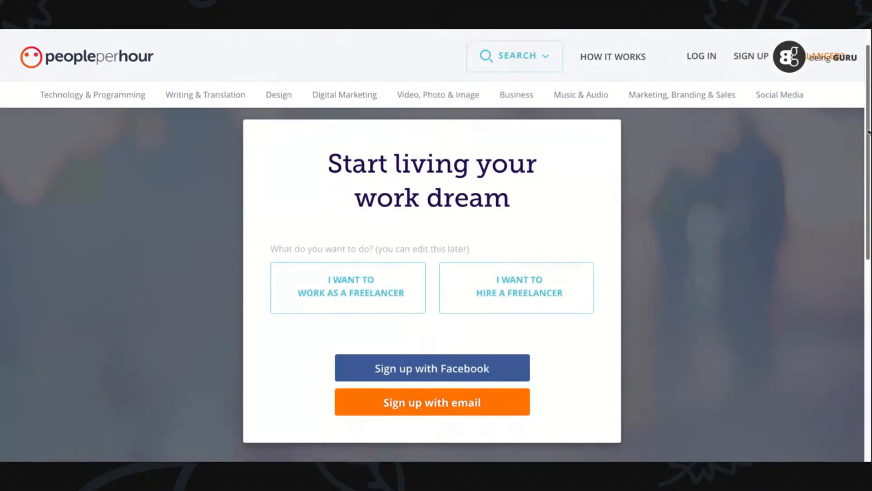
{"action": "left_click", "coordinate": [361, 291]}
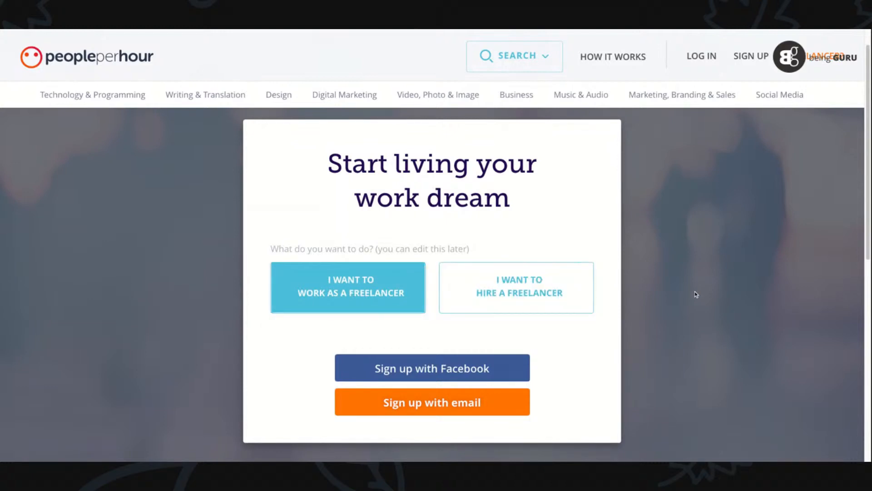
{"action": "left_click", "coordinate": [424, 409]}
{"action": "scroll", "coordinate": [538, 367], "scroll_direction": "down", "scroll_amount": 2}
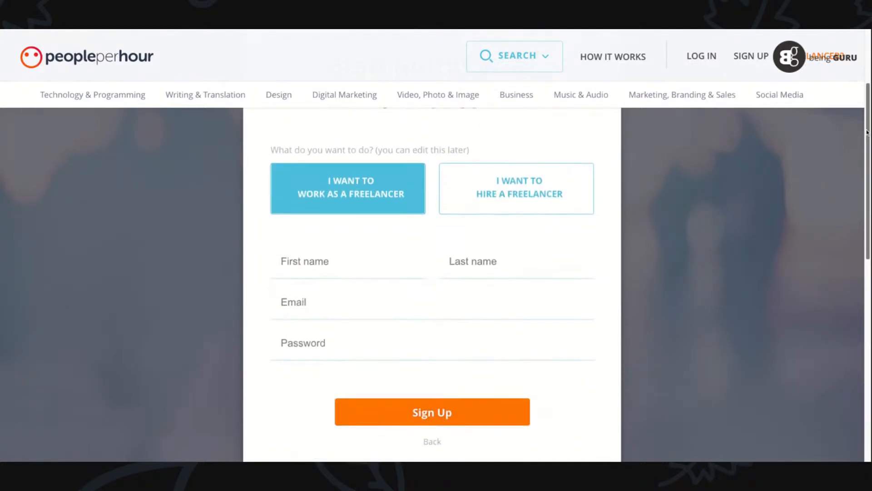
- Enter the freelancer's first and last name in the sign-up form, each with a capital initial
{"action": "left_click", "coordinate": [330, 263]}
{"action": "type", "text": "hisham"}
{"action": "key", "text": "Tab"}
{"action": "type", "text": "s"}
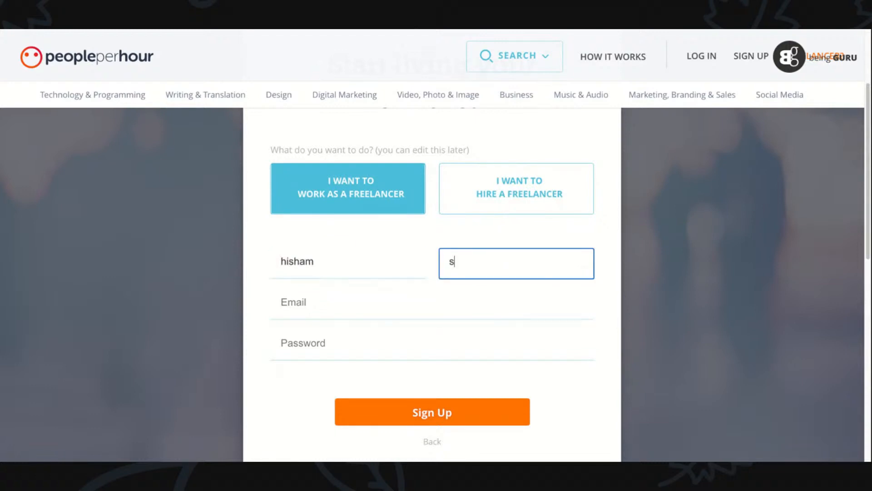
{"action": "type", "text": "arw"}
{"action": "key", "text": "BackSpace"}
{"action": "key", "text": "BackSpace"}
{"action": "key", "text": "BackSpace"}
{"action": "key", "text": "BackSpace"}
{"action": "type", "text": "khan"}
{"action": "key", "text": "BackSpace"}
{"action": "key", "text": "BackSpace"}
{"action": "key", "text": "BackSpace"}
{"action": "key", "text": "BackSpace"}
{"action": "type", "text": "sarwar"}
{"action": "key", "text": "Left"}
{"action": "key", "text": "Left"}
{"action": "key", "text": "Left"}
{"action": "key", "text": "Left"}
{"action": "key", "text": "Left"}
{"action": "key", "text": "Left"}
{"action": "key", "text": "shift+Right"}
{"action": "type", "text": "S"}
{"action": "left_click", "coordinate": [275, 261]}
{"action": "type", "text": "H"}
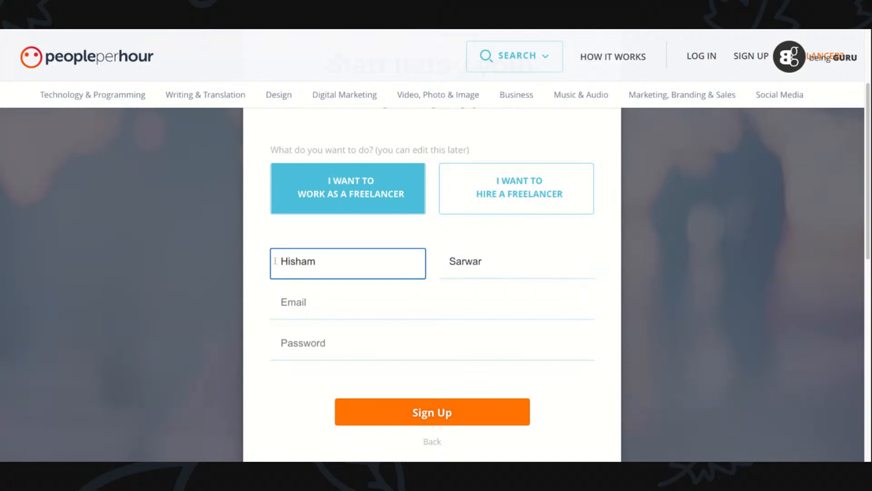
- Fill in the account's email and password and submit the sign-up form
{"action": "left_click", "coordinate": [287, 293]}
{"action": "type", "text": "infomis"}
{"action": "key", "text": "Down"}
{"action": "key", "text": "Return"}
{"action": "key", "text": "Tab"}
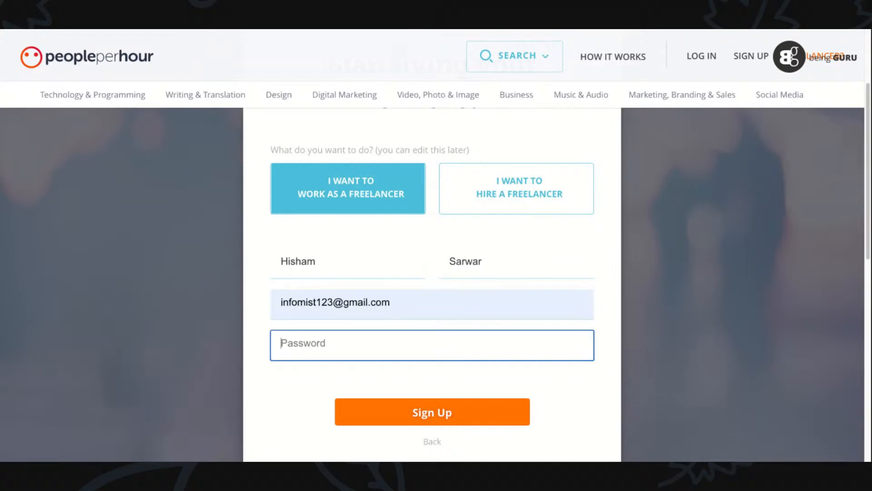
{"action": "type", "text": "************"}
{"action": "left_click", "coordinate": [410, 417]}
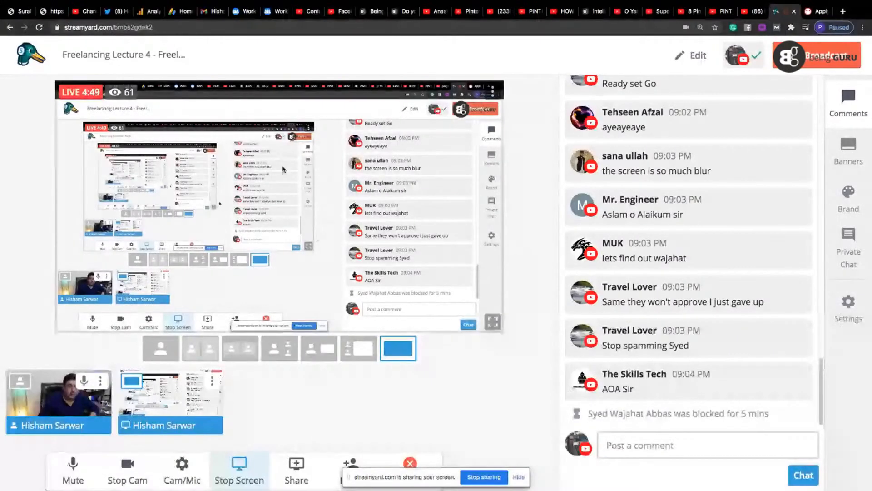
- Switch to Gmail and follow the account verification link in the PeoplePerHour welcome email
{"action": "left_click", "coordinate": [213, 11]}
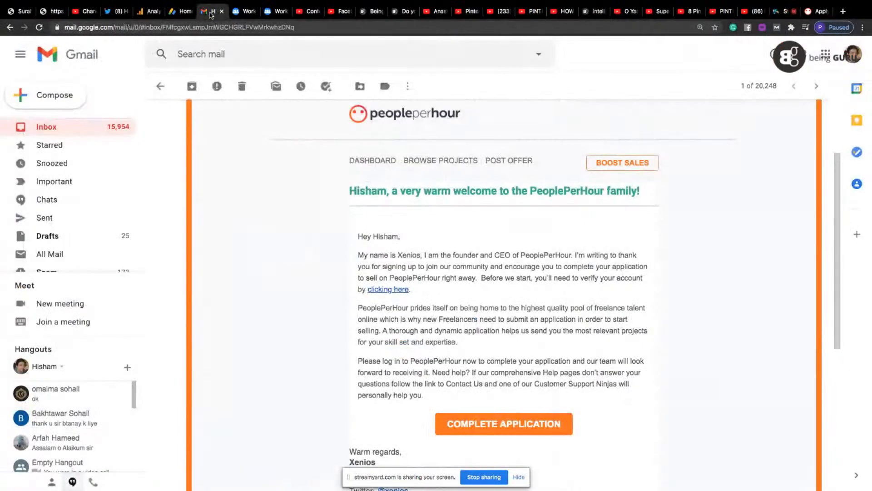
{"action": "left_click", "coordinate": [863, 27]}
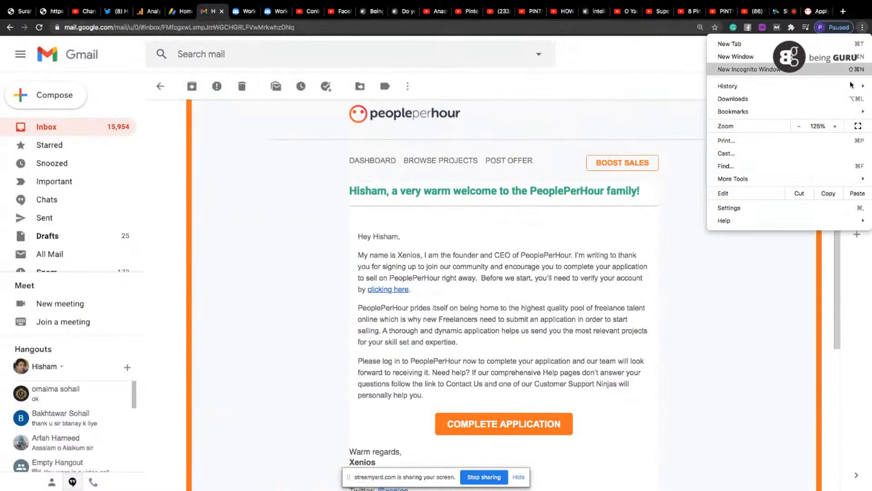
{"action": "left_click", "coordinate": [835, 126]}
{"action": "left_click", "coordinate": [835, 126]}
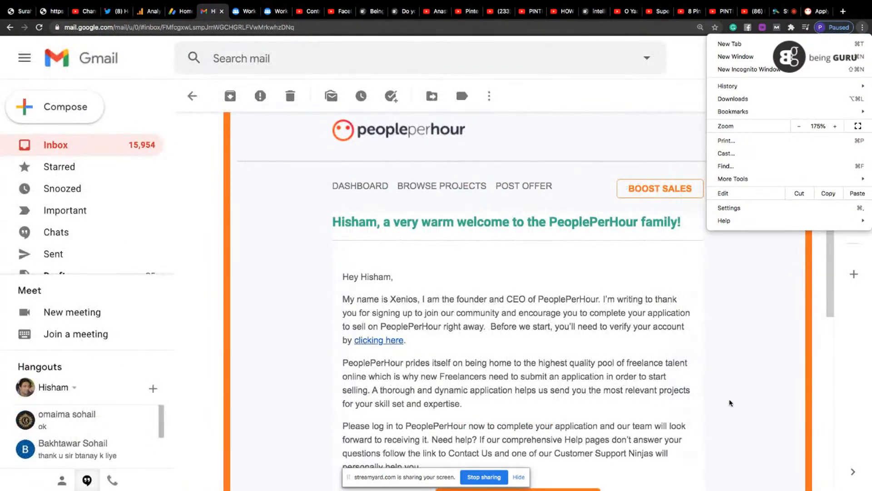
{"action": "left_click", "coordinate": [824, 285]}
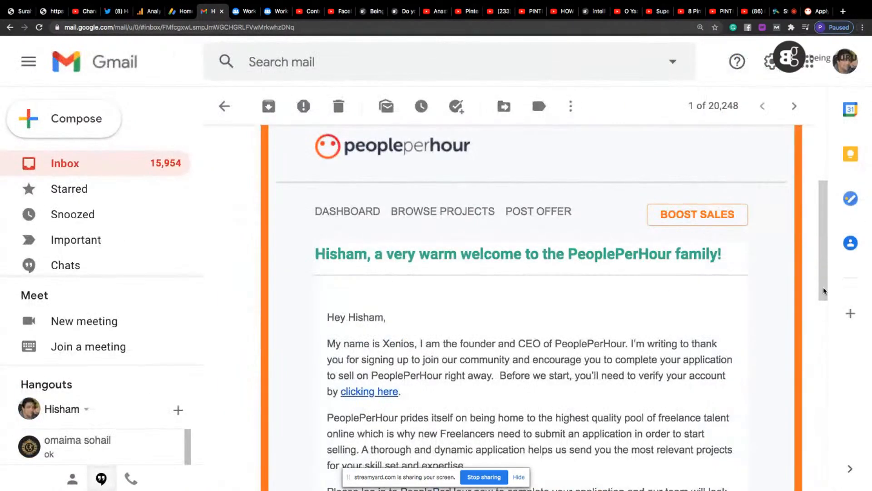
{"action": "scroll", "coordinate": [823, 289], "scroll_direction": "down", "scroll_amount": 2}
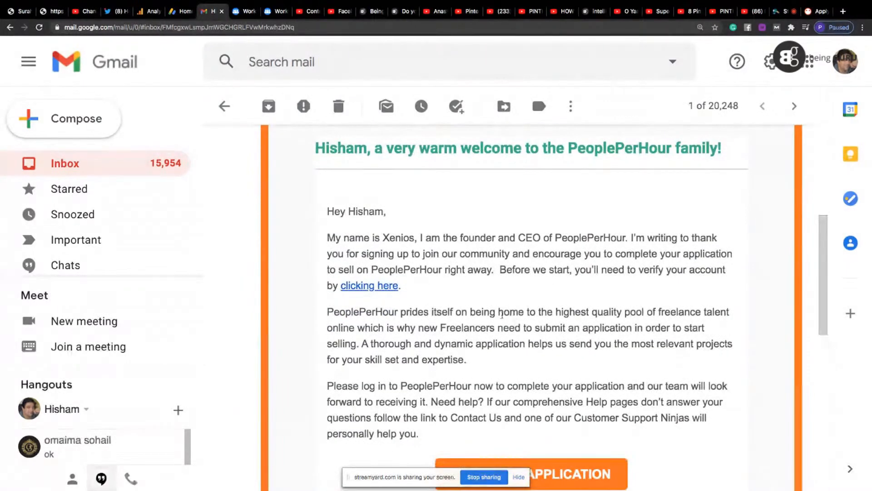
{"action": "left_click", "coordinate": [364, 290]}
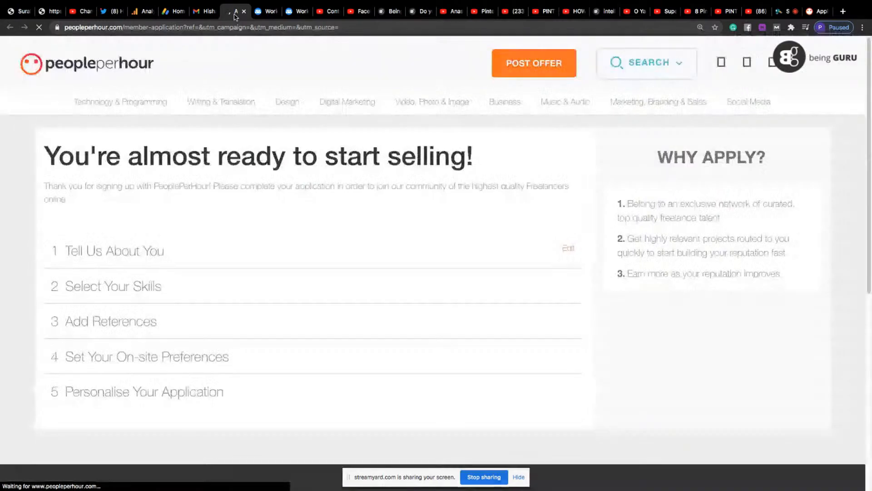
- Move the verified application page to the end of the open tabs, close the outdated verification page, and stop the screen sharing
{"action": "left_click_drag", "start_coordinate": [236, 16], "coordinate": [789, 20]}
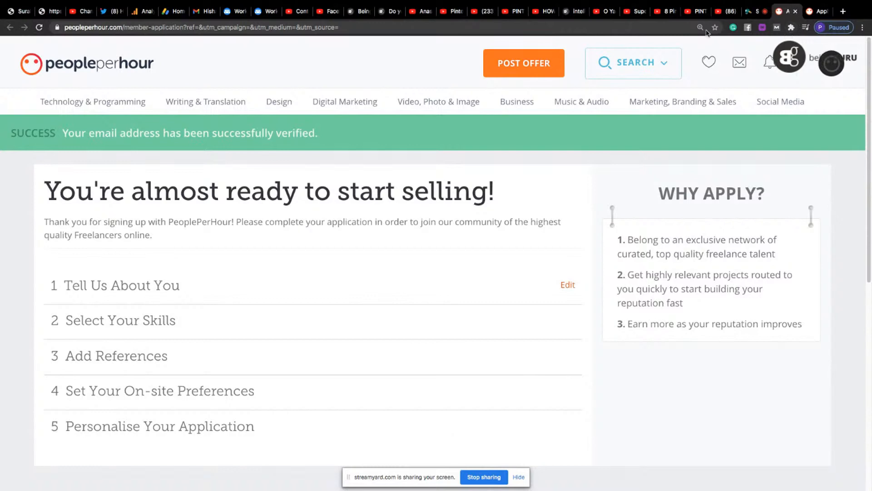
{"action": "left_click", "coordinate": [818, 14]}
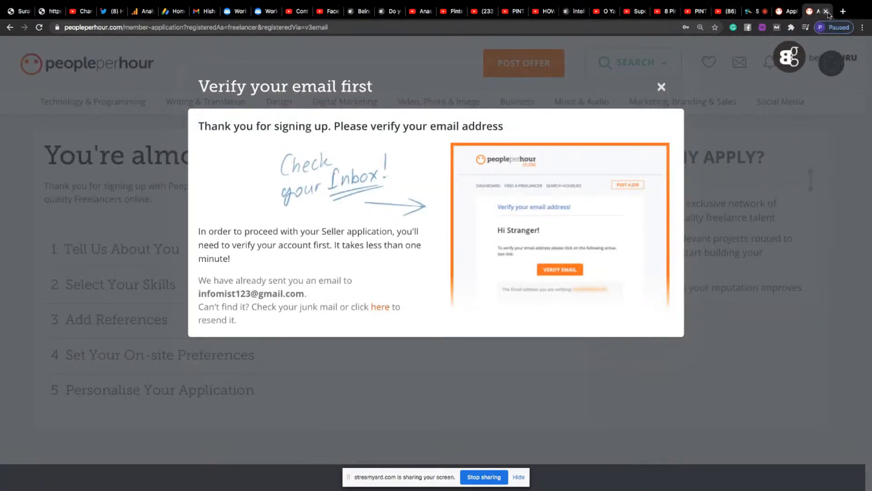
{"action": "left_click", "coordinate": [827, 12]}
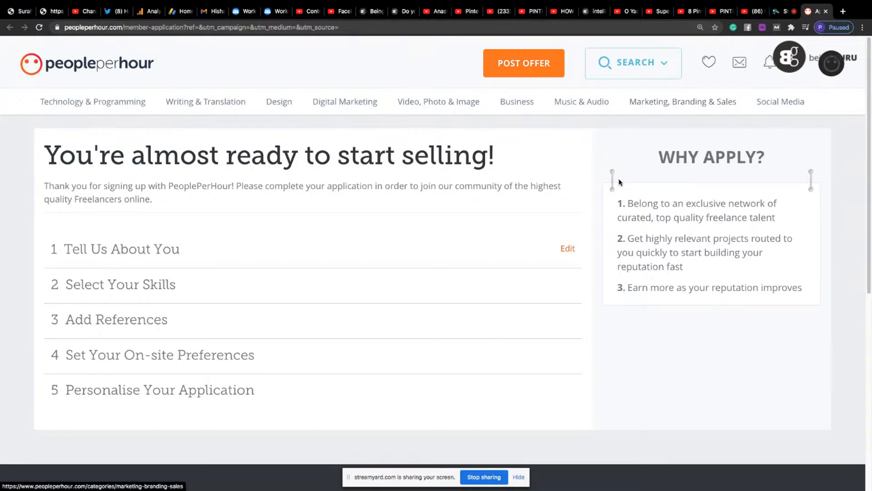
{"action": "left_click", "coordinate": [484, 477]}
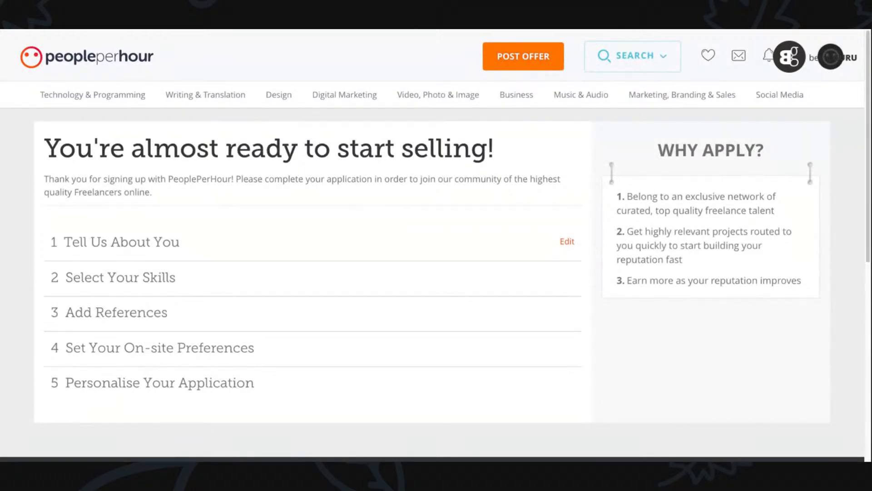
- Open the Tell Us About You section for editing and answer No to representing a company
{"action": "left_click", "coordinate": [567, 242]}
{"action": "scroll", "coordinate": [535, 255], "scroll_direction": "down", "scroll_amount": 1}
{"action": "scroll", "coordinate": [536, 255], "scroll_direction": "down", "scroll_amount": 2}
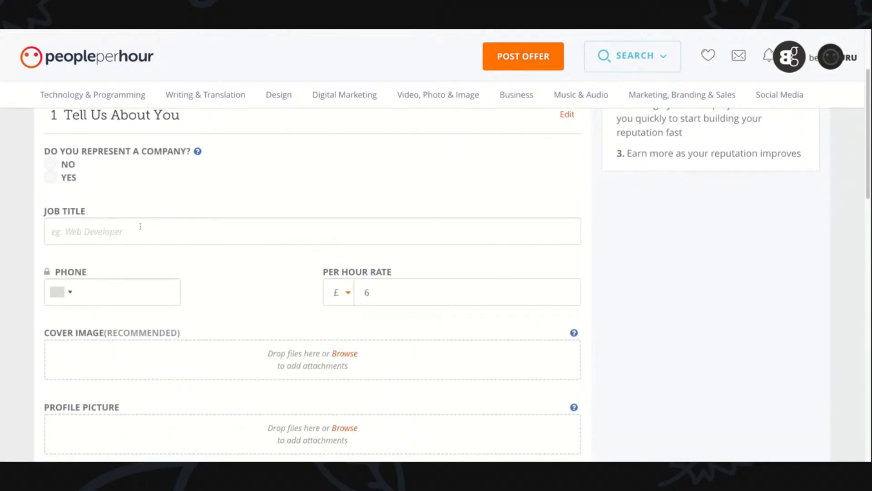
{"action": "left_click", "coordinate": [50, 164]}
- Enter "UX/UI Designer" as the job title
{"action": "left_click", "coordinate": [86, 232]}
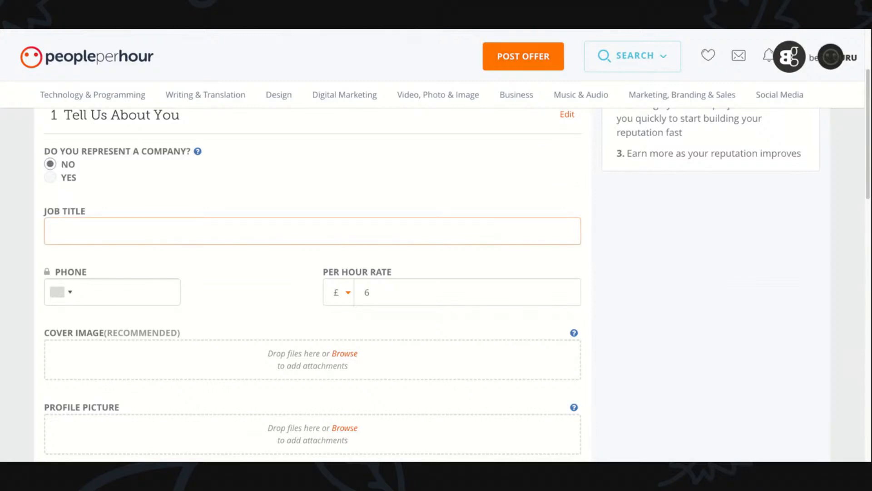
{"action": "type", "text": "Ux/U"}
{"action": "key", "text": "BackSpace"}
{"action": "key", "text": "BackSpace"}
{"action": "key", "text": "BackSpace"}
{"action": "type", "text": "X/ID"}
{"action": "key", "text": "BackSpace"}
{"action": "key", "text": "BackSpace"}
{"action": "type", "text": "UI Designer"}
- Fill in the freelancer's phone number in the application form
{"action": "left_click", "coordinate": [100, 292]}
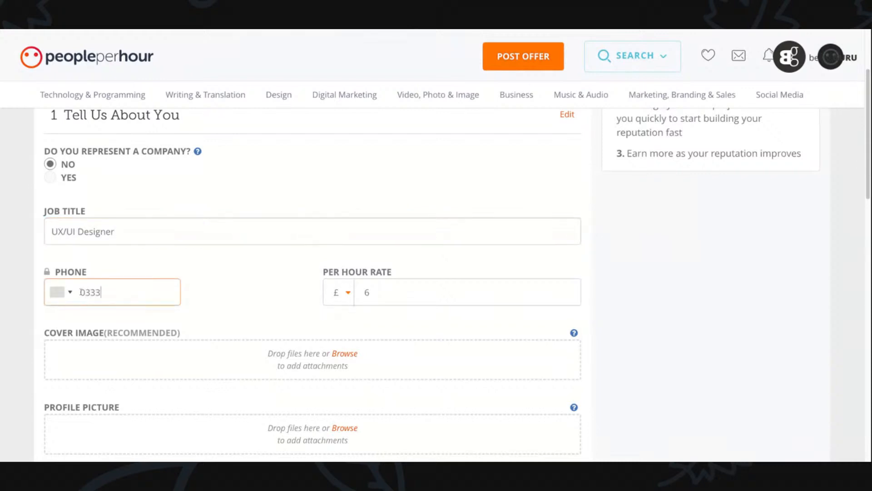
- Change the per hour rate's currency to $ and set the rate to 10
{"action": "left_click", "coordinate": [388, 296]}
{"action": "left_click", "coordinate": [348, 295]}
{"action": "left_click", "coordinate": [337, 358]}
{"action": "left_click", "coordinate": [368, 292]}
{"action": "type", "text": "10"}
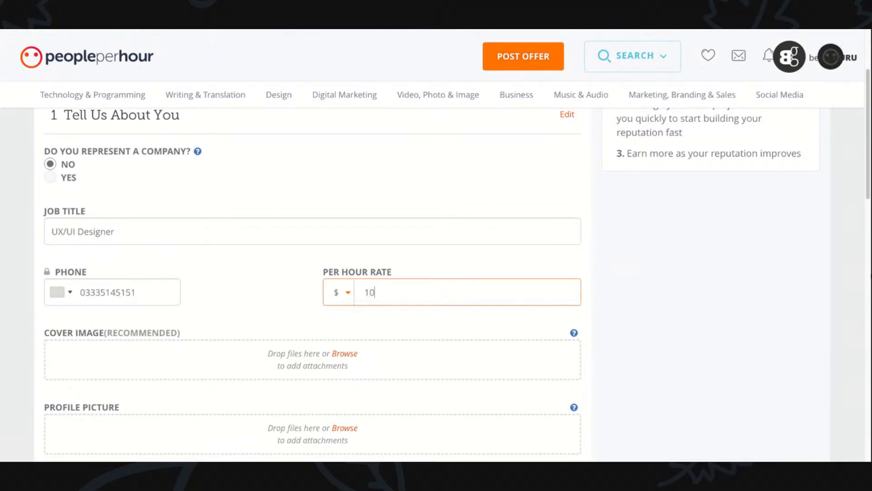
- Upload the freelancer's portrait photo as the profile picture
{"action": "scroll", "coordinate": [868, 196], "scroll_direction": "down", "scroll_amount": 2}
{"action": "scroll", "coordinate": [869, 196], "scroll_direction": "down", "scroll_amount": 3}
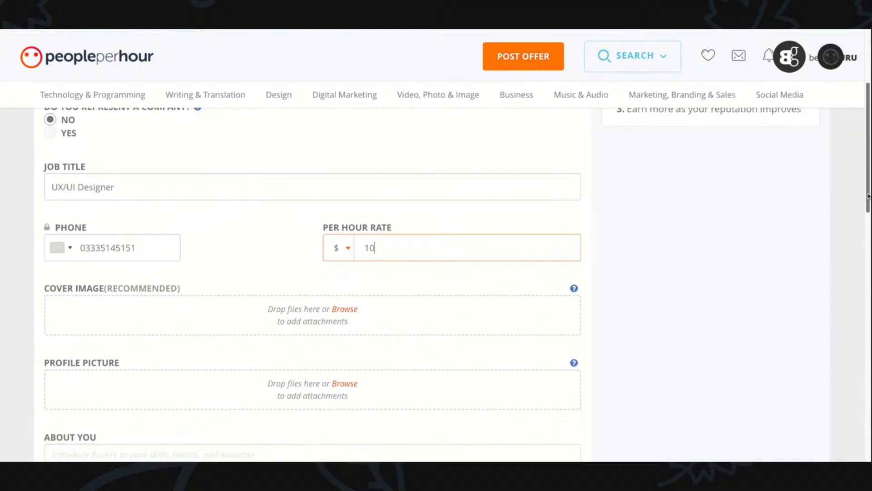
{"action": "scroll", "coordinate": [457, 261], "scroll_direction": "down", "scroll_amount": 1}
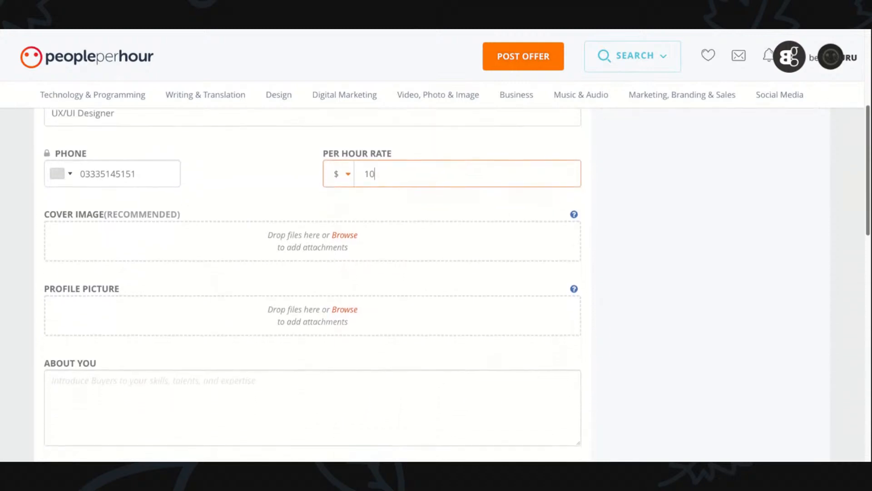
{"action": "left_click", "coordinate": [345, 314]}
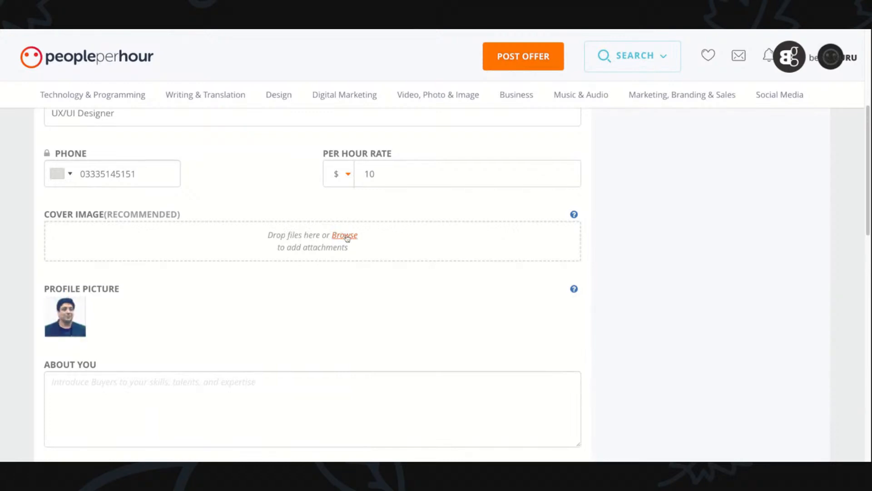
- Upload the "Taxing Freelancers" banner as the application's cover image
{"action": "left_click", "coordinate": [345, 236]}
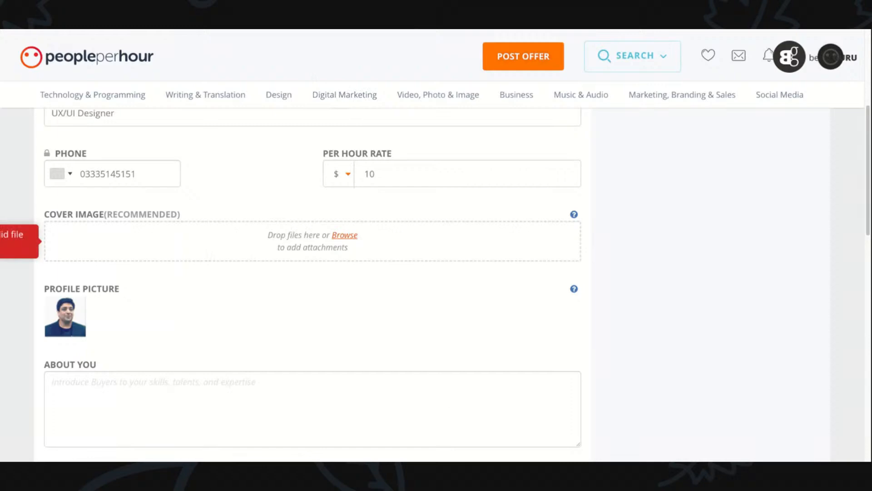
{"action": "key", "text": "ctrl+minus"}
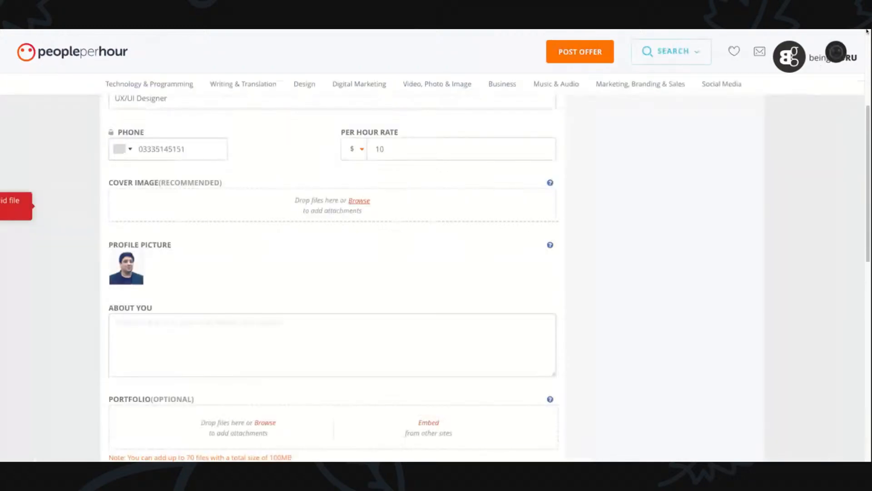
{"action": "key", "text": "ctrl+minus"}
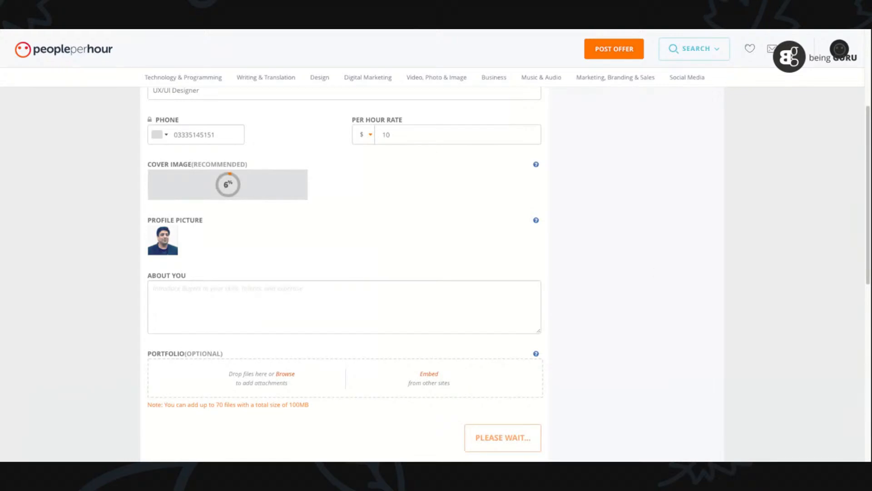
{"action": "key", "text": "ctrl+plus"}
{"action": "key", "text": "ctrl+plus"}
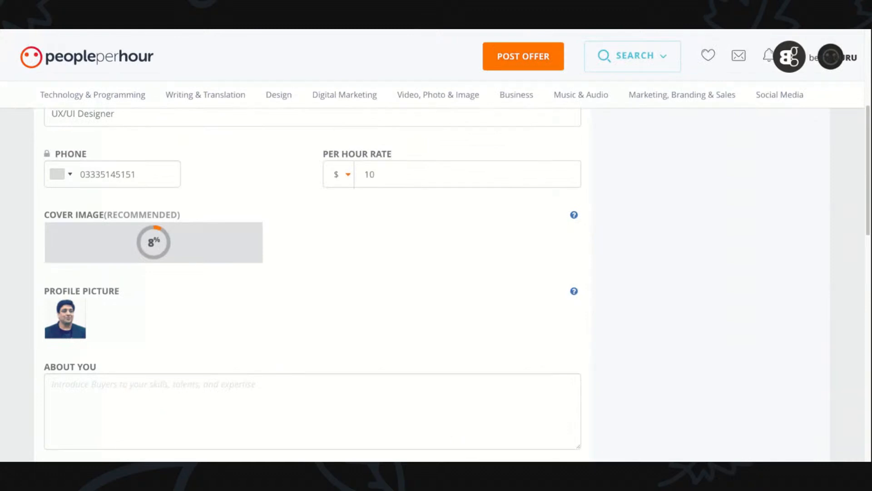
- Set the crop area on the uploaded cover image across its full width and save the crop
{"action": "left_click_drag", "start_coordinate": [868, 195], "coordinate": [869, 216]}
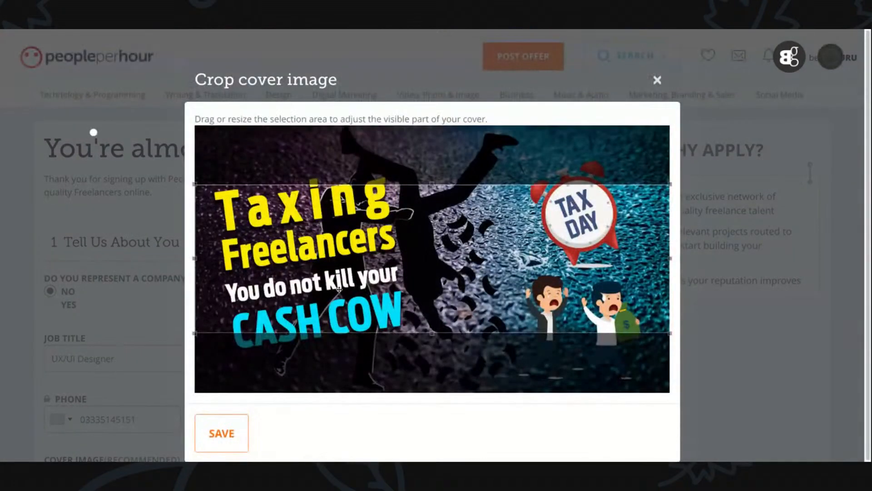
{"action": "left_click_drag", "start_coordinate": [340, 288], "coordinate": [404, 288]}
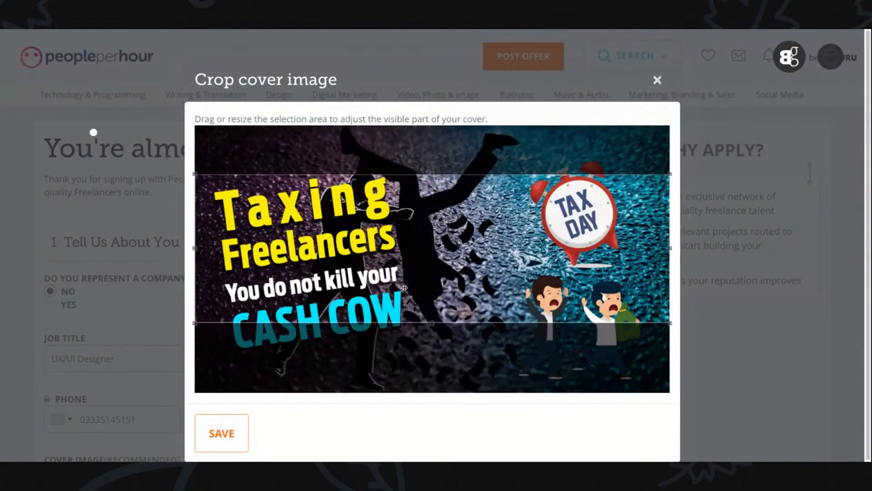
{"action": "left_click", "coordinate": [219, 432]}
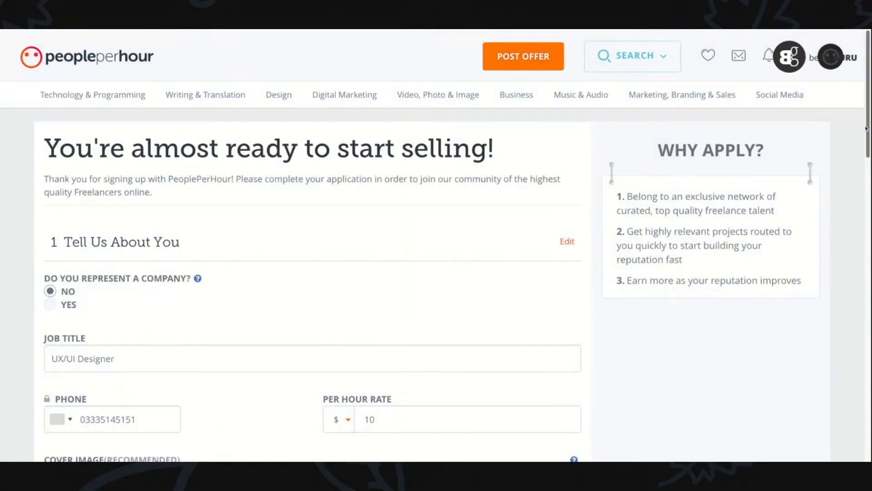
{"action": "scroll", "coordinate": [868, 130], "scroll_direction": "down", "scroll_amount": 2}
{"action": "scroll", "coordinate": [868, 129], "scroll_direction": "down", "scroll_amount": 2}
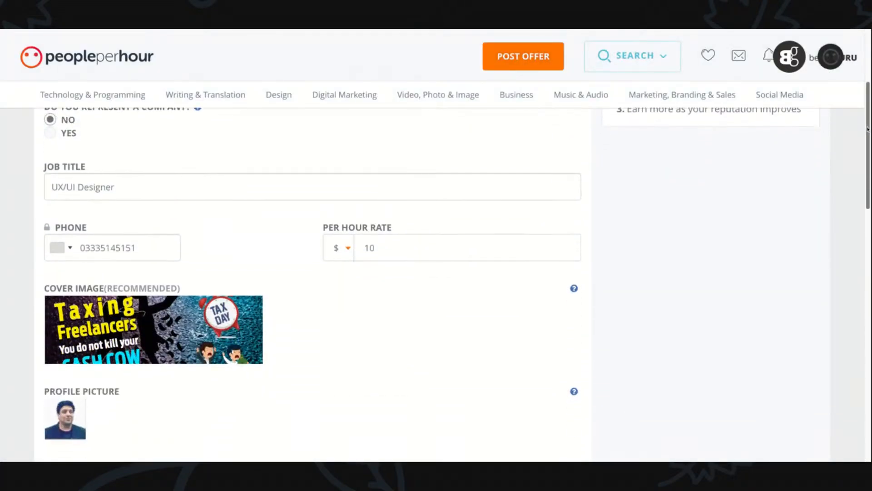
- Replace the cover image with the photo of desktop monitors and a laptop on a desk, and save its full-width crop
{"action": "mouse_move", "coordinate": [254, 306]}
{"action": "left_click", "coordinate": [256, 303]}
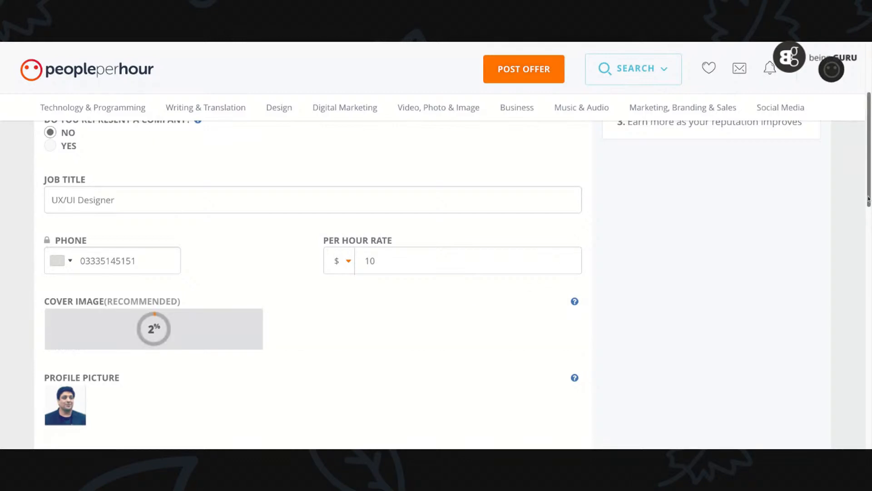
{"action": "scroll", "coordinate": [869, 197], "scroll_direction": "down", "scroll_amount": 3}
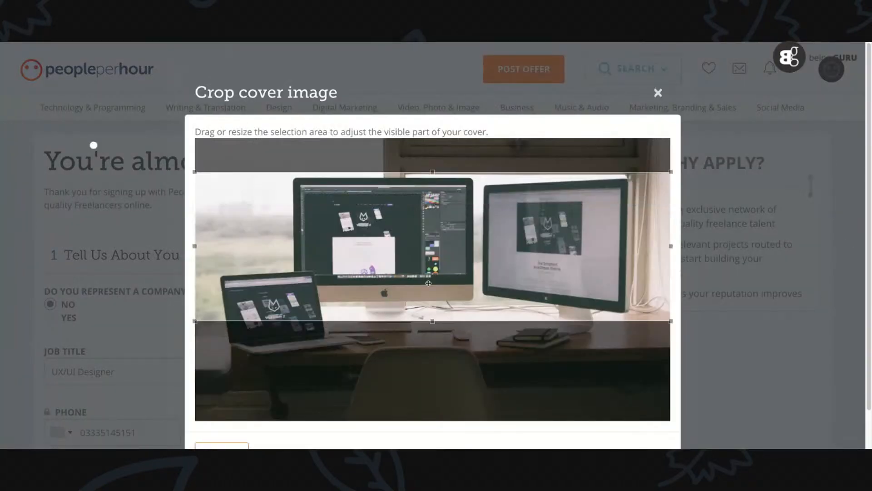
{"action": "left_click_drag", "start_coordinate": [428, 283], "coordinate": [428, 286]}
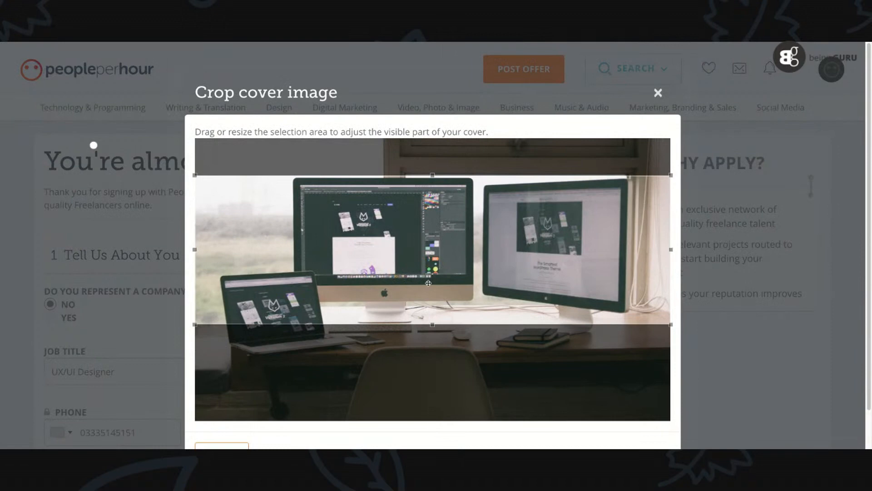
{"action": "scroll", "coordinate": [871, 204], "scroll_direction": "down", "scroll_amount": 1}
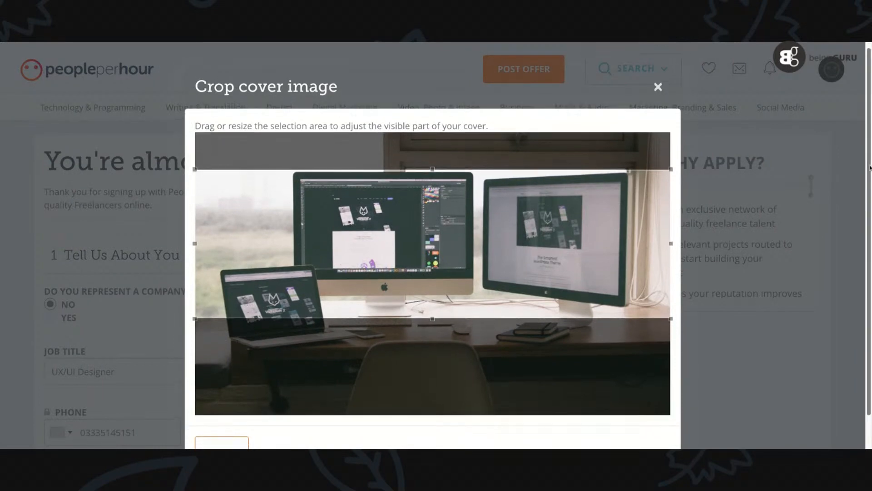
{"action": "left_click", "coordinate": [228, 429]}
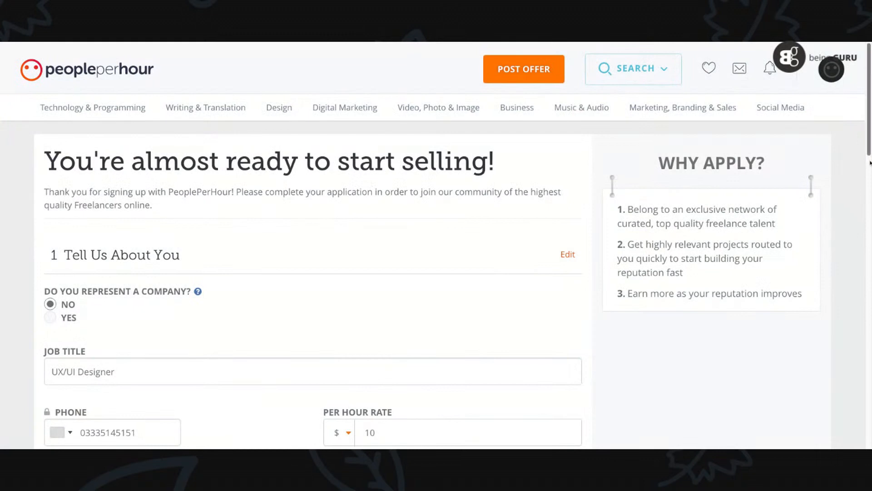
- Fill in About You with the bio of a graphic designer with over 15 years of experience and over 1000 satisfied clients
{"action": "scroll", "coordinate": [869, 205], "scroll_direction": "down", "scroll_amount": 3}
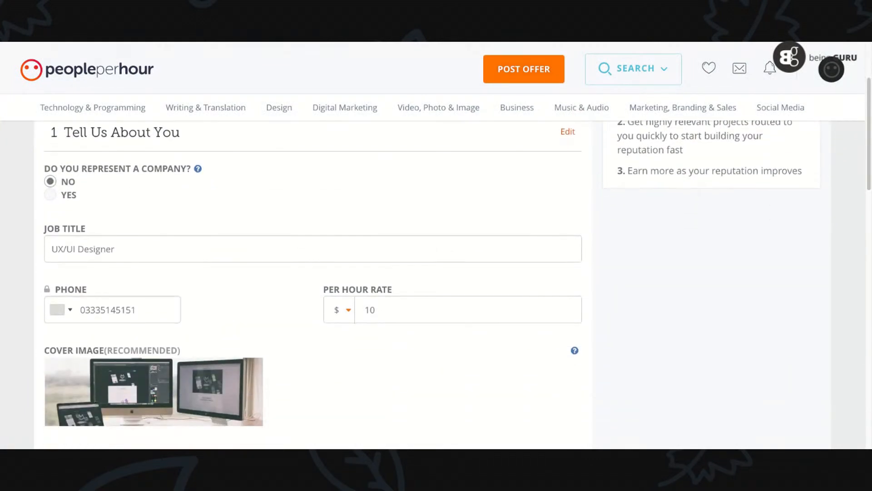
{"action": "scroll", "coordinate": [869, 191], "scroll_direction": "down", "scroll_amount": 5}
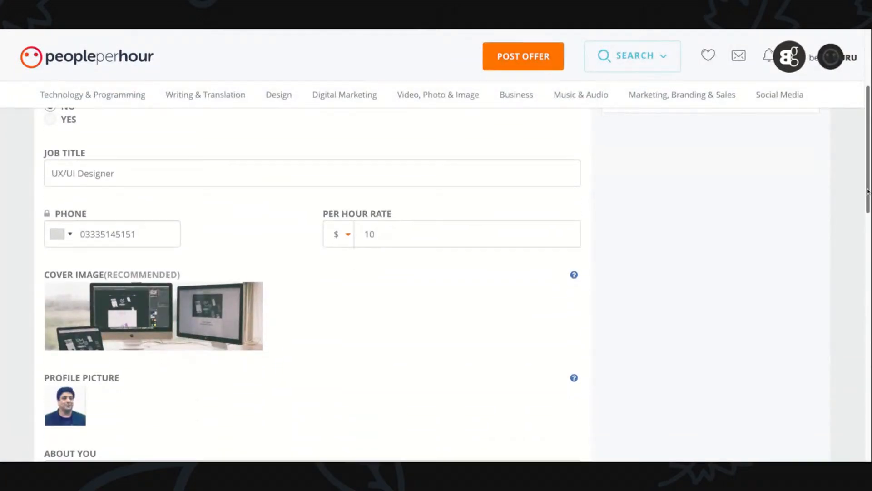
{"action": "scroll", "coordinate": [868, 192], "scroll_direction": "down", "scroll_amount": 3}
{"action": "left_click", "coordinate": [81, 222]}
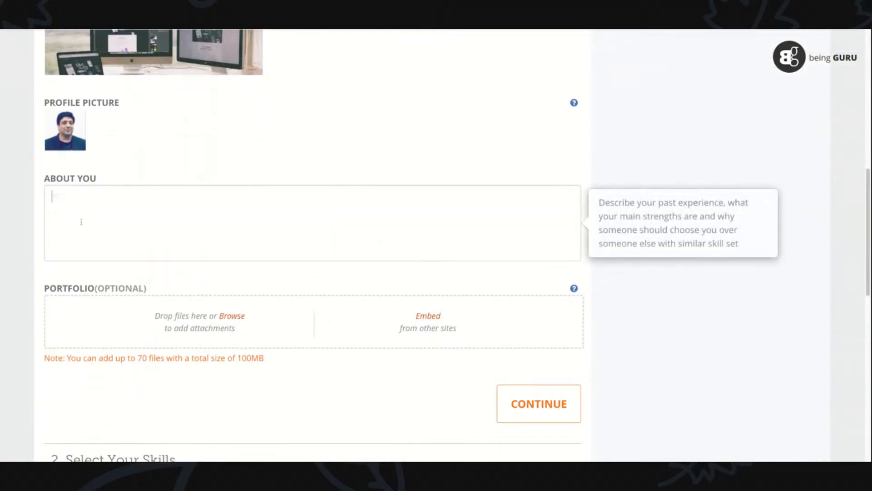
{"action": "left_click", "coordinate": [64, 30]}
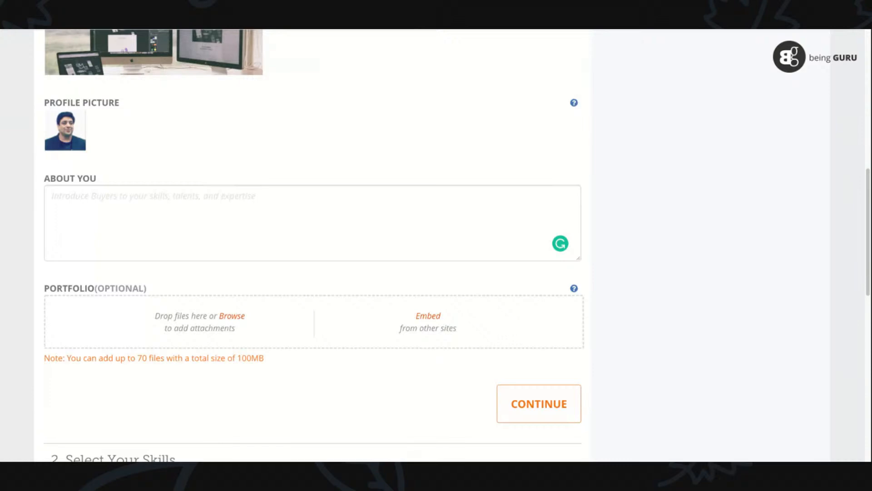
{"action": "left_click", "coordinate": [181, 209]}
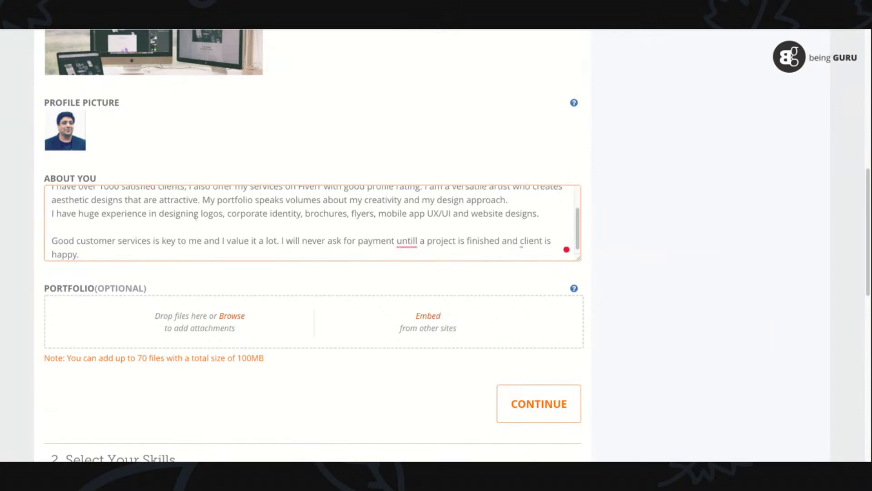
- Accept the Grammarly corrections in the bio's opening paragraphs: "in providing", "a good profile rating" and the comma before "and website designs"
{"action": "left_click_drag", "start_coordinate": [578, 232], "coordinate": [578, 211]}
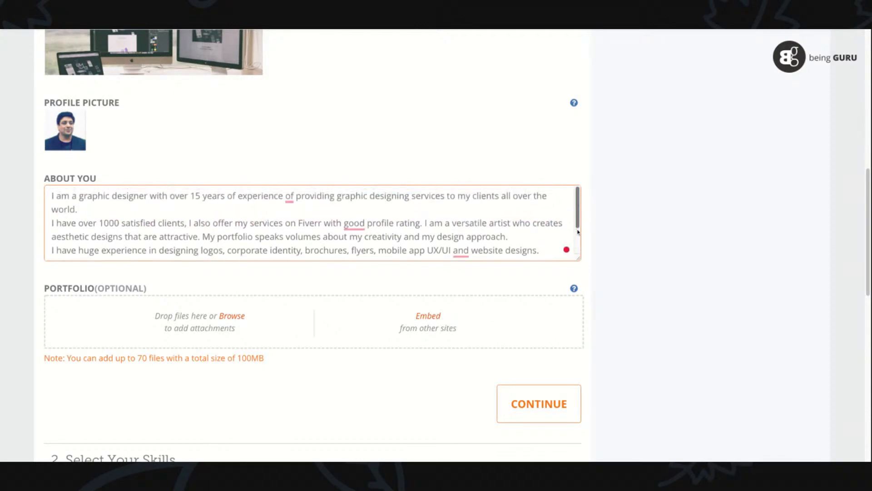
{"action": "mouse_move", "coordinate": [290, 200]}
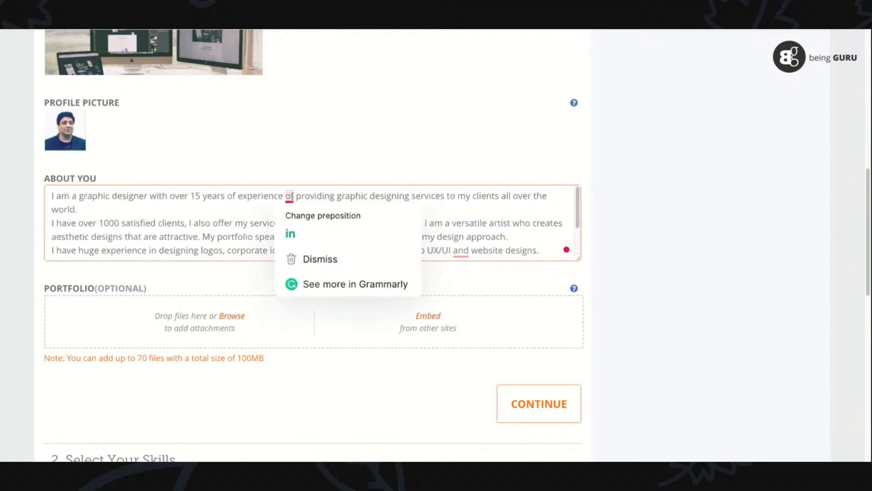
{"action": "left_click", "coordinate": [298, 233]}
{"action": "mouse_move", "coordinate": [359, 223]}
{"action": "left_click", "coordinate": [356, 259]}
{"action": "mouse_move", "coordinate": [459, 257]}
{"action": "left_click", "coordinate": [472, 286]}
- Accept the Grammarly corrections in the bio's closing paragraph: "customer service", "until" and "the client"
{"action": "left_click_drag", "start_coordinate": [578, 212], "coordinate": [578, 234]}
{"action": "mouse_move", "coordinate": [132, 238]}
{"action": "left_click", "coordinate": [139, 276]}
{"action": "mouse_move", "coordinate": [407, 238]}
{"action": "left_click", "coordinate": [403, 261]}
{"action": "mouse_move", "coordinate": [525, 237]}
{"action": "left_click", "coordinate": [536, 270]}
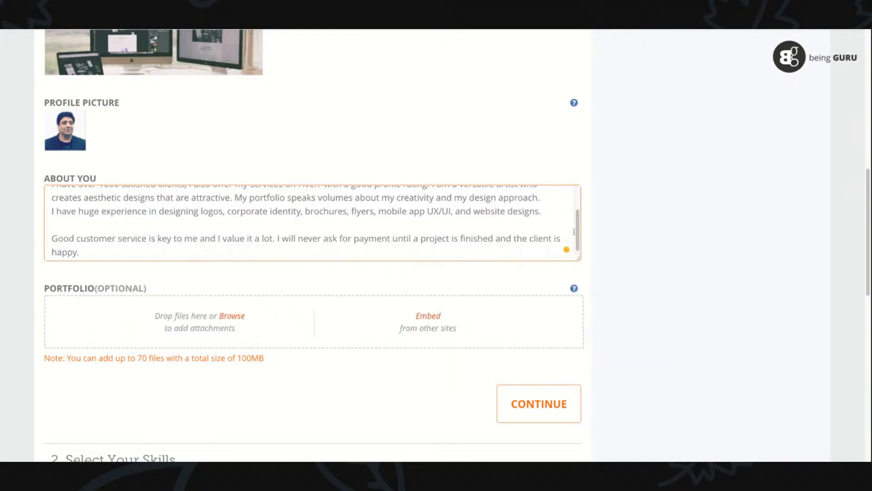
- Review the corrected bio, leave the optional portfolio empty, and continue to the Select Your Skills section
{"action": "scroll", "coordinate": [577, 234], "scroll_direction": "up", "scroll_amount": 2}
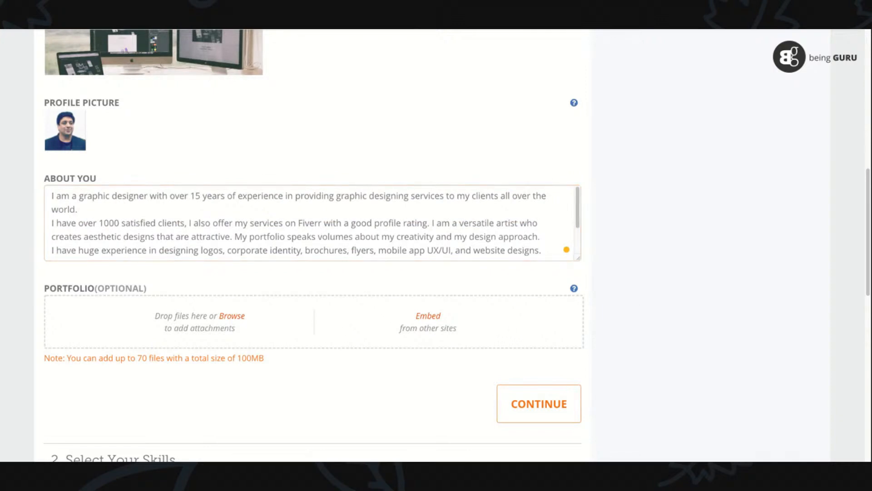
{"action": "scroll", "coordinate": [869, 212], "scroll_direction": "down", "scroll_amount": 2}
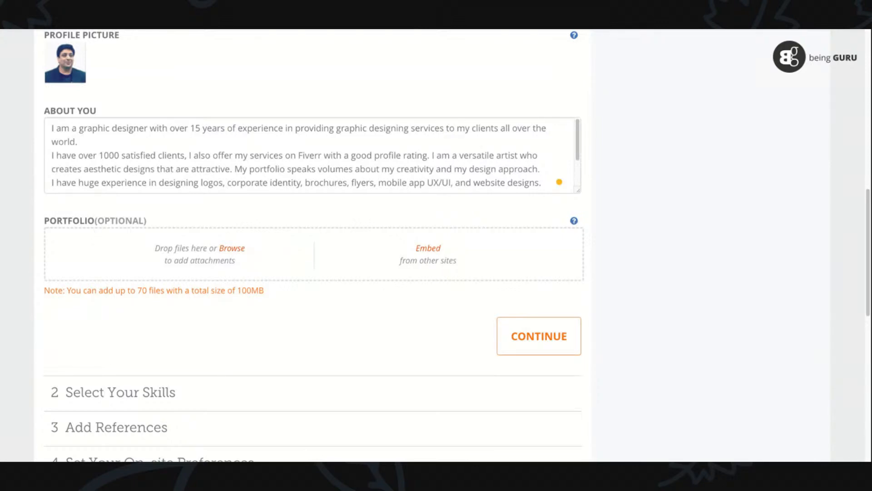
{"action": "left_click", "coordinate": [564, 334]}
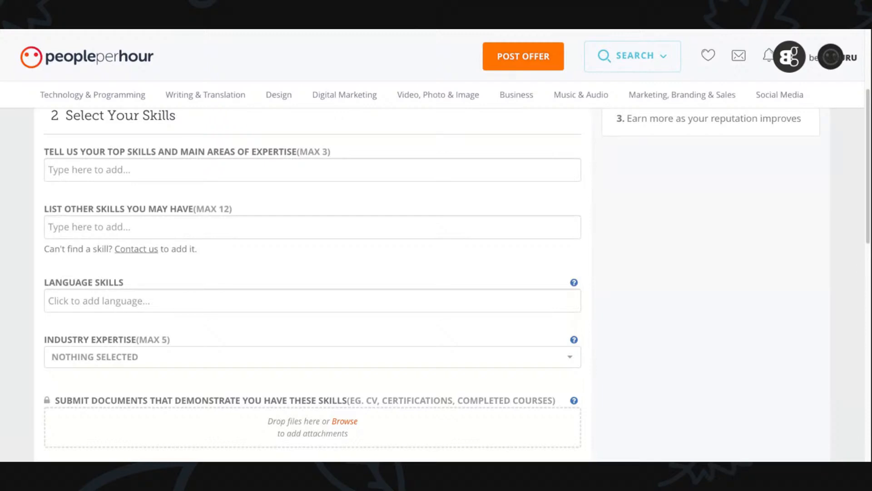
- Add "video animation" as a top skill and main area of expertise
{"action": "left_click_drag", "start_coordinate": [869, 235], "coordinate": [869, 220]}
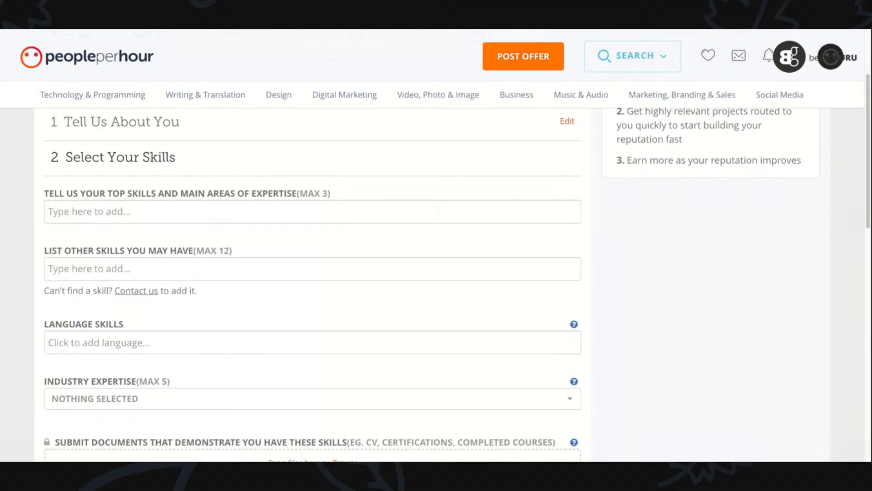
{"action": "left_click", "coordinate": [148, 215]}
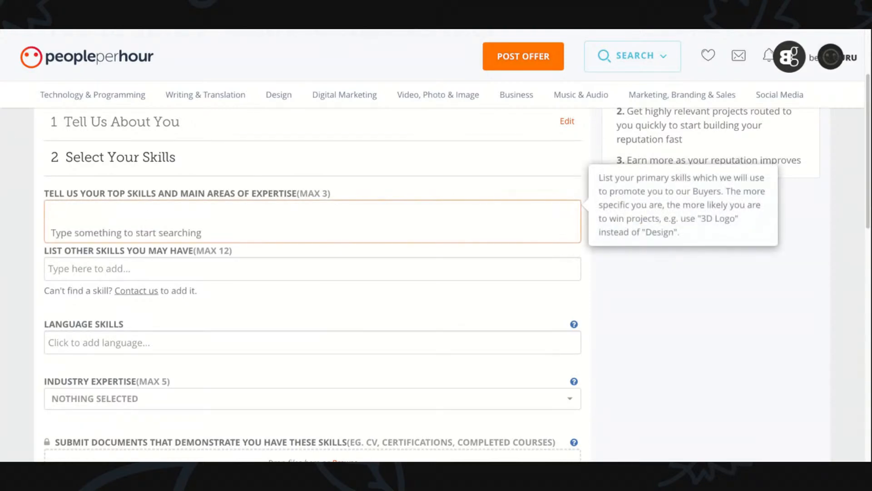
{"action": "type", "text": "video a"}
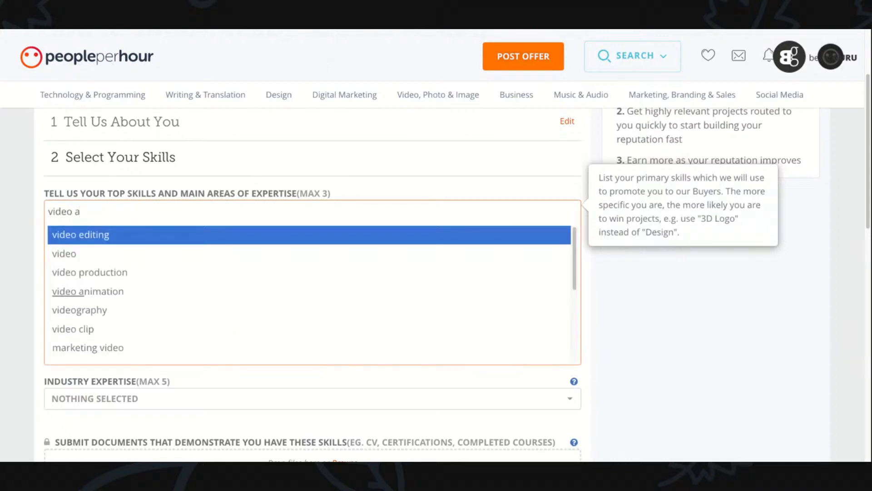
{"action": "type", "text": "n"}
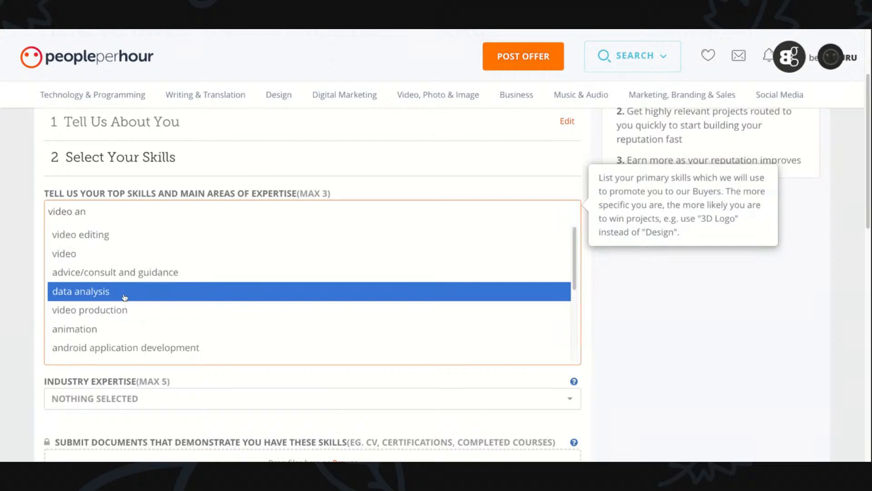
{"action": "type", "text": "imation"}
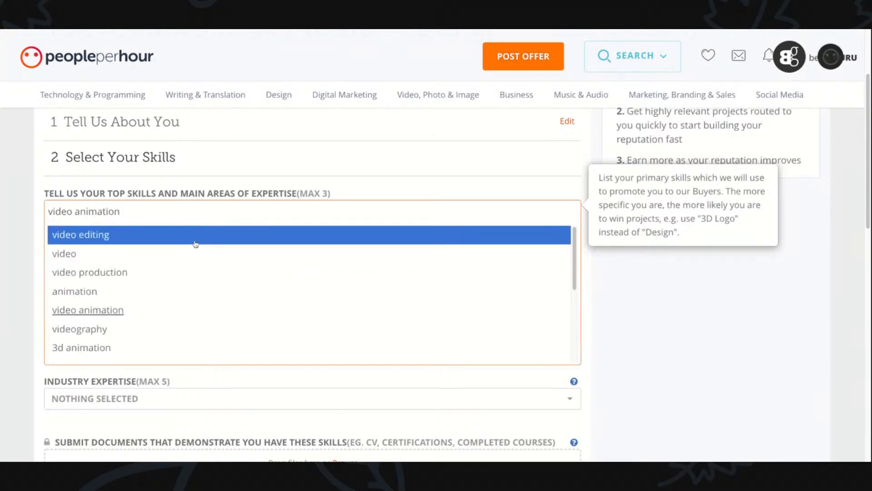
{"action": "left_click", "coordinate": [107, 310]}
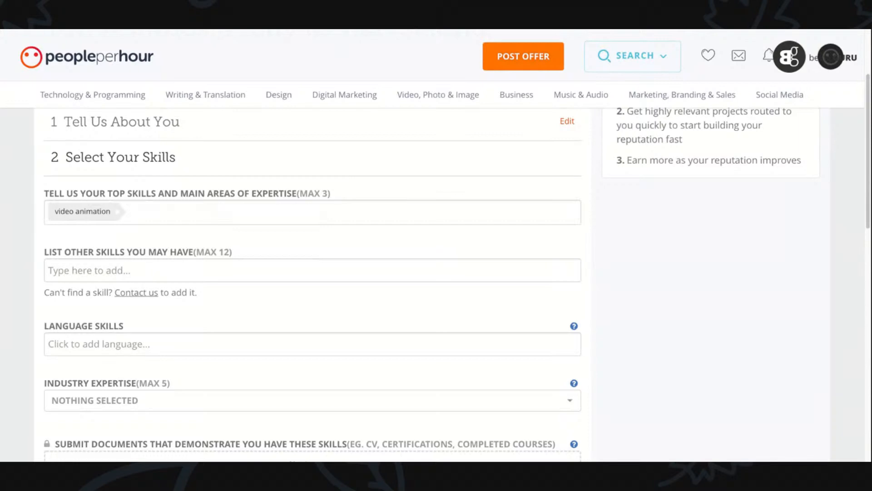
- Add "2d animation" and "whiteboard animation" to the list of other skills
{"action": "left_click", "coordinate": [94, 270]}
{"action": "type", "text": "2d an"}
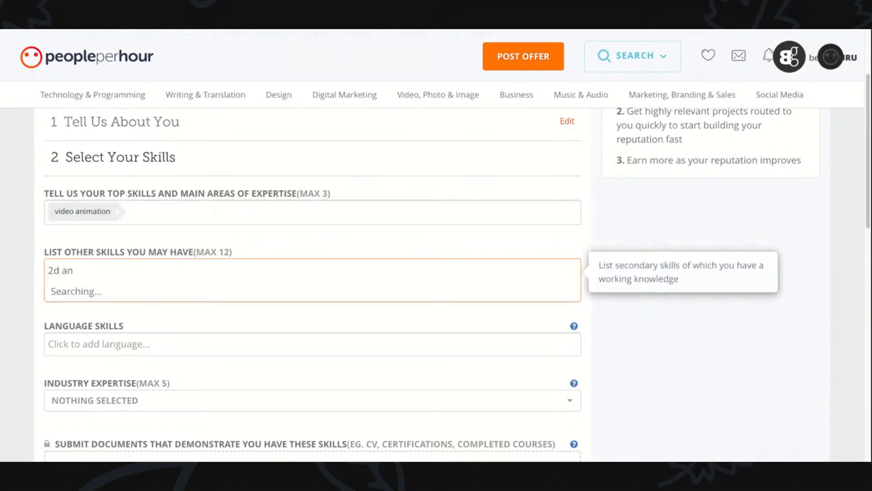
{"action": "type", "text": "im"}
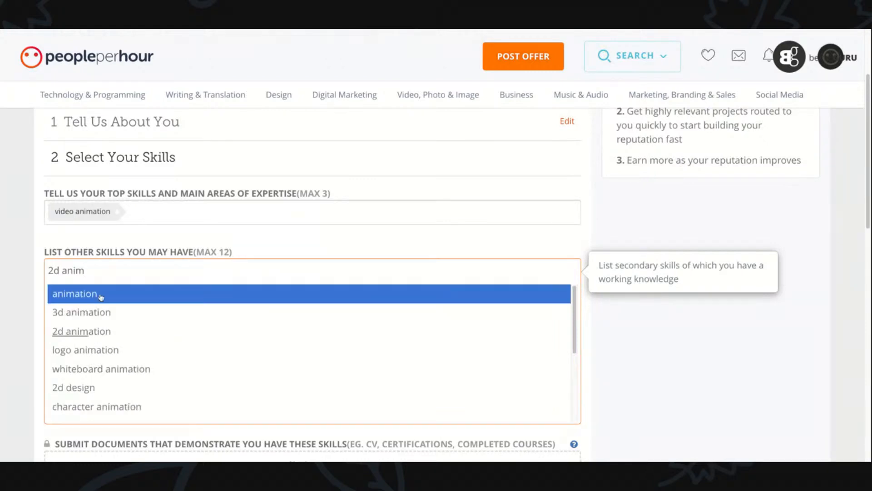
{"action": "left_click", "coordinate": [82, 331]}
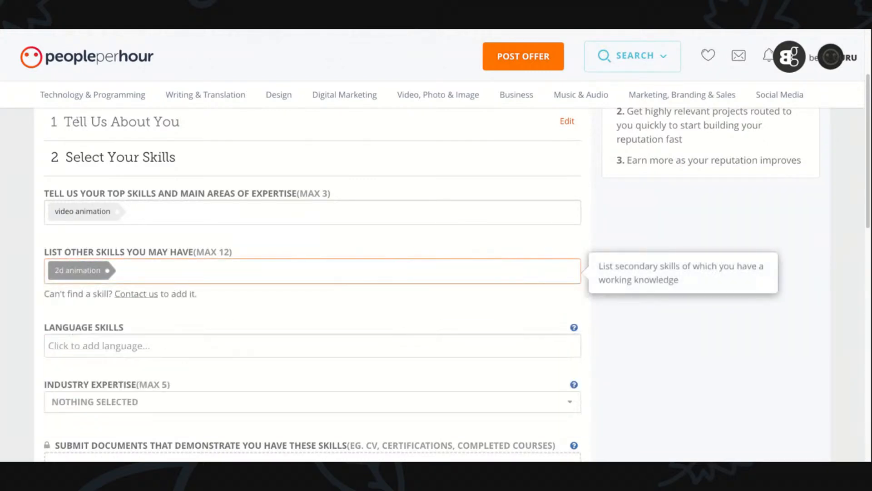
{"action": "type", "text": "whiteb"}
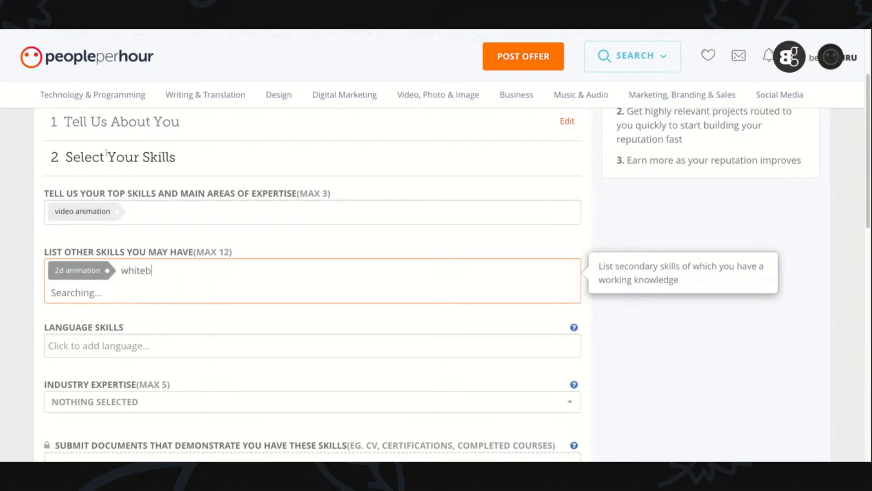
{"action": "type", "text": "oard anim"}
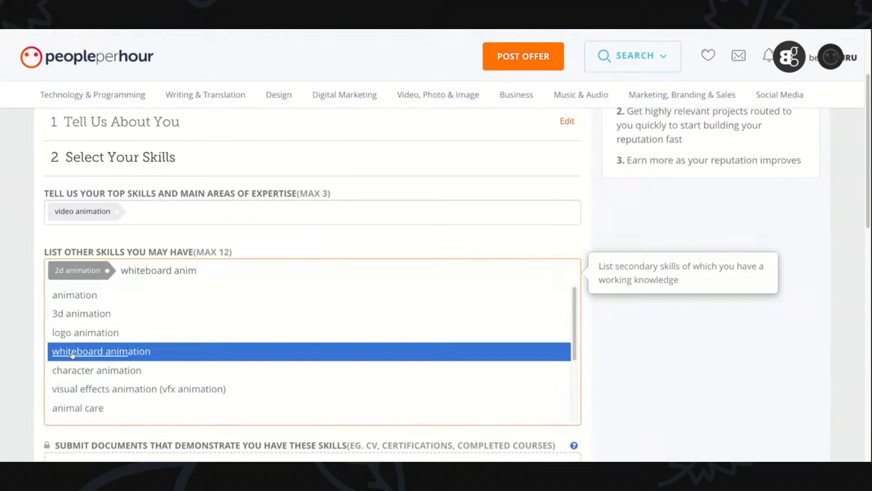
{"action": "left_click", "coordinate": [73, 356]}
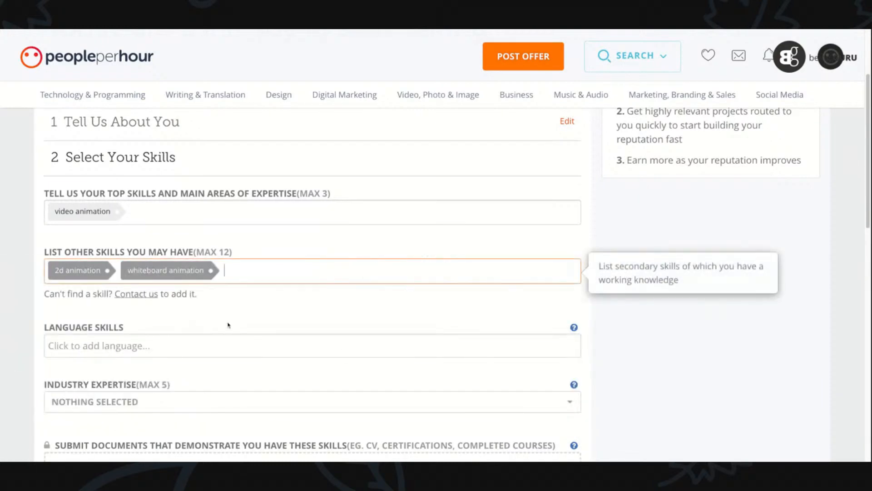
- Add English as a language skill
{"action": "left_click", "coordinate": [156, 346]}
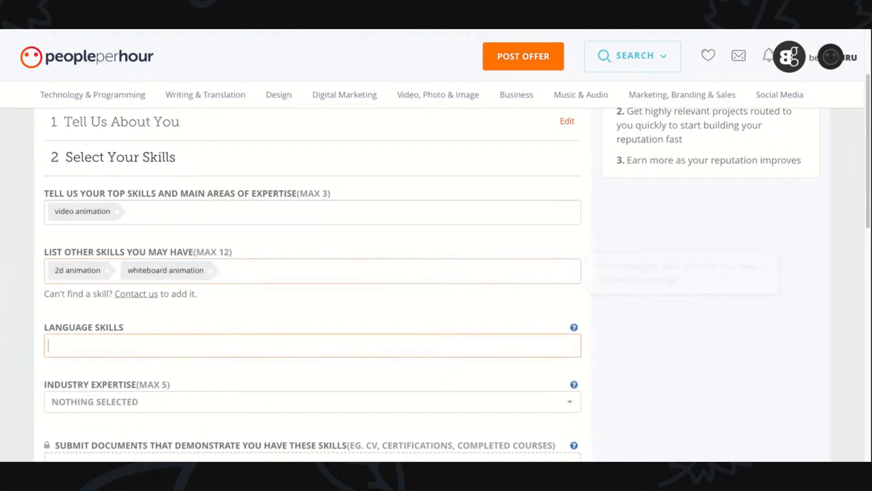
{"action": "type", "text": "engl"}
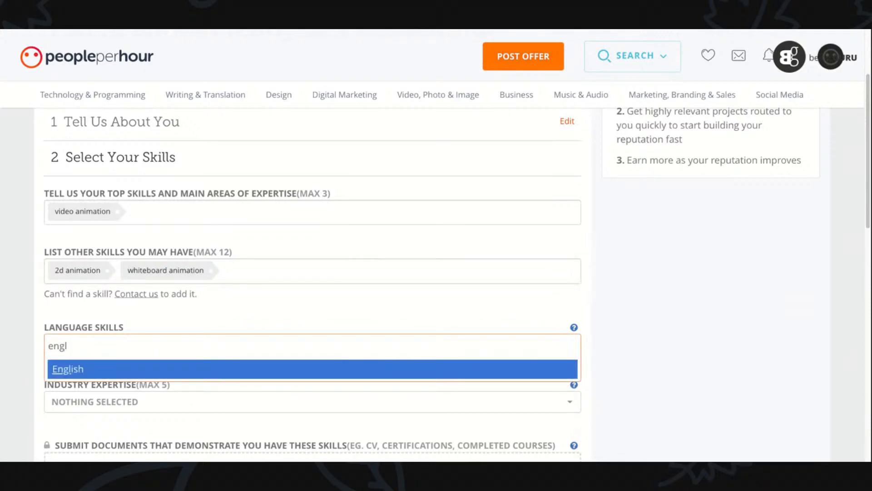
{"action": "left_click", "coordinate": [66, 370]}
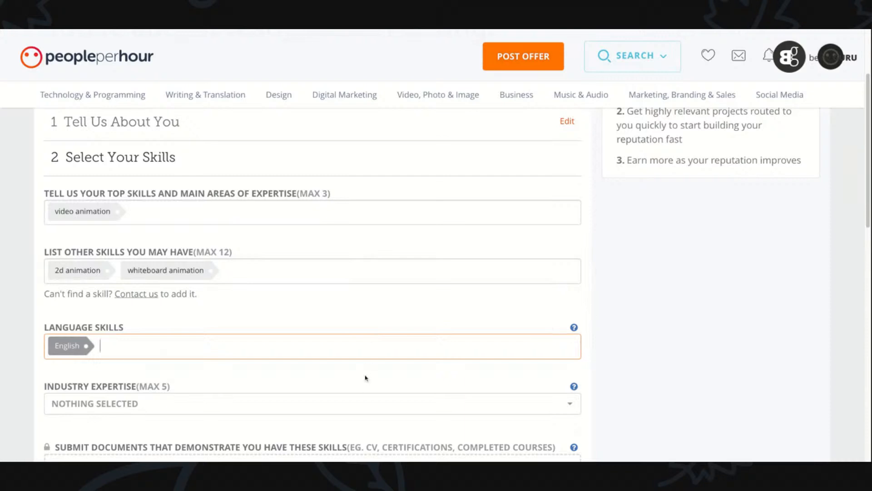
- Select Art and Education as areas of industry expertise
{"action": "scroll", "coordinate": [220, 31], "scroll_direction": "down", "scroll_amount": 3}
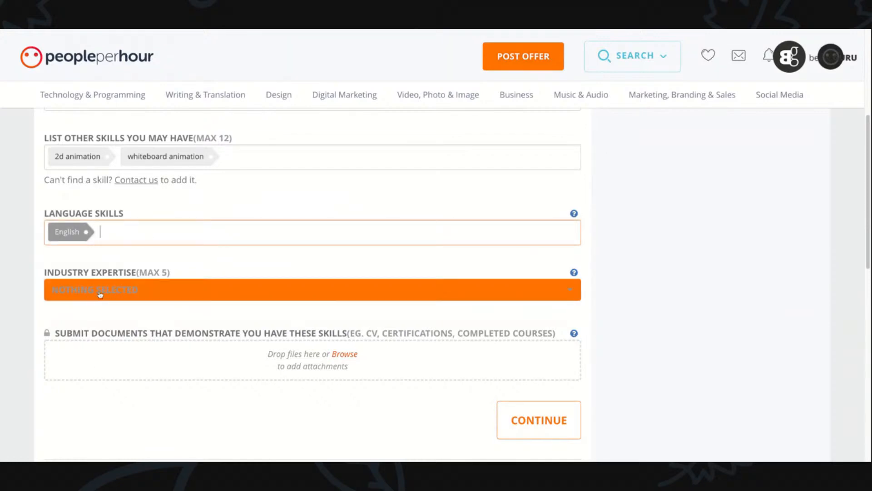
{"action": "left_click", "coordinate": [136, 291]}
{"action": "left_click", "coordinate": [80, 196]}
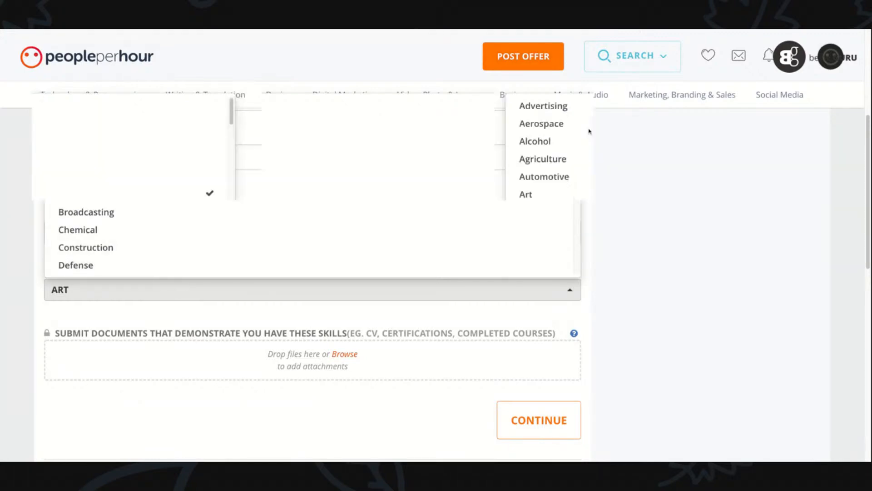
{"action": "scroll", "coordinate": [461, 169], "scroll_direction": "down", "scroll_amount": 3}
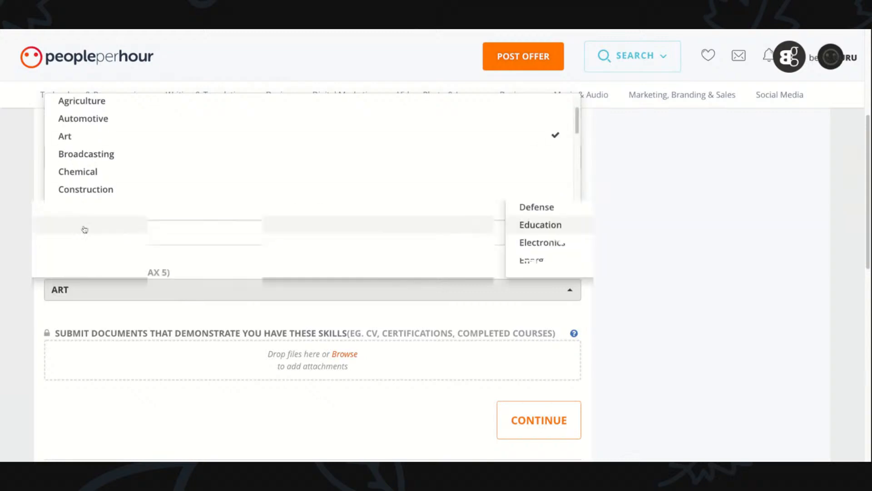
{"action": "left_click", "coordinate": [123, 228]}
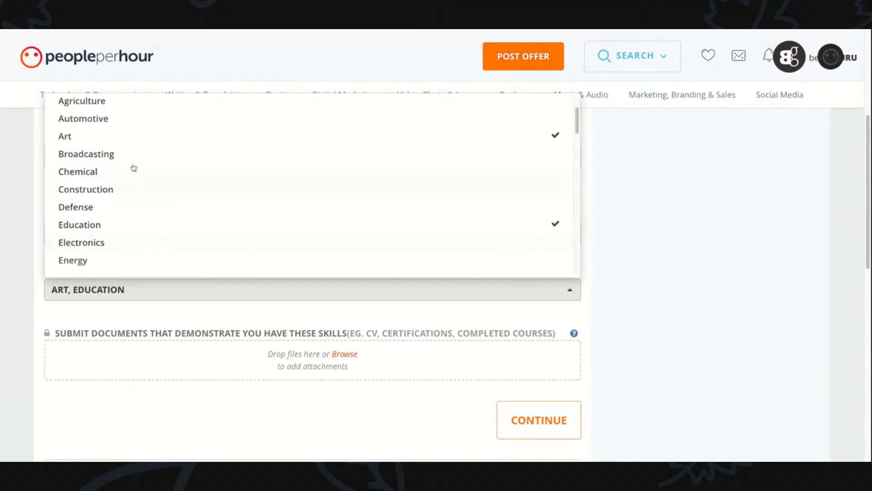
- Add Film to the selected areas of industry expertise and close the list
{"action": "left_click_drag", "start_coordinate": [577, 129], "coordinate": [577, 146]}
{"action": "left_click", "coordinate": [136, 234]}
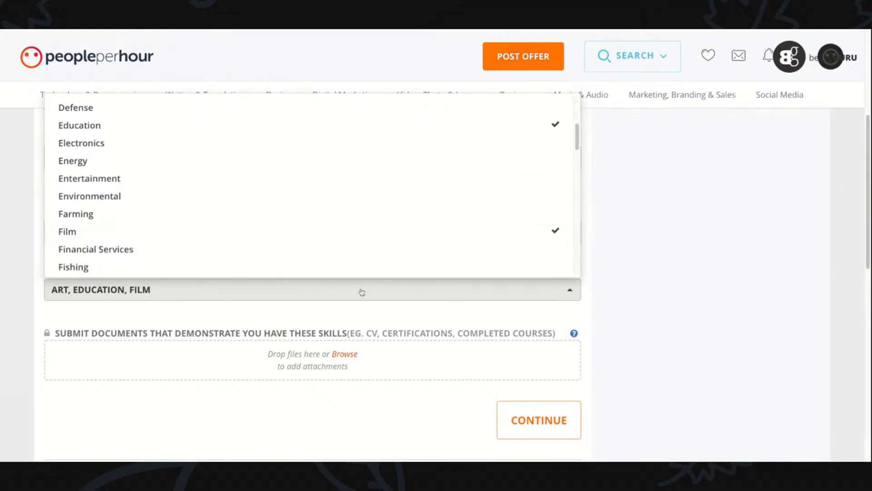
{"action": "left_click", "coordinate": [788, 301]}
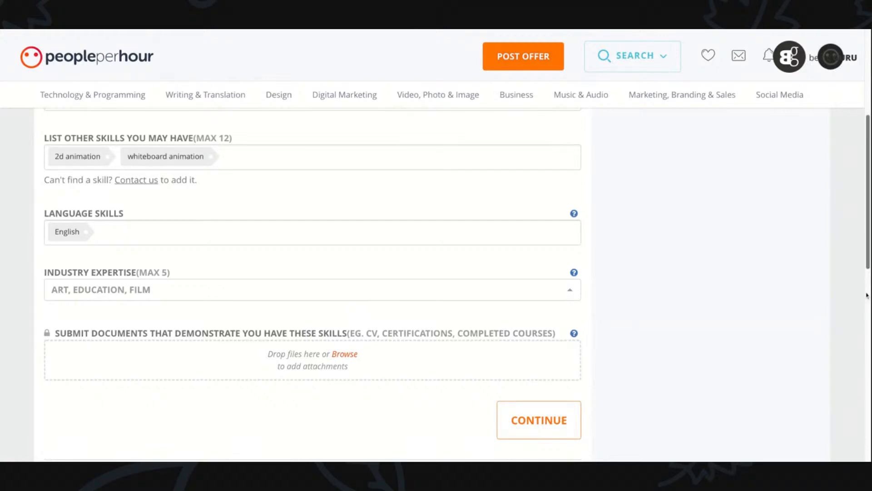
- Attach a DOC file as evidence of the skills and continue to the Add References section
{"action": "scroll", "coordinate": [868, 259], "scroll_direction": "down", "scroll_amount": 3}
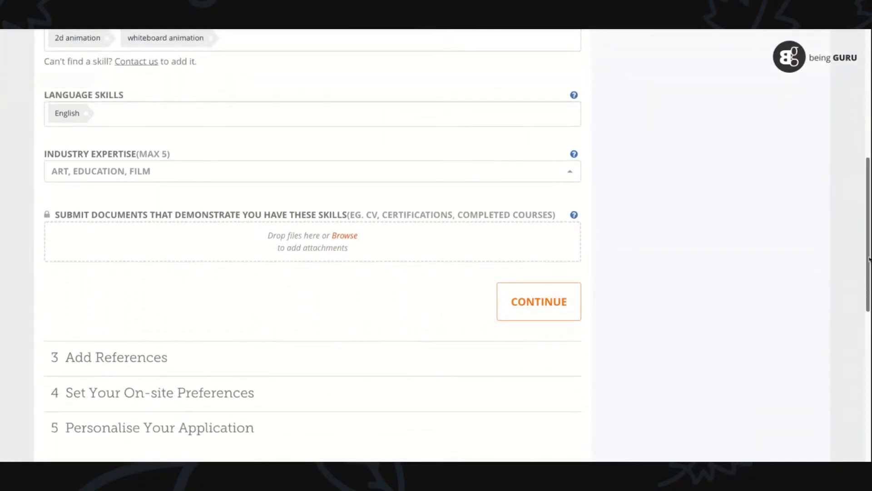
{"action": "left_click", "coordinate": [351, 239]}
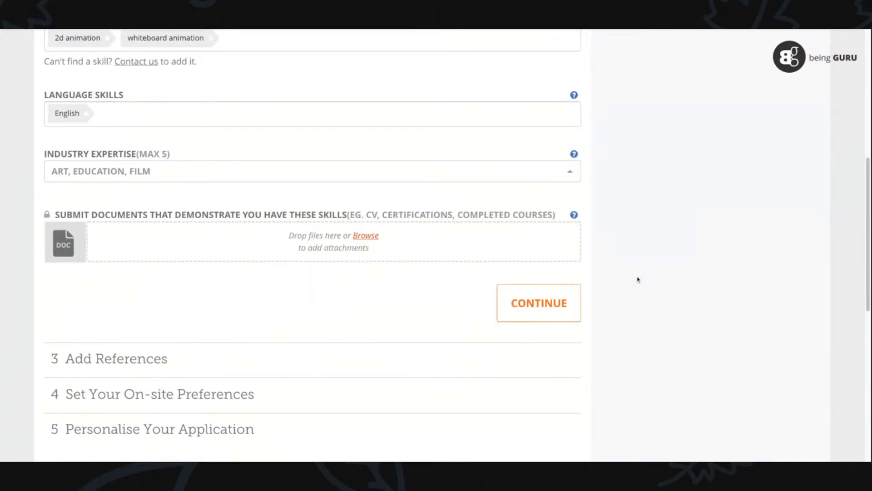
{"action": "scroll", "coordinate": [312, 245], "scroll_direction": "down", "scroll_amount": 2}
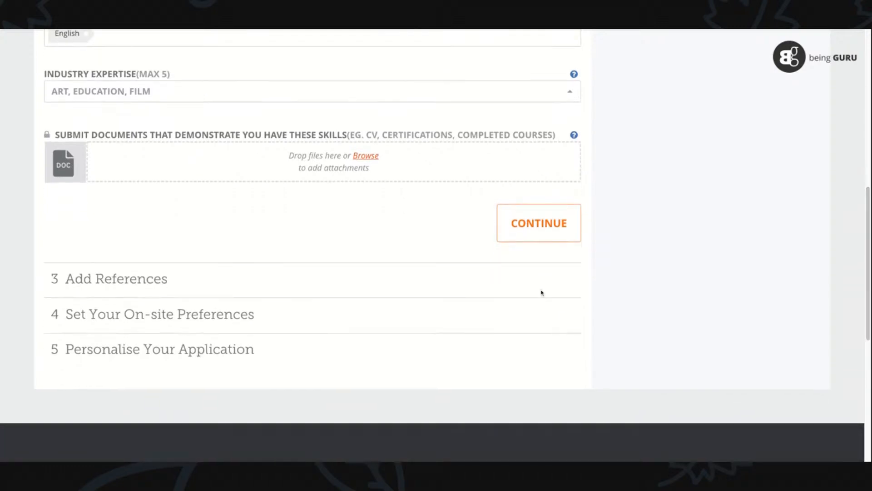
{"action": "left_click", "coordinate": [549, 221]}
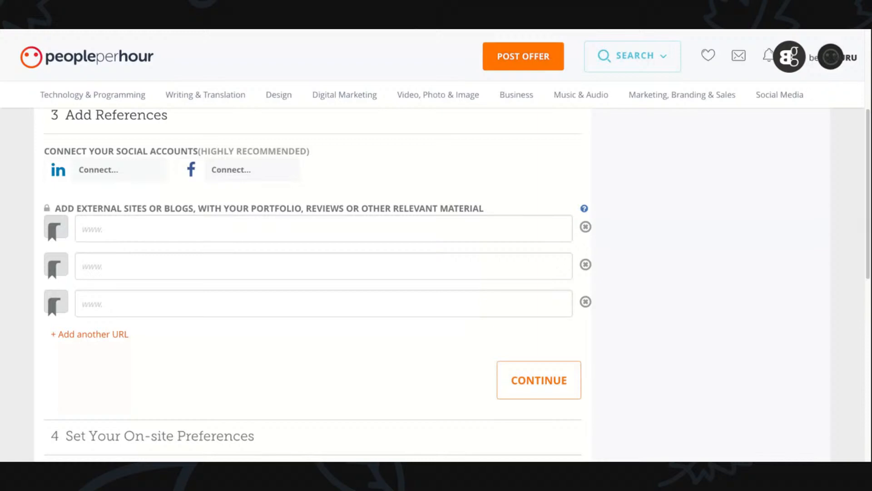
{"action": "left_click", "coordinate": [137, 230]}
{"action": "type", "text": "http://infomist.com/portfolio"}
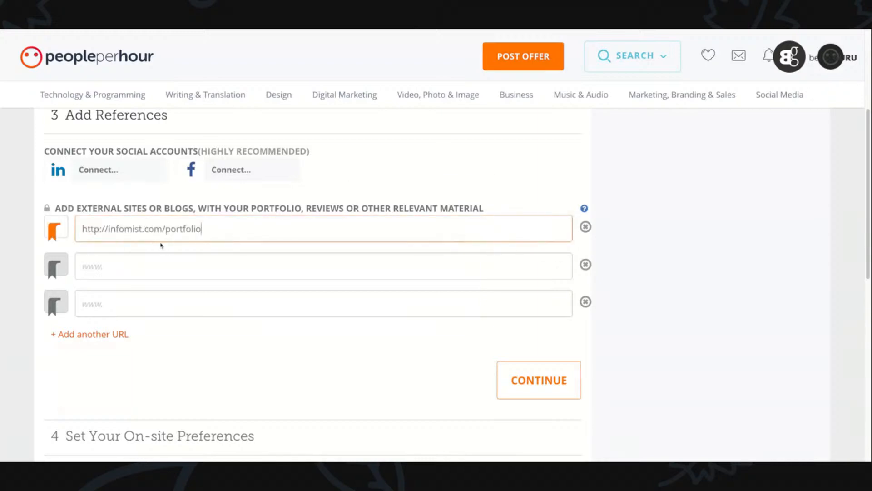
{"action": "left_click", "coordinate": [522, 371]}
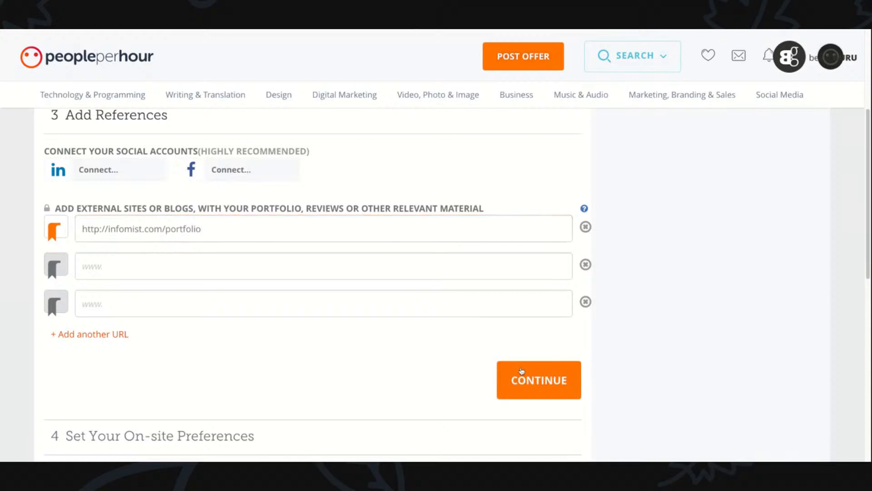
- Set the notification preference to remote work only and continue to the Personalise Your Application section
{"action": "scroll", "coordinate": [841, 255], "scroll_direction": "down", "scroll_amount": 1}
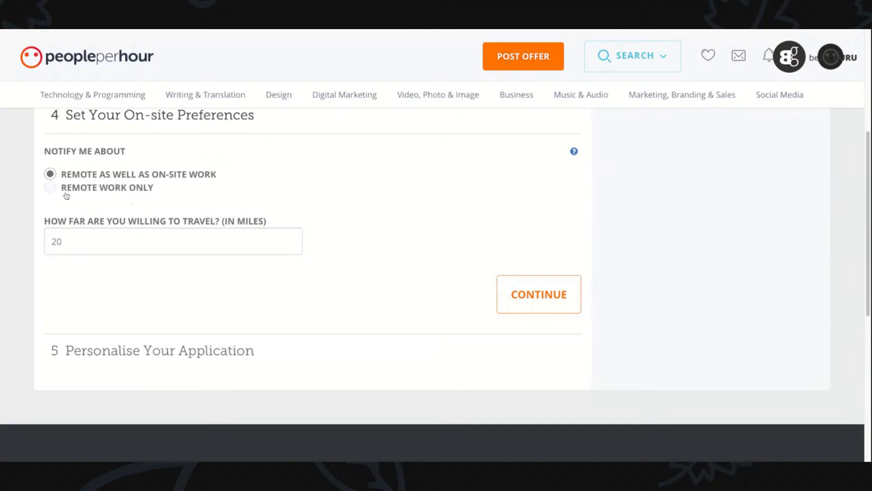
{"action": "left_click", "coordinate": [51, 191]}
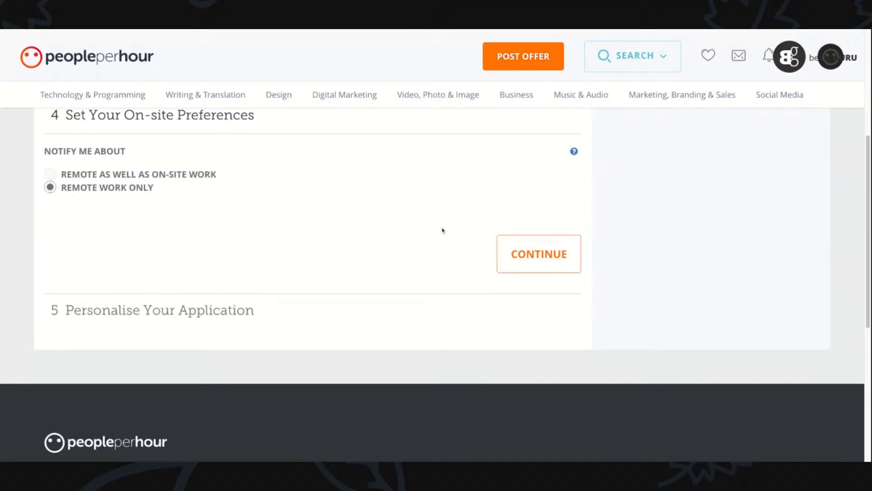
{"action": "left_click", "coordinate": [534, 254]}
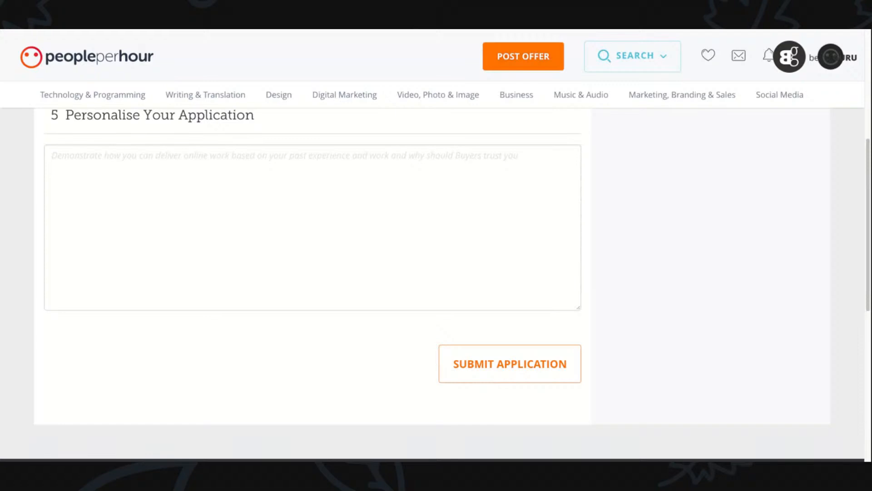
- Fill in the application statement about 15 years of graphic design experience, with a blank line after the first paragraph
{"action": "left_click", "coordinate": [181, 183]}
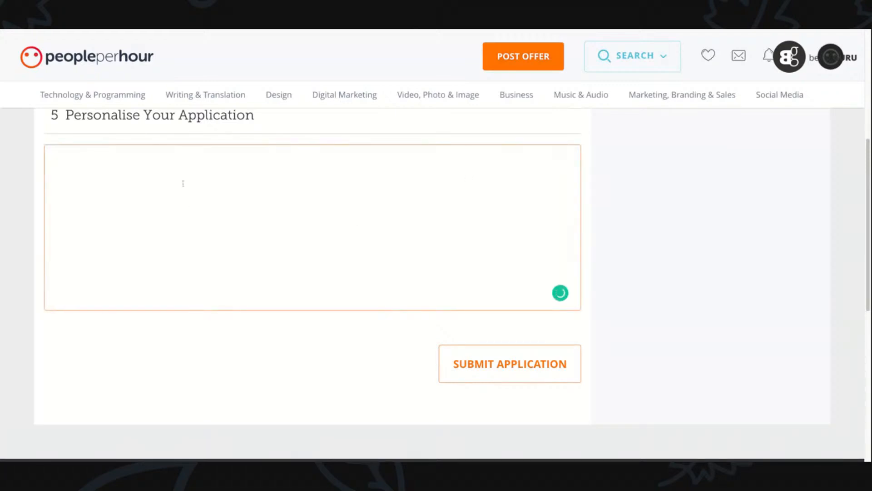
{"action": "type", "text": "I am a graphic designer with over 15 years of experience of providing graphic designing services to my clients all over the world. I have over 1000 satisfied clients, I also offer my services on Fiverr with good profile rating. I am a versatile artist who creates aesthetic designs that are attractive. My portfolio speaks volumes about my creativity and my design approach. I have huge experience in designing logos, corporate identity, brochures, flyers, mobile app UX/UI and website designs.  Good customer services is key to me and I value it a lot. I will never ask for payment untill a project is finished and client is happy."}
{"action": "left_click", "coordinate": [150, 169]}
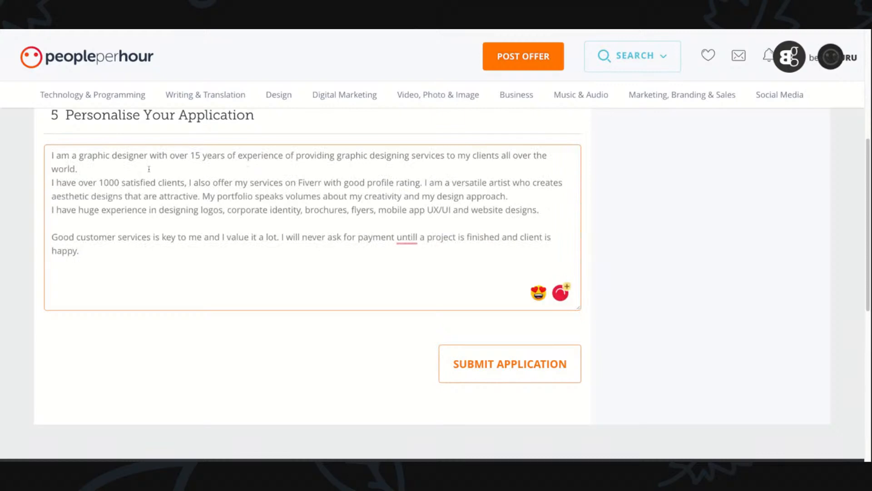
{"action": "key", "text": "Return"}
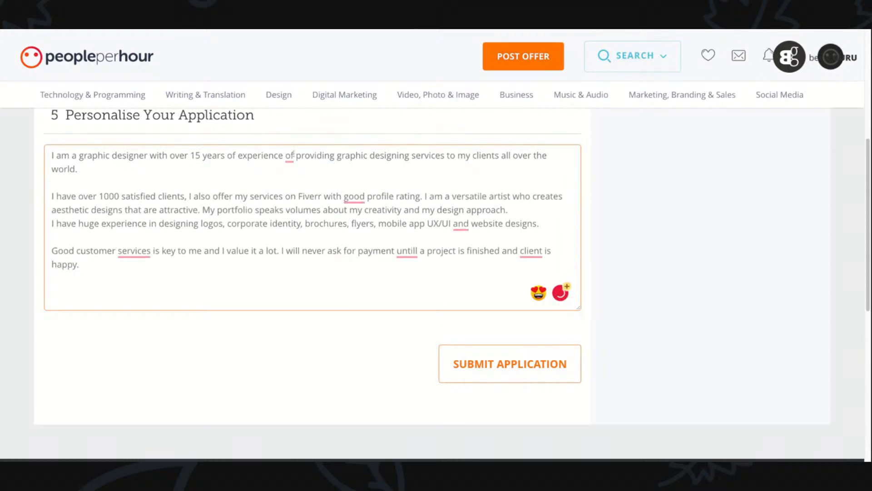
- Accept the Grammarly corrections "experience in", "a good" and ", and" in the first three paragraphs of the statement
{"action": "left_click", "coordinate": [290, 155]}
{"action": "left_click", "coordinate": [302, 195]}
{"action": "left_click", "coordinate": [362, 196]}
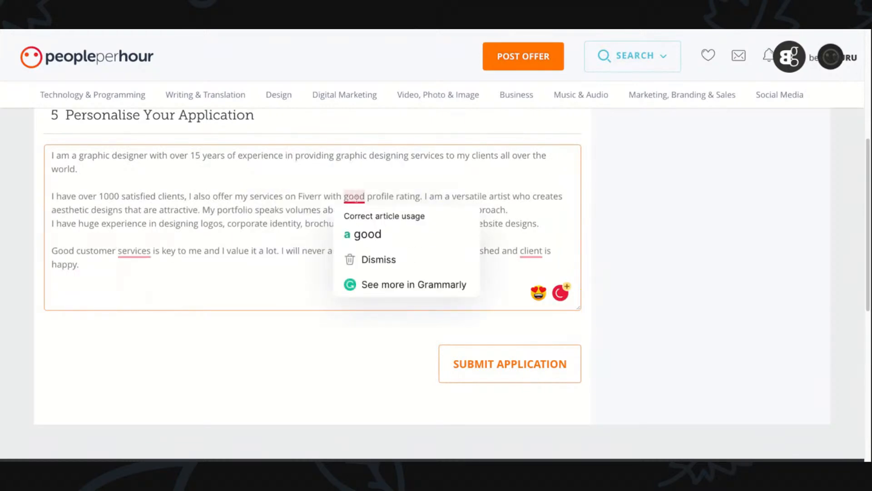
{"action": "left_click", "coordinate": [364, 232]}
{"action": "left_click", "coordinate": [460, 224]}
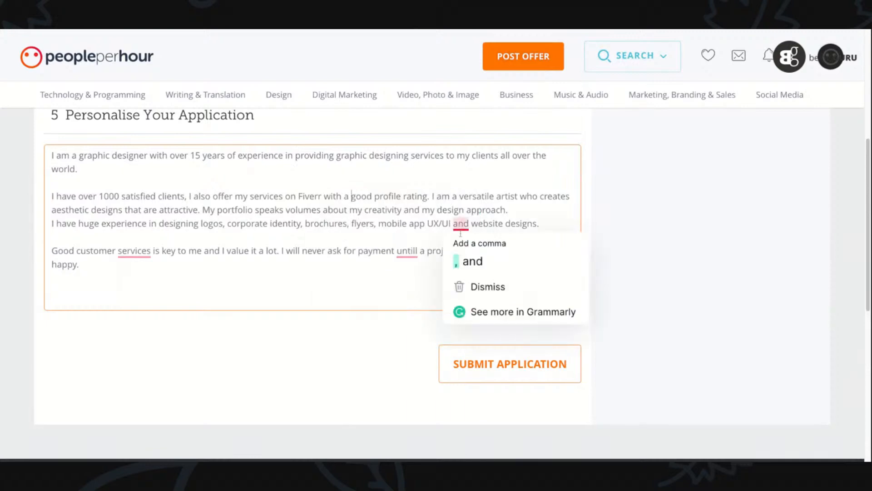
{"action": "left_click", "coordinate": [460, 260]}
- Accept the Grammarly corrections "until", "the client" and "service" in the last paragraph, then select the whole statement
{"action": "left_click", "coordinate": [399, 251]}
{"action": "left_click", "coordinate": [409, 276]}
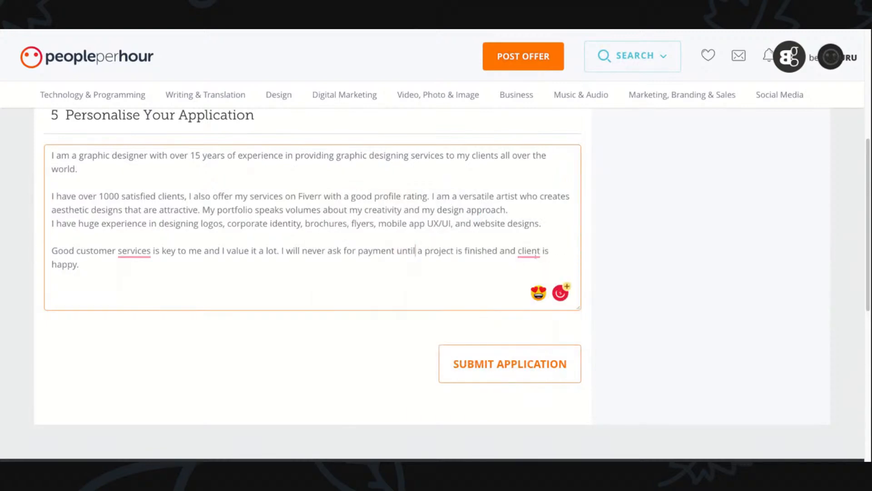
{"action": "left_click", "coordinate": [530, 251]}
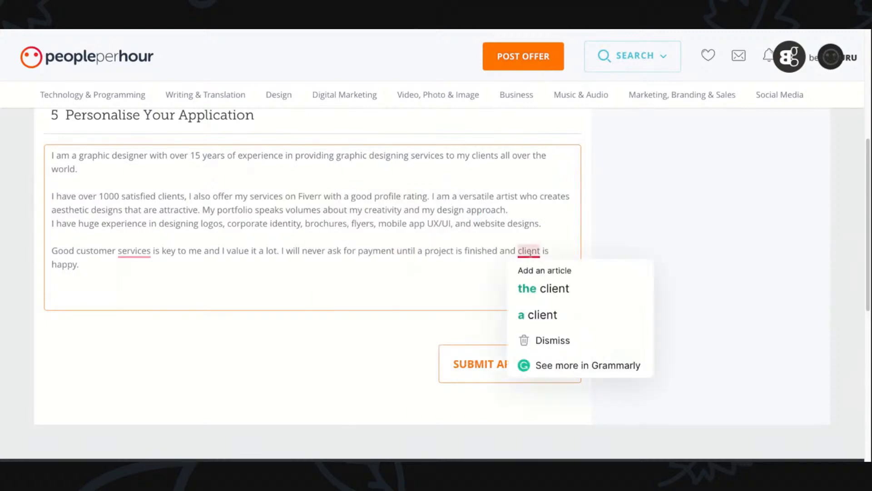
{"action": "left_click", "coordinate": [542, 285]}
{"action": "left_click", "coordinate": [134, 251]}
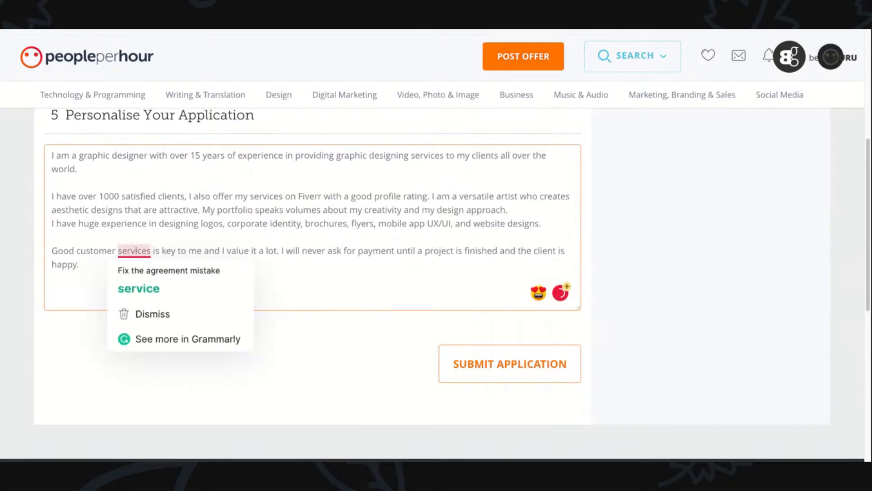
{"action": "left_click", "coordinate": [236, 290]}
{"action": "key", "text": "ctrl+a"}
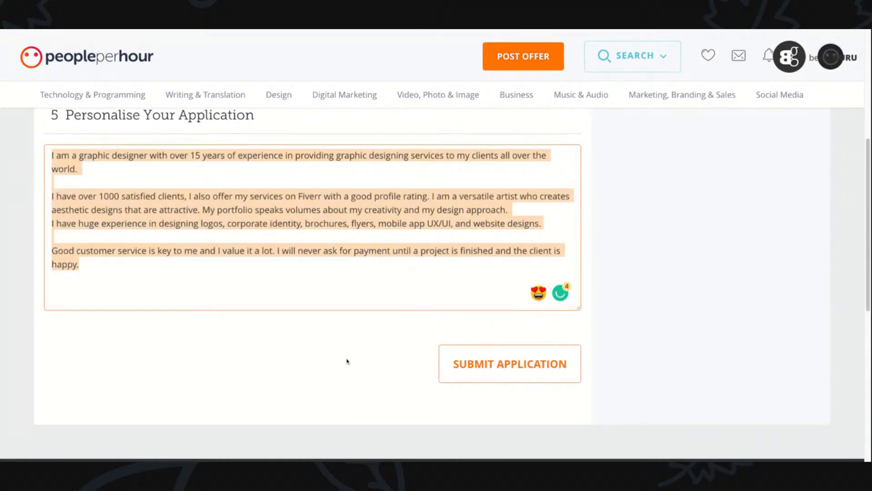
- Submit the seller application with the free Basic processing option of approximately 7 working days
{"action": "left_click", "coordinate": [527, 368]}
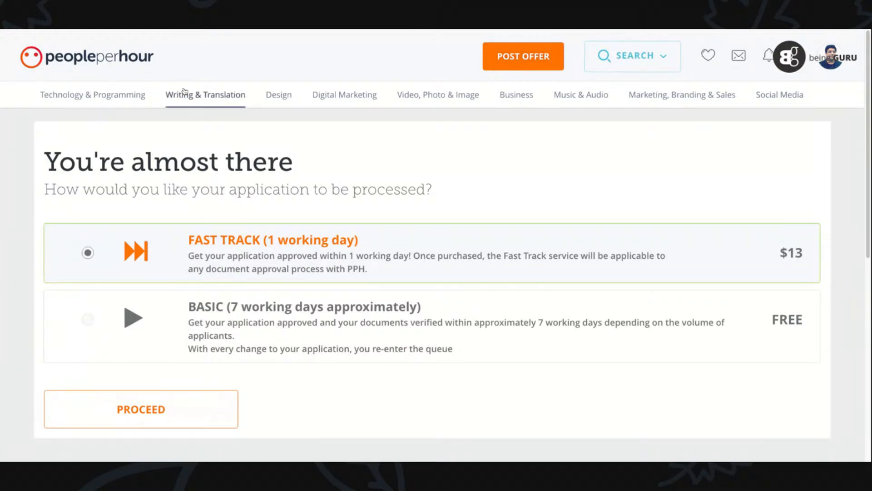
{"action": "left_click", "coordinate": [88, 323]}
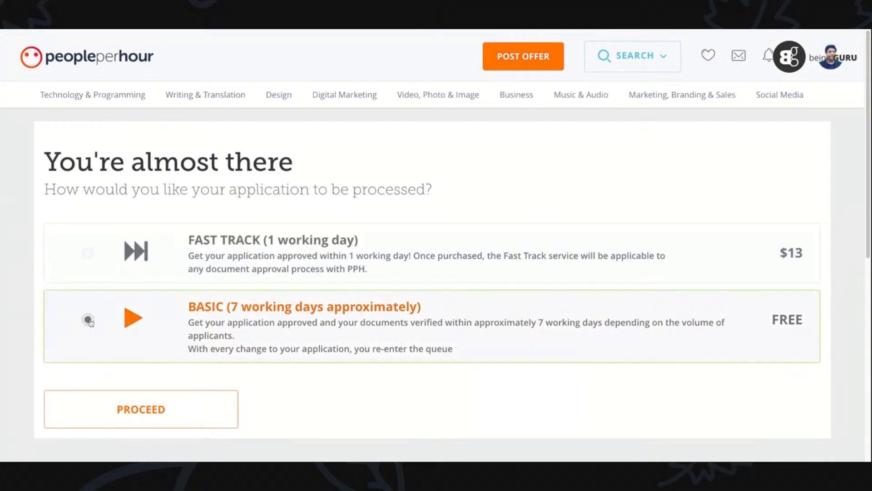
{"action": "left_click", "coordinate": [174, 411]}
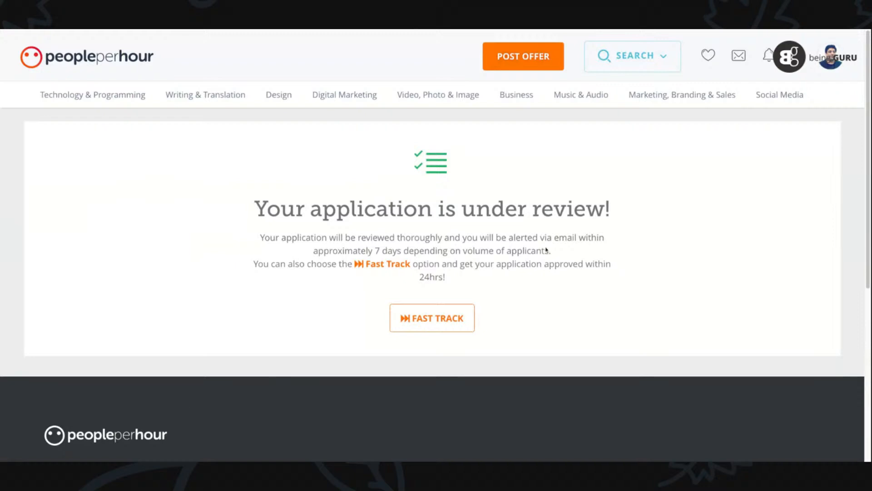
{"action": "left_click_drag", "start_coordinate": [294, 237], "coordinate": [260, 237]}
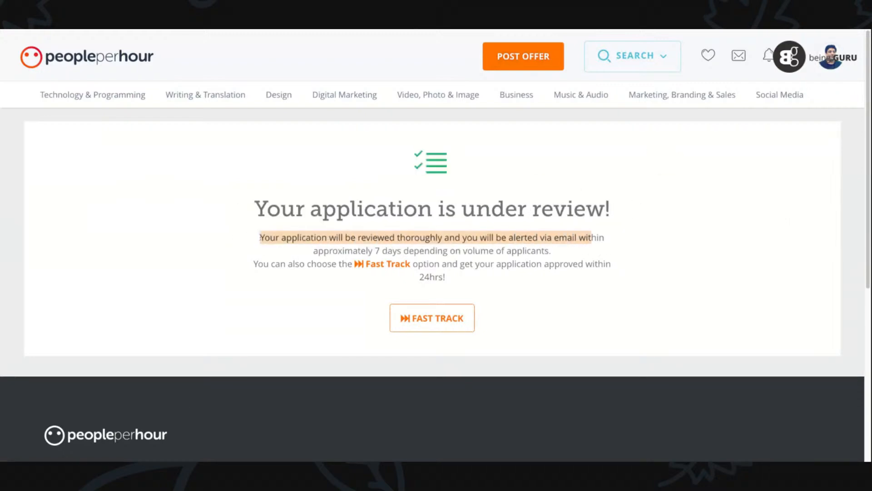
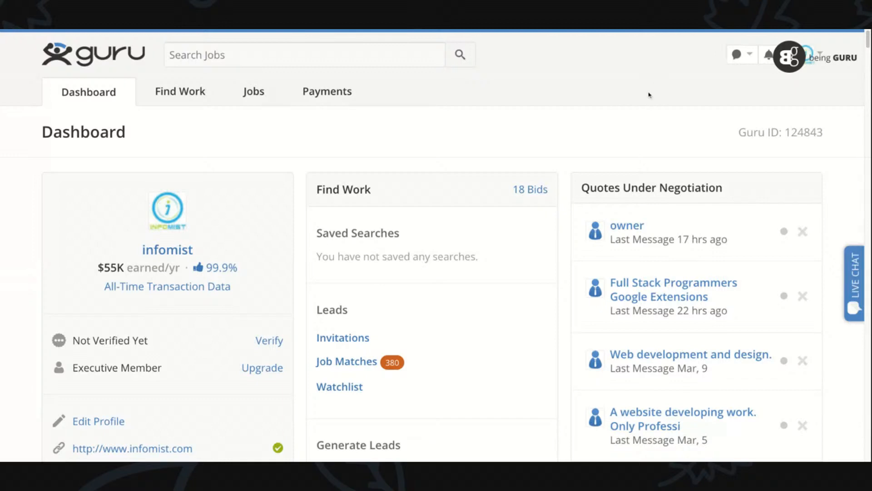
{"action": "scroll", "coordinate": [869, 45], "scroll_direction": "down", "scroll_amount": 3}
{"action": "scroll", "coordinate": [868, 46], "scroll_direction": "down", "scroll_amount": 3}
{"action": "scroll", "coordinate": [868, 46], "scroll_direction": "up", "scroll_amount": 6}
{"action": "left_click_drag", "start_coordinate": [868, 41], "coordinate": [869, 51]}
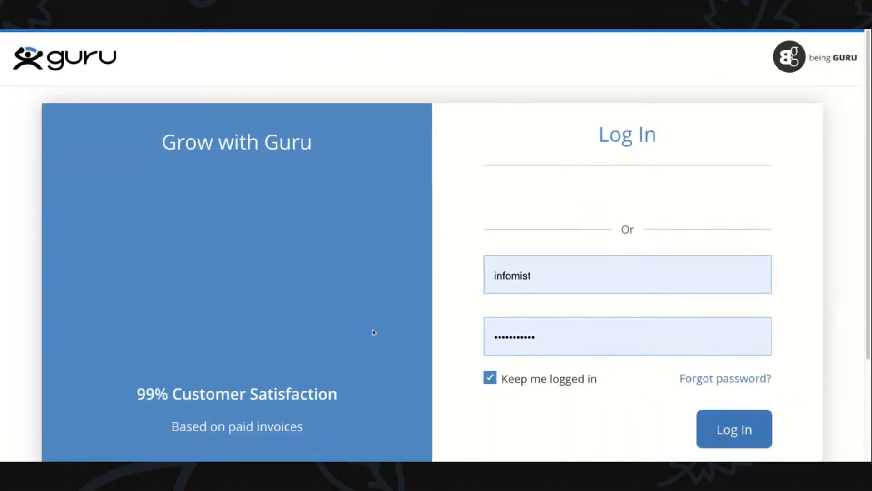
- Log in to the Guru account with the prefilled credentials and highlight the security question on the identity verification page
{"action": "left_click", "coordinate": [728, 447]}
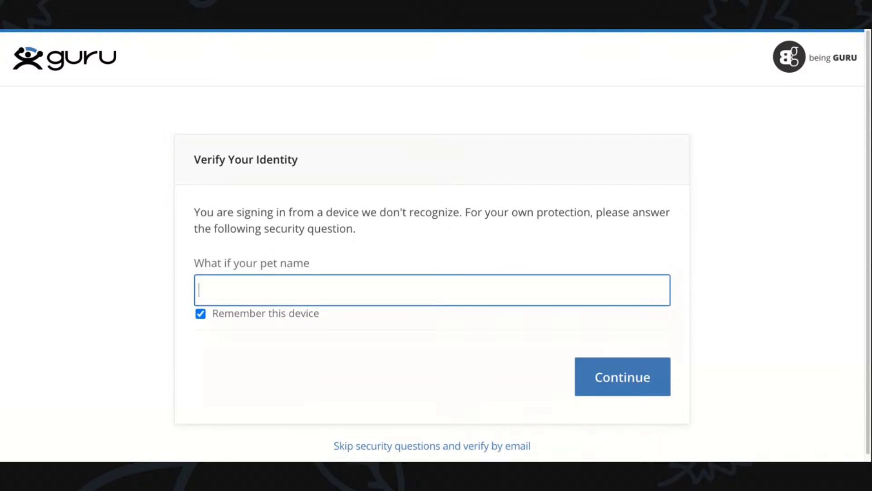
{"action": "left_click", "coordinate": [195, 262]}
{"action": "left_click_drag", "start_coordinate": [195, 264], "coordinate": [310, 264]}
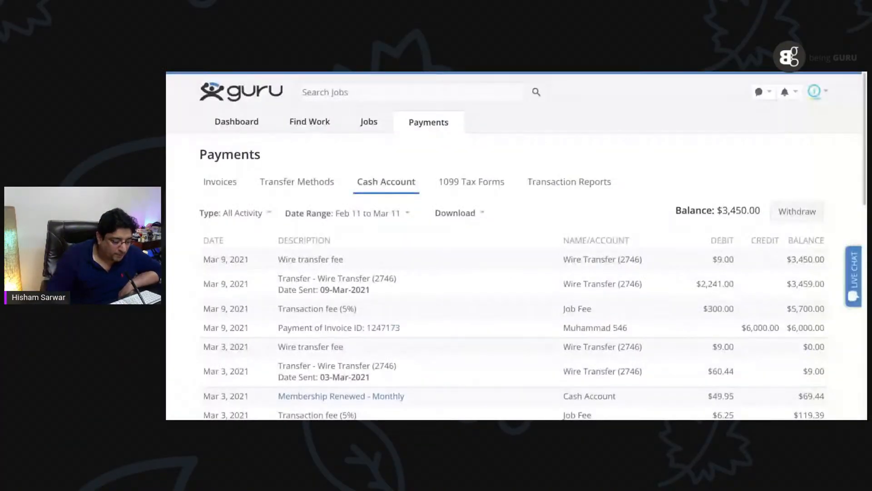
- Start a withdrawal from the cash account, choosing the other wire transfer bank account as destination and 2250 dollars as the amount
{"action": "left_click", "coordinate": [798, 211]}
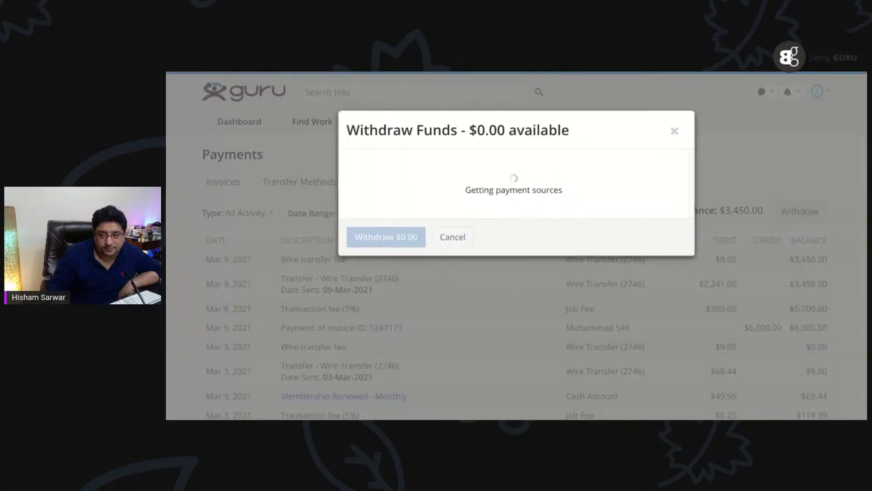
{"action": "left_click", "coordinate": [492, 189]}
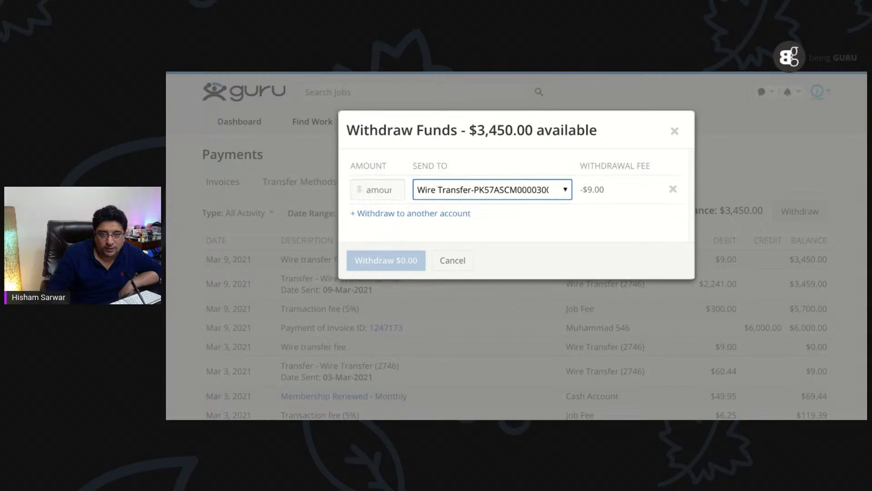
{"action": "left_click", "coordinate": [483, 205]}
{"action": "left_click", "coordinate": [379, 190]}
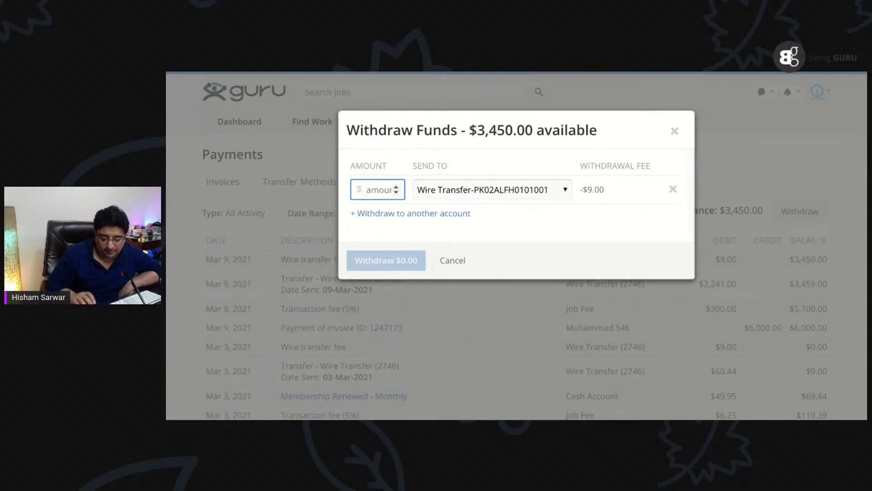
{"action": "type", "text": "2250"}
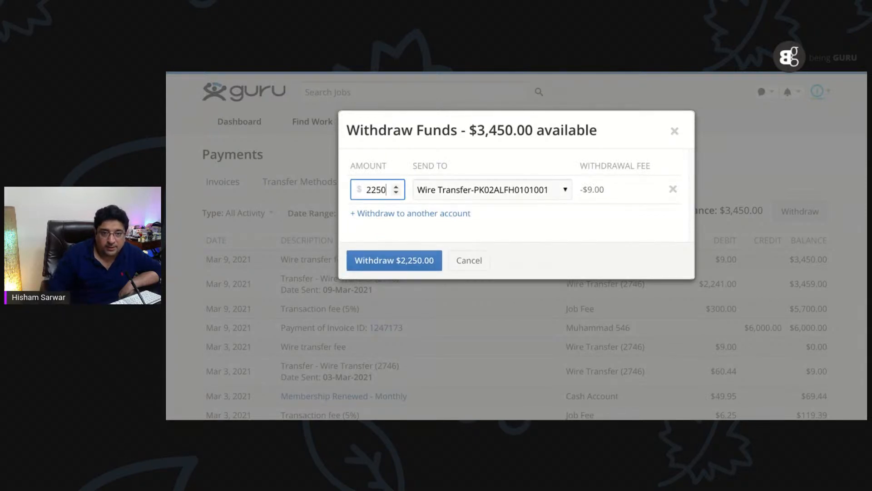
- Continue to the withdrawal summary, highlight the withdrawal fee and confirm the $2,250.00 withdrawal
{"action": "key", "text": "Return"}
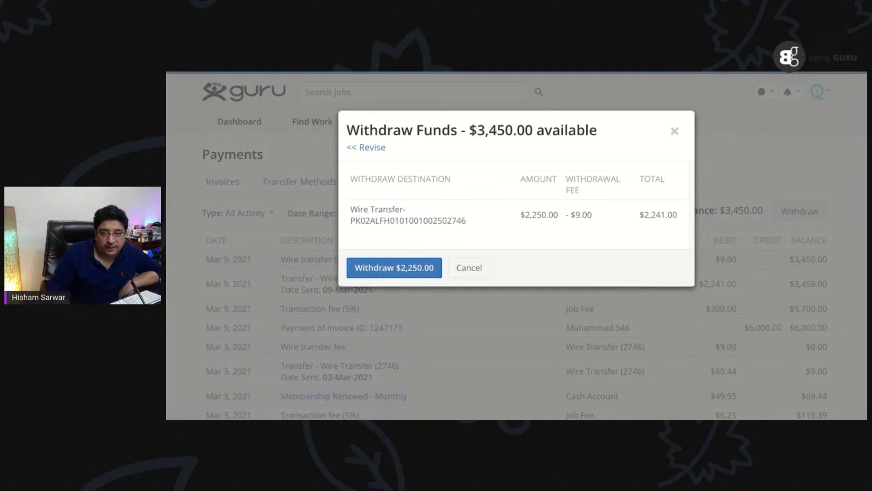
{"action": "left_click_drag", "start_coordinate": [571, 215], "coordinate": [593, 215]}
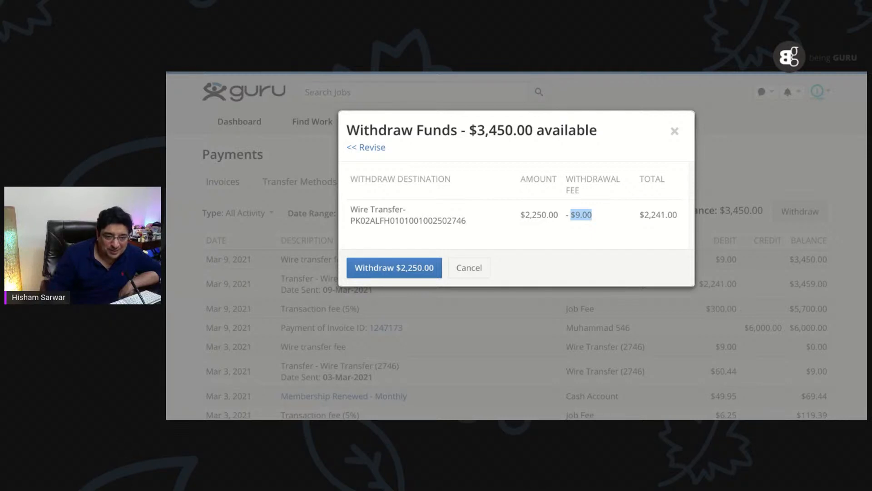
{"action": "left_click", "coordinate": [394, 268]}
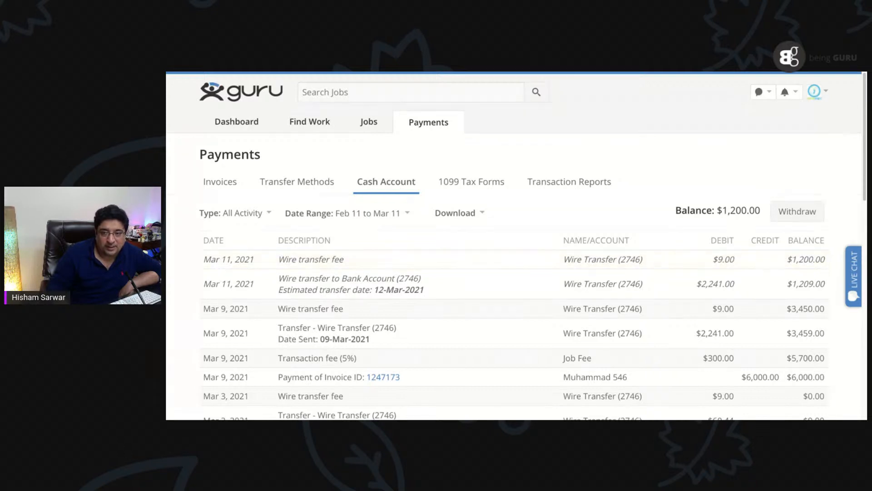
- Return to the dashboard and look through the cash account balance, current jobs and invoices
{"action": "left_click", "coordinate": [237, 122]}
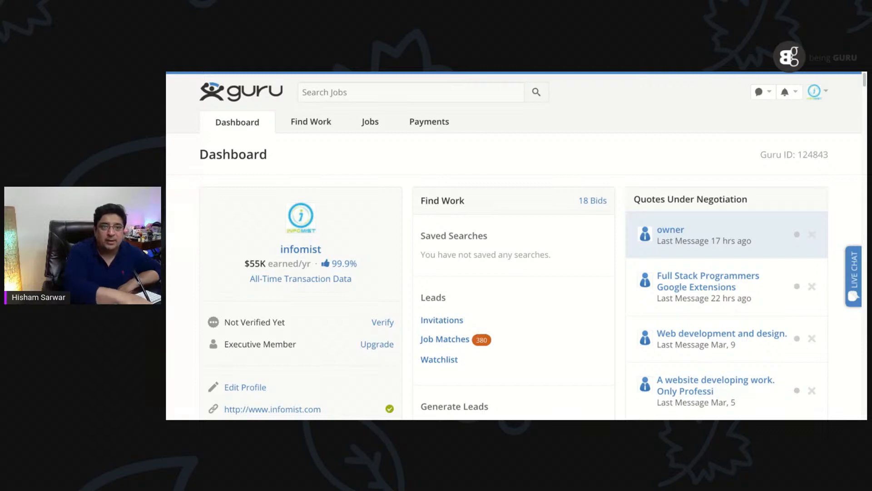
{"action": "scroll", "coordinate": [727, 164], "scroll_direction": "down", "scroll_amount": 5}
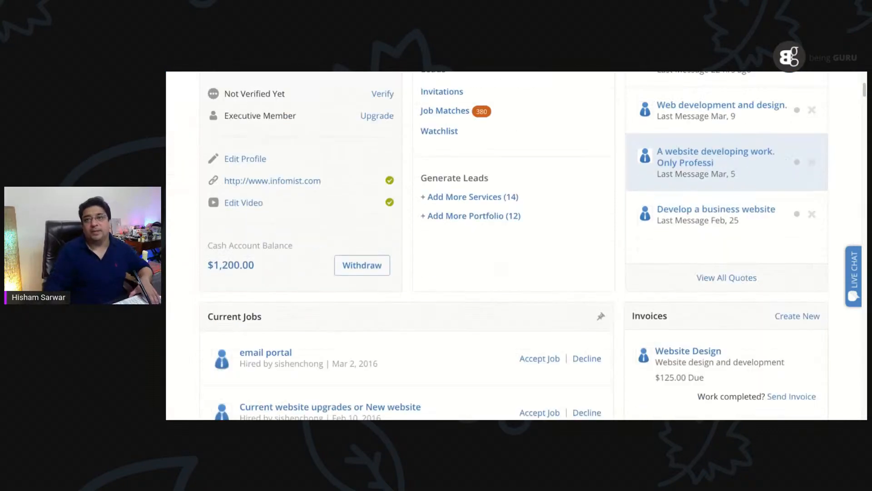
{"action": "scroll", "coordinate": [727, 164], "scroll_direction": "down", "scroll_amount": 3}
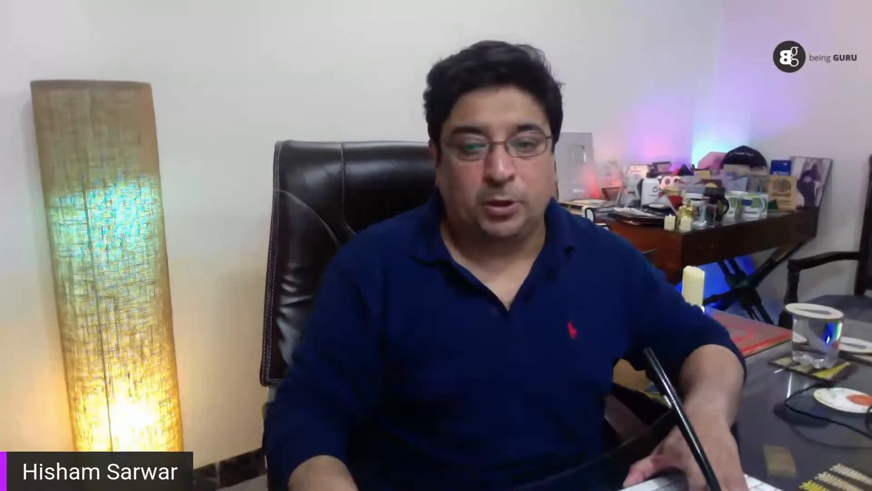
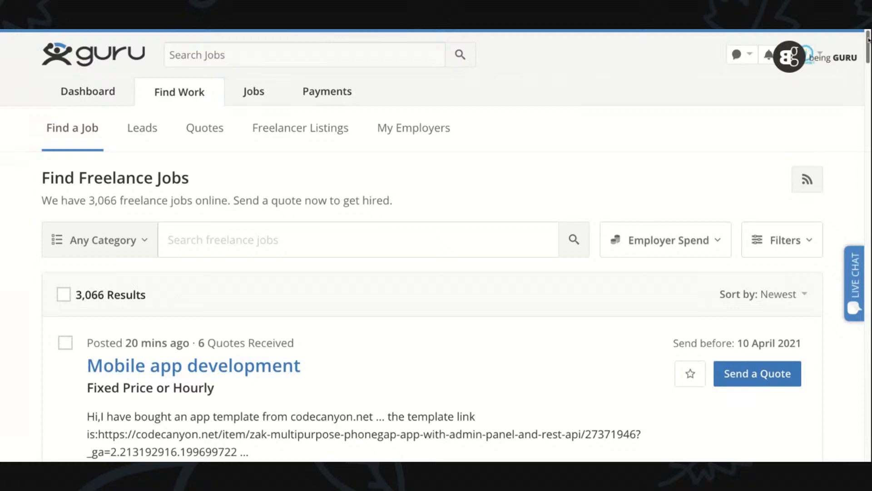
- Browse the newest freelance job listings and open the "Convert email template Designs into html" job
{"action": "left_click_drag", "start_coordinate": [869, 38], "coordinate": [870, 61]}
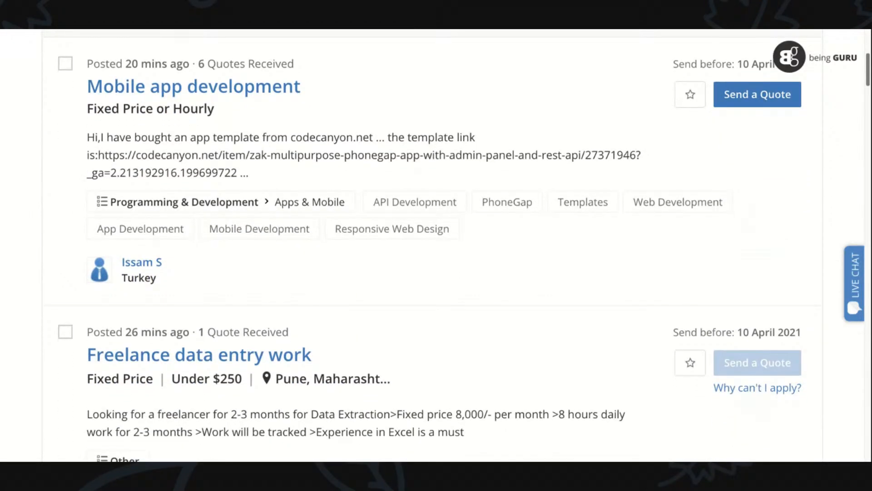
{"action": "scroll", "coordinate": [432, 245], "scroll_direction": "up", "scroll_amount": 1}
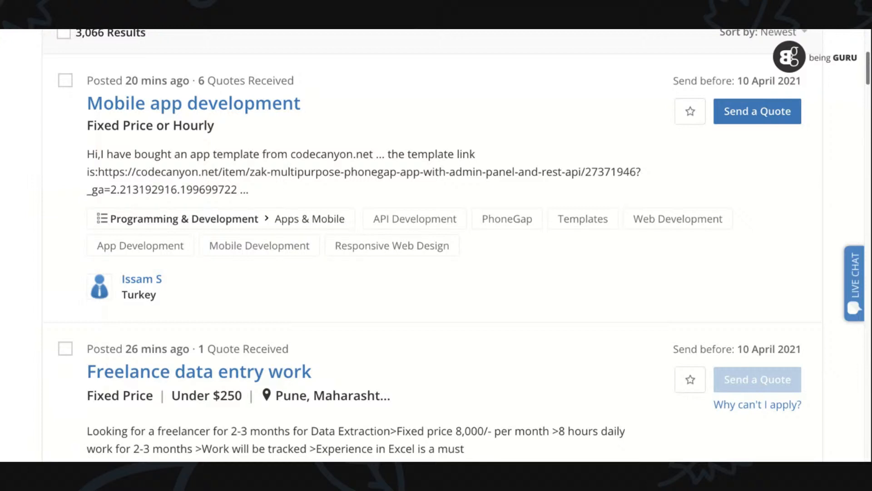
{"action": "scroll", "coordinate": [433, 246], "scroll_direction": "down", "scroll_amount": 6}
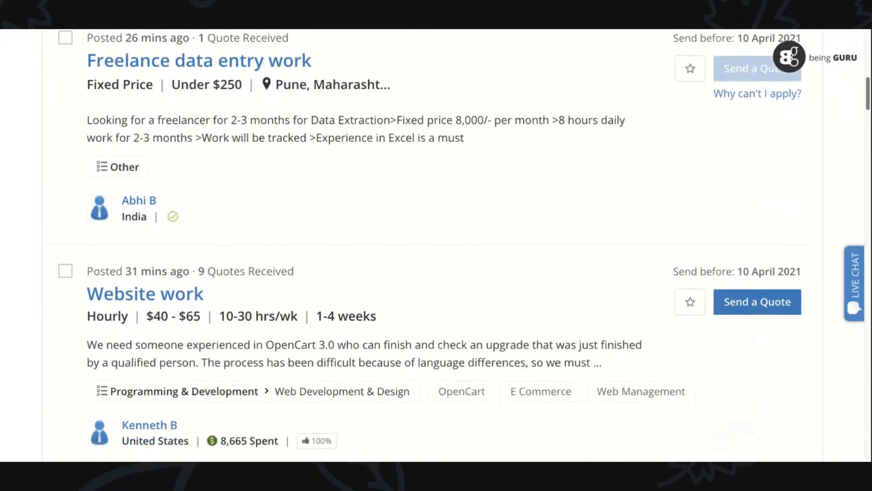
{"action": "scroll", "coordinate": [432, 245], "scroll_direction": "down", "scroll_amount": 2}
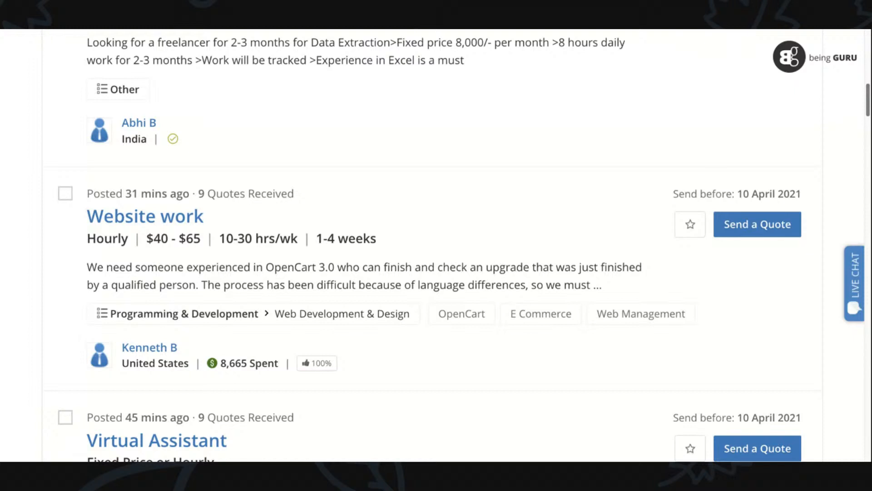
{"action": "scroll", "coordinate": [436, 246], "scroll_direction": "down", "scroll_amount": 5}
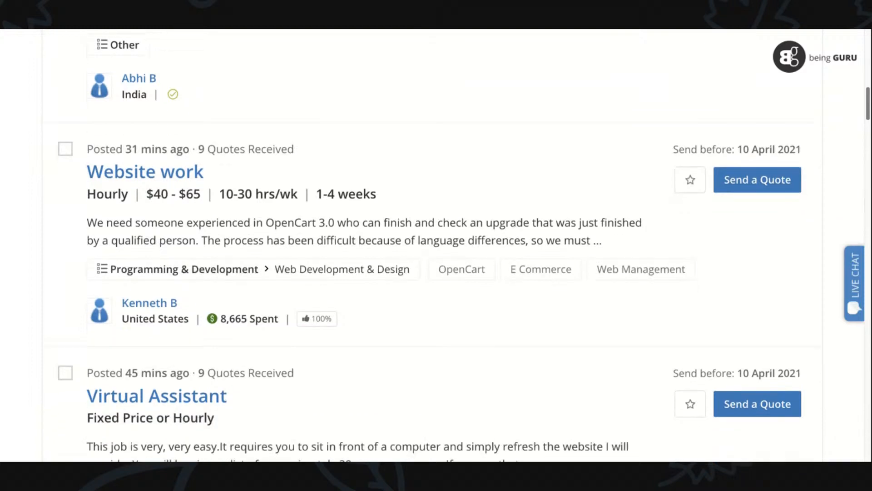
{"action": "scroll", "coordinate": [436, 246], "scroll_direction": "down", "scroll_amount": 3}
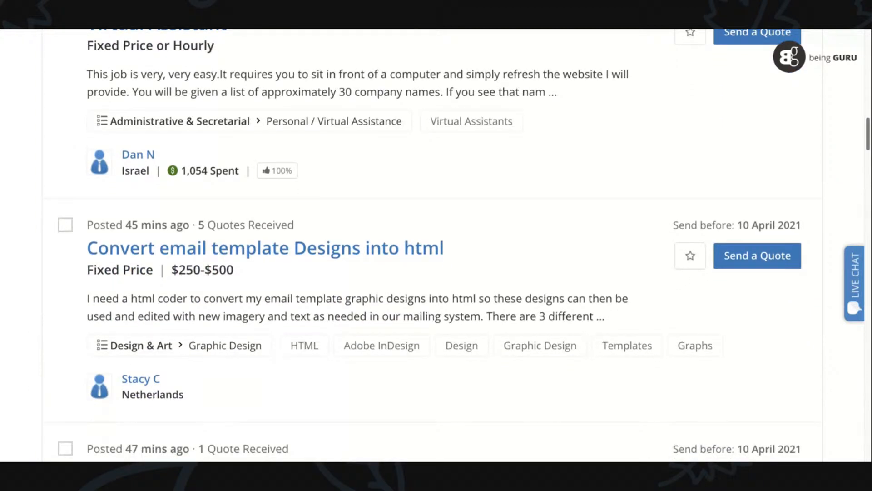
{"action": "left_click", "coordinate": [210, 255]}
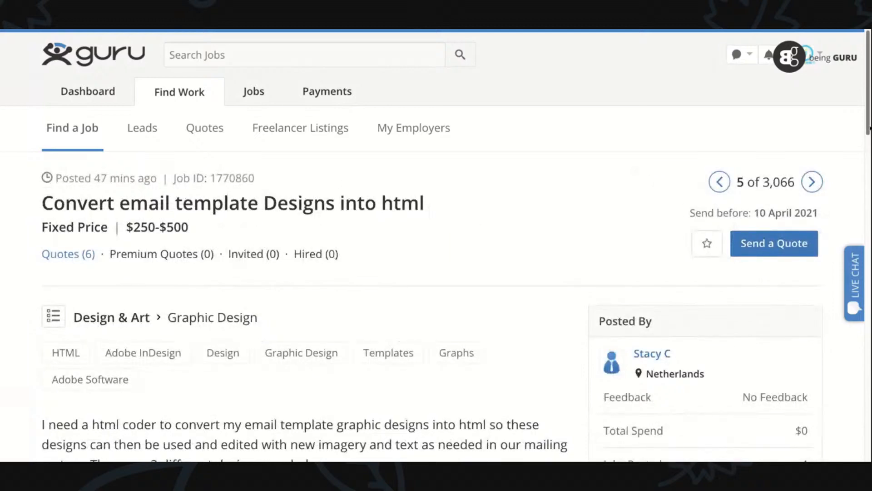
- Read the job's full description and employer details, and highlight its $250-$500 fixed-price budget
{"action": "scroll", "coordinate": [870, 113], "scroll_direction": "down", "scroll_amount": 5}
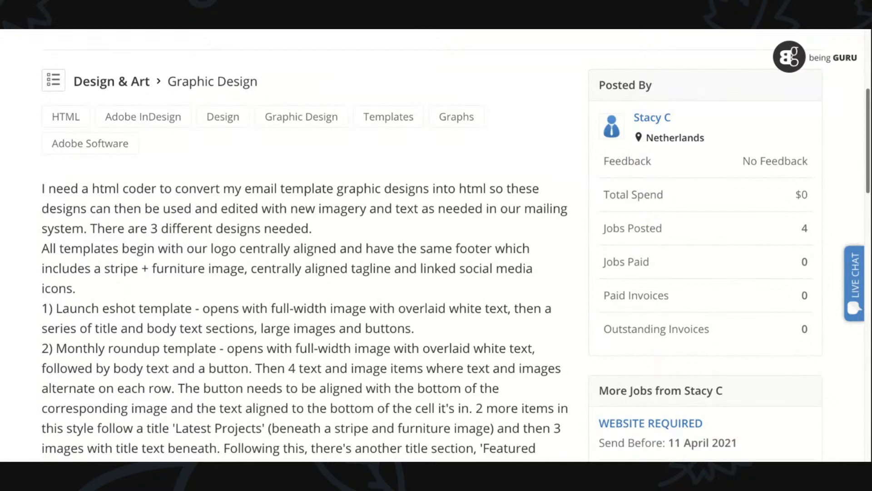
{"action": "scroll", "coordinate": [455, 246], "scroll_direction": "down", "scroll_amount": 1}
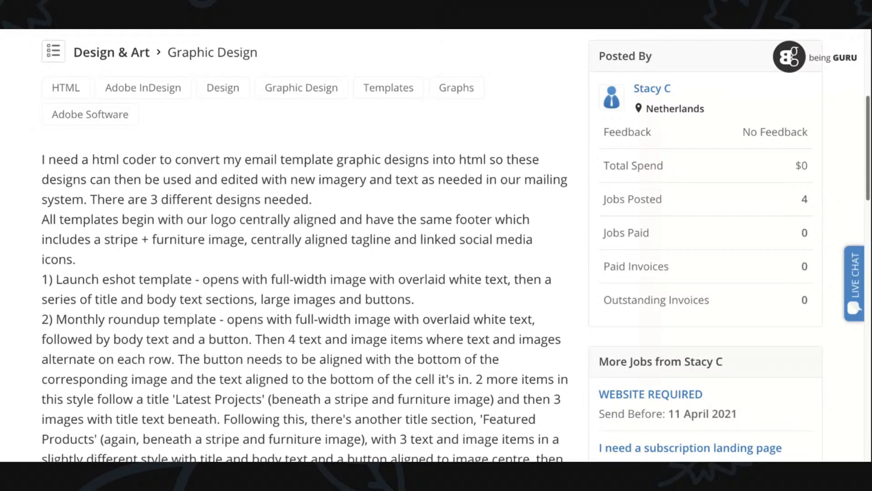
{"action": "scroll", "coordinate": [432, 245], "scroll_direction": "down", "scroll_amount": 2}
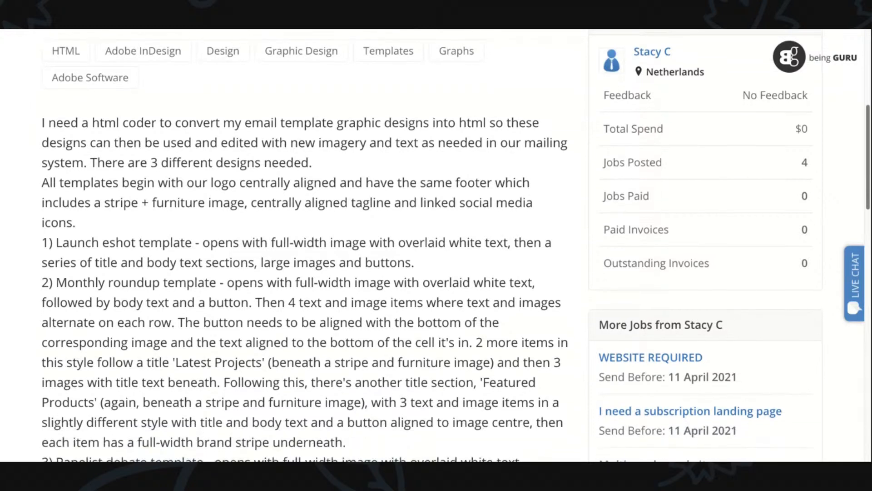
{"action": "scroll", "coordinate": [432, 246], "scroll_direction": "down", "scroll_amount": 2}
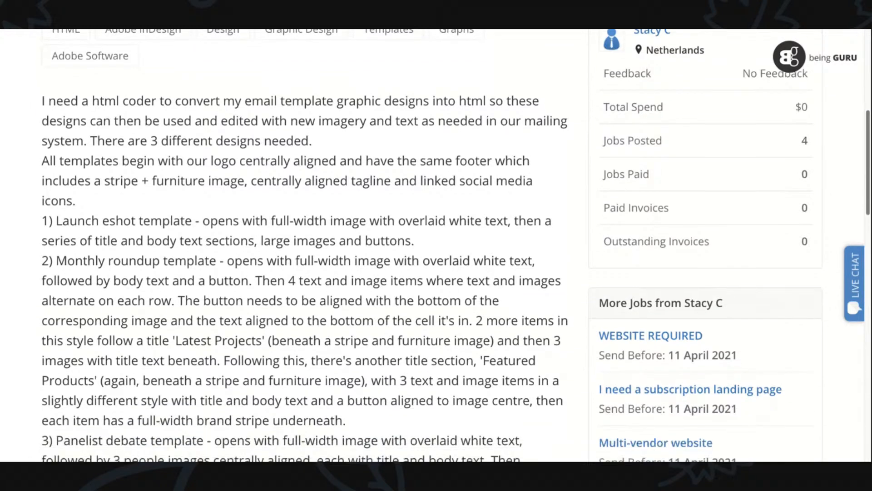
{"action": "scroll", "coordinate": [432, 245], "scroll_direction": "down", "scroll_amount": 4}
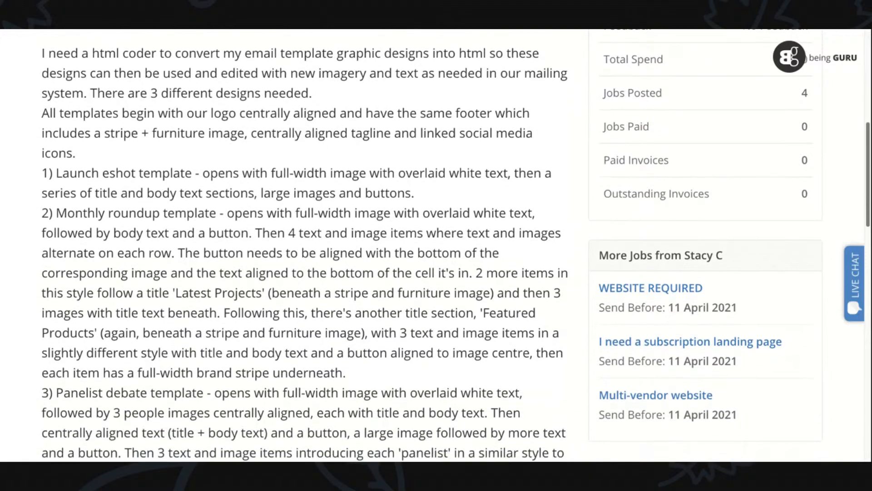
{"action": "scroll", "coordinate": [432, 245], "scroll_direction": "down", "scroll_amount": 1}
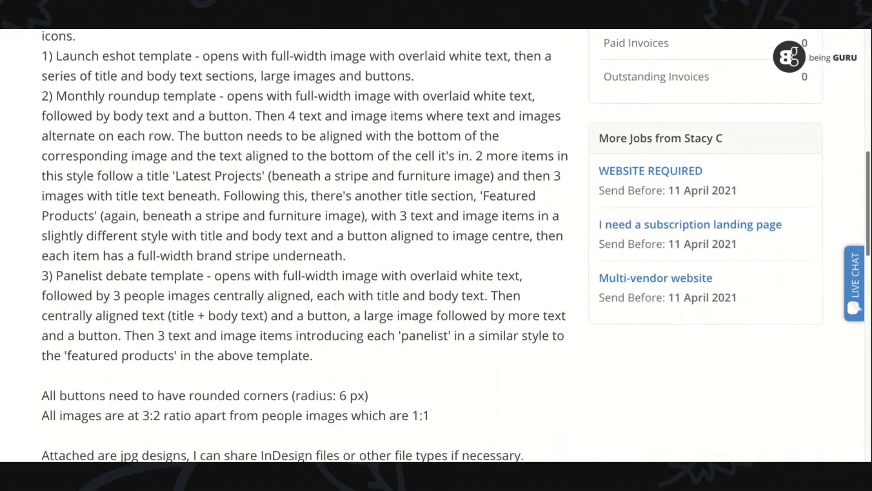
{"action": "scroll", "coordinate": [432, 245], "scroll_direction": "down", "scroll_amount": 5}
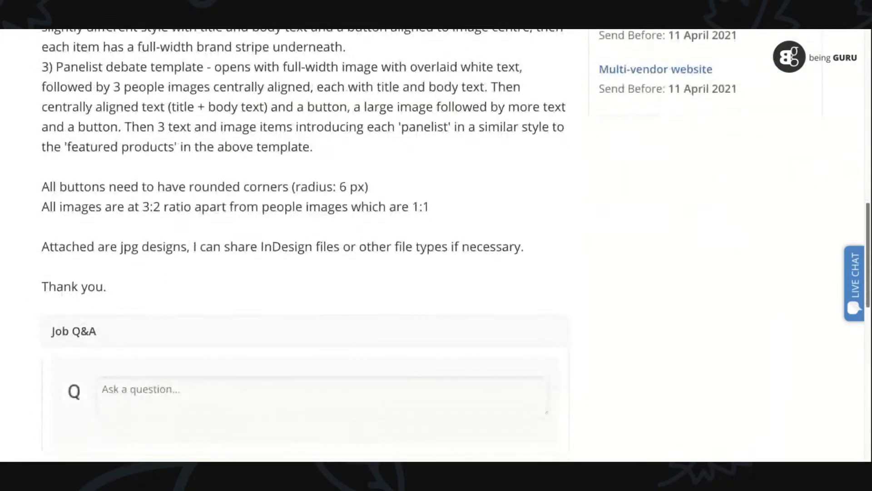
{"action": "scroll", "coordinate": [432, 245], "scroll_direction": "up", "scroll_amount": 10}
{"action": "scroll", "coordinate": [432, 245], "scroll_direction": "down", "scroll_amount": 1}
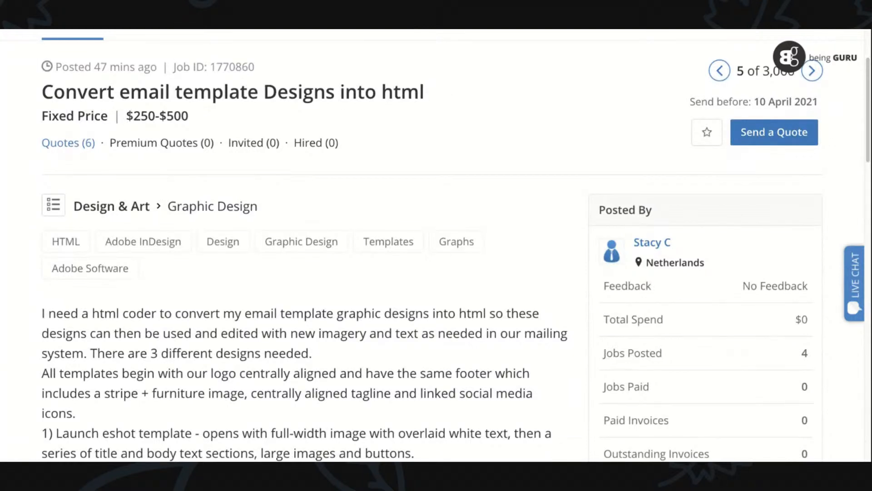
{"action": "left_click_drag", "start_coordinate": [133, 116], "coordinate": [192, 116]}
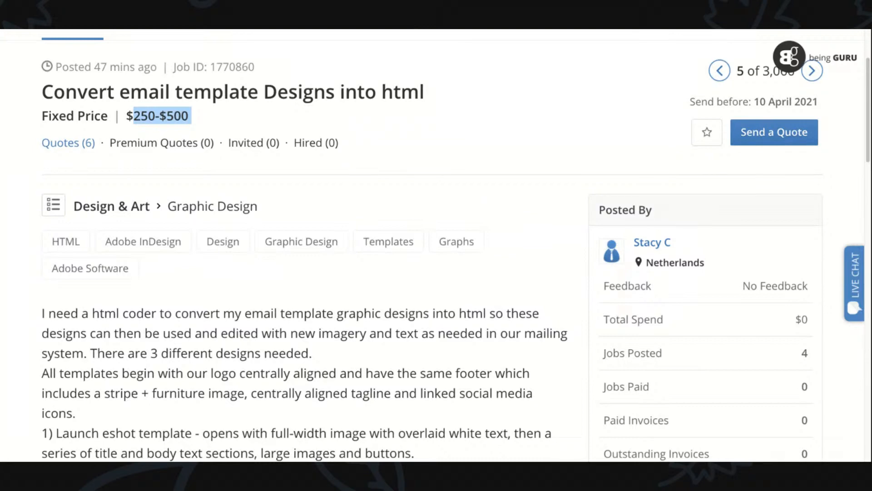
- Start a quote for the email template job with Fixed Price as the payment term
{"action": "left_click", "coordinate": [774, 132]}
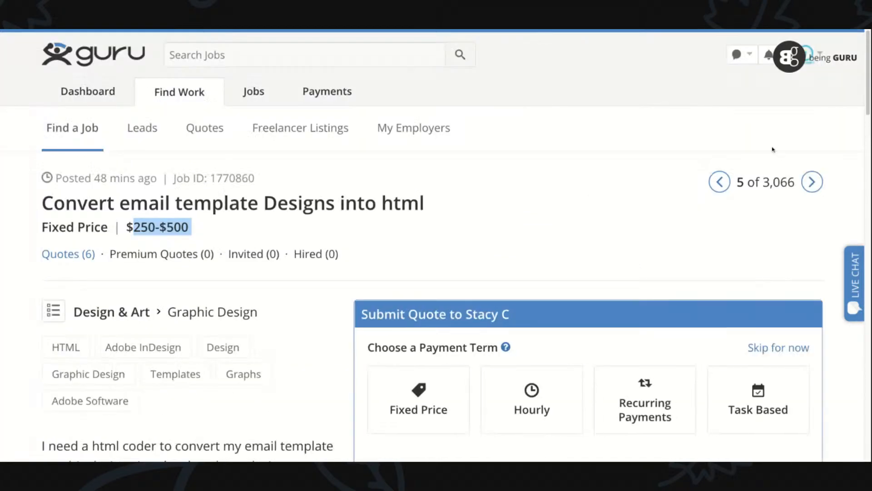
{"action": "scroll", "coordinate": [509, 182], "scroll_direction": "down", "scroll_amount": 7}
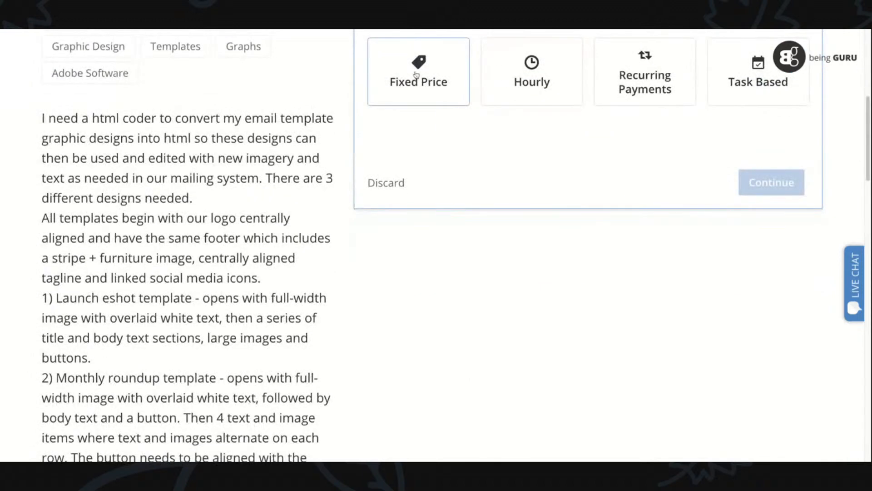
{"action": "left_click", "coordinate": [417, 74]}
- Describe the quote's milestone as "3 html email templates"
{"action": "left_click", "coordinate": [414, 202]}
{"action": "type", "text": "3 n"}
{"action": "key", "text": "BackSpace"}
{"action": "type", "text": "html"}
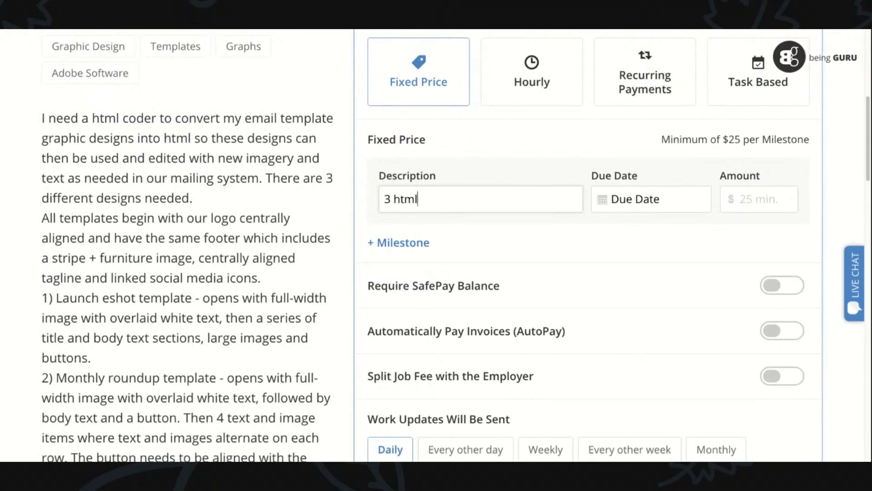
{"action": "type", "text": " email templates"}
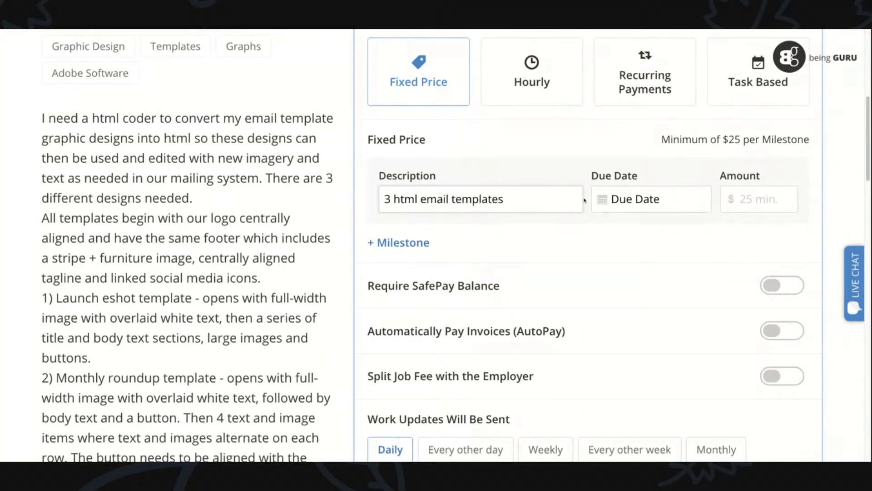
- Set the milestone's due date to 17 Mar 2021 and its amount to 225 dollars
{"action": "left_click", "coordinate": [623, 200]}
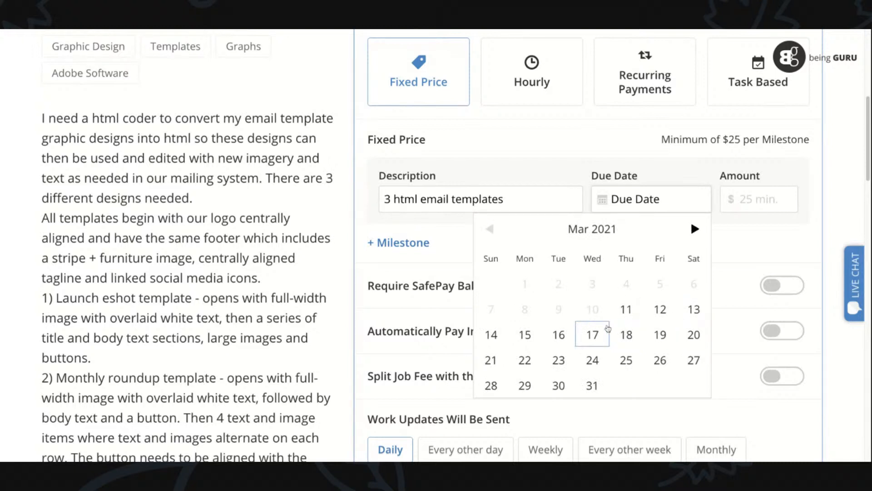
{"action": "left_click", "coordinate": [610, 328]}
{"action": "left_click", "coordinate": [745, 199]}
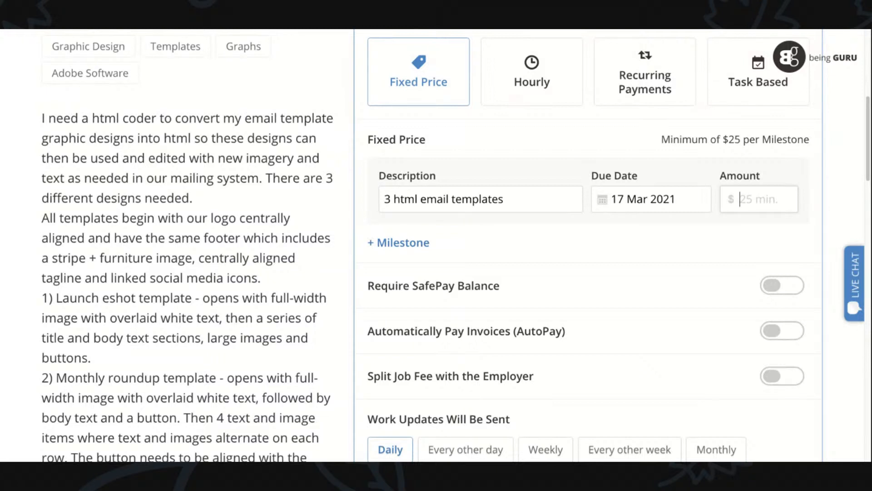
{"action": "type", "text": "225"}
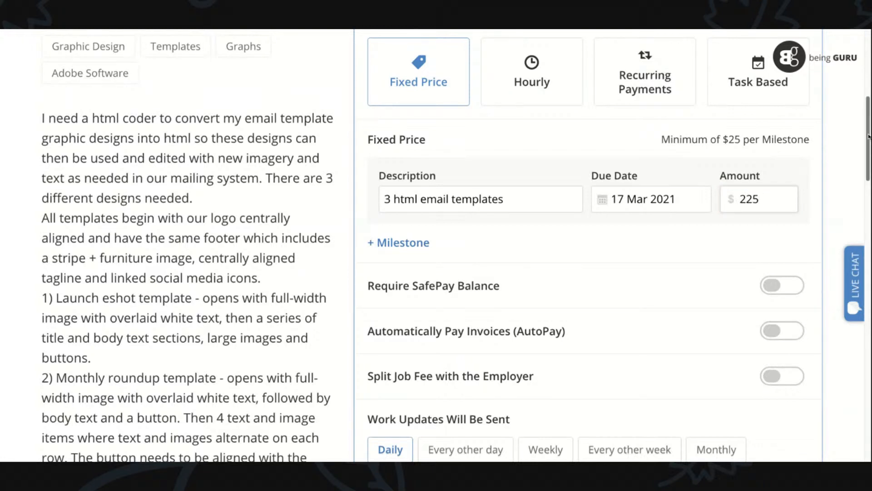
- Choose daily work updates and continue to the quote's scope of work
{"action": "left_click_drag", "start_coordinate": [869, 137], "coordinate": [869, 148]}
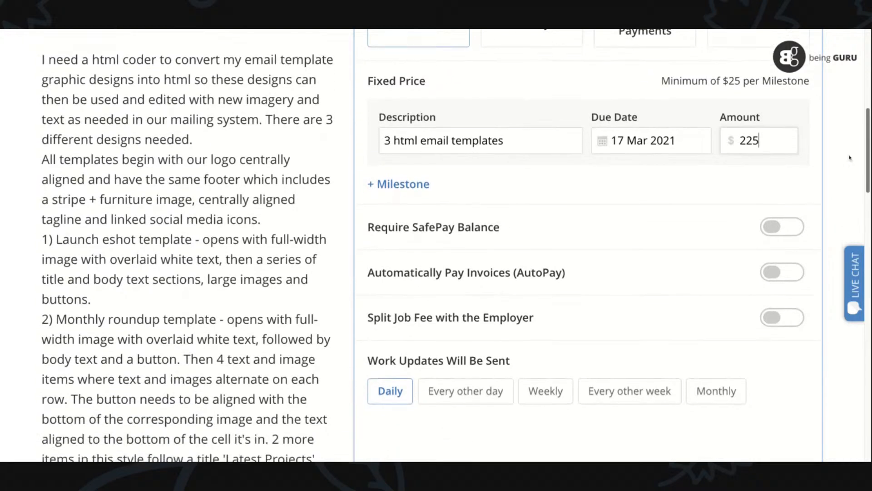
{"action": "left_click", "coordinate": [404, 396]}
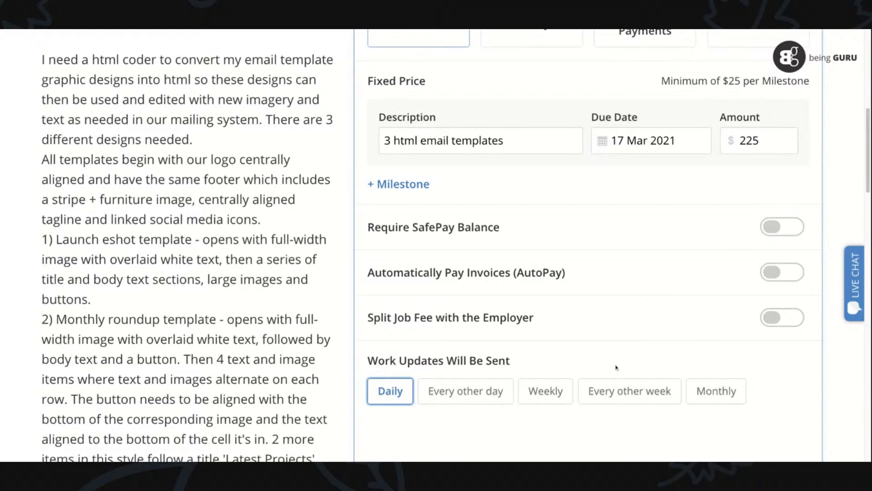
{"action": "scroll", "coordinate": [868, 191], "scroll_direction": "down", "scroll_amount": 4}
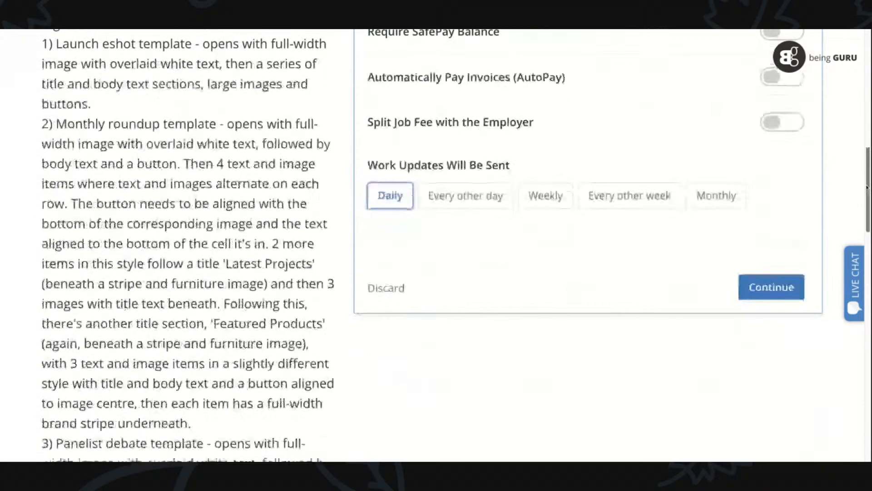
{"action": "left_click", "coordinate": [773, 290]}
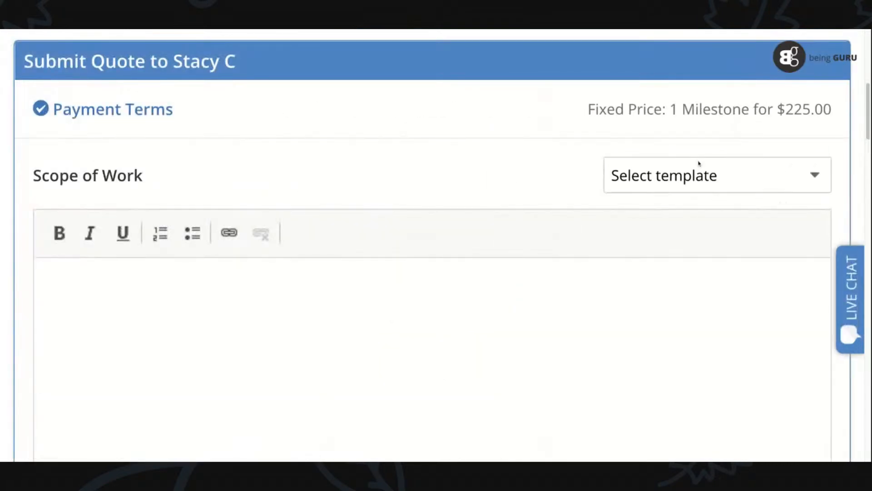
- Begin the Scope of Work text with a "Hello" greeting addressed to the client by first name
{"action": "left_click_drag", "start_coordinate": [870, 85], "coordinate": [869, 103]}
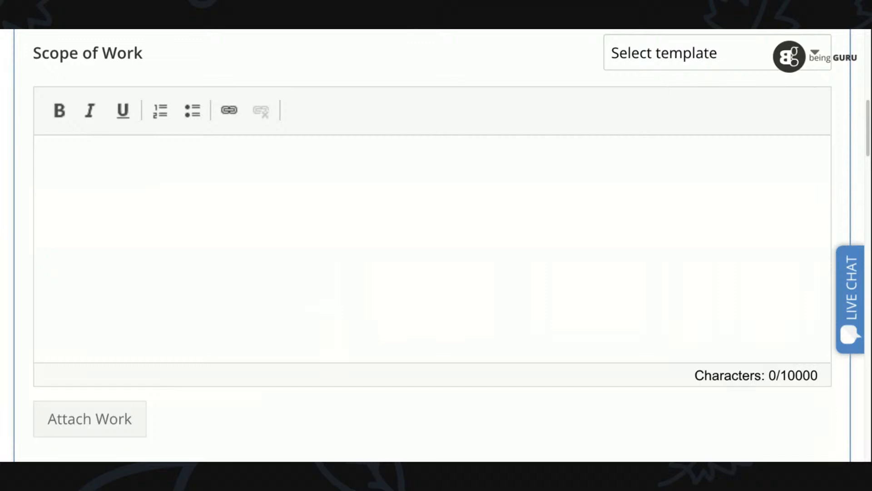
{"action": "left_click", "coordinate": [126, 194]}
{"action": "type", "text": "Hello Stacy,"}
{"action": "key", "text": "Return"}
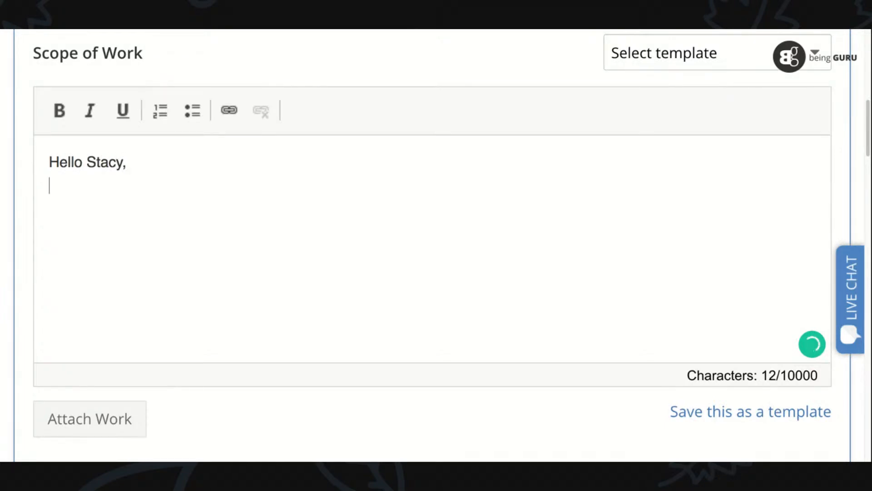
- Insert the heading "1- Greetings" on a new line above the greeting
{"action": "key", "text": "Up"}
{"action": "key", "text": "Return"}
{"action": "key", "text": "Up"}
{"action": "type", "text": "1- G"}
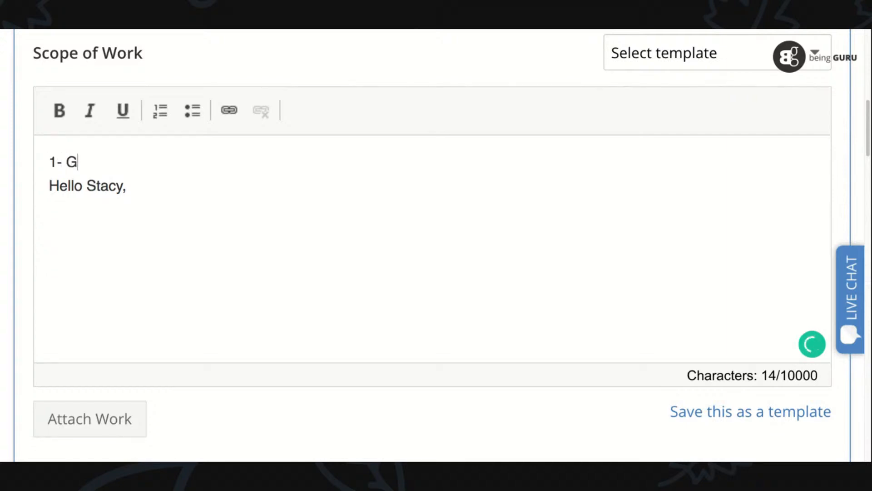
{"action": "type", "text": "reetings"}
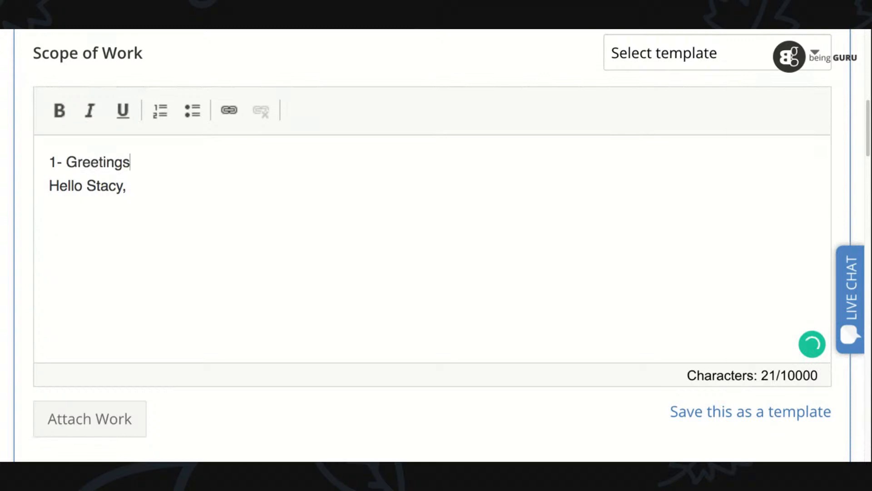
- Add the heading "2- Restating client's project" below the greeting, leaving a blank line between them
{"action": "key", "text": "Down"}
{"action": "key", "text": "Down"}
{"action": "type", "text": "20"}
{"action": "key", "text": "BackSpace"}
{"action": "type", "text": "-"}
{"action": "type", "text": "Restating client's project"}
{"action": "key", "text": "Return"}
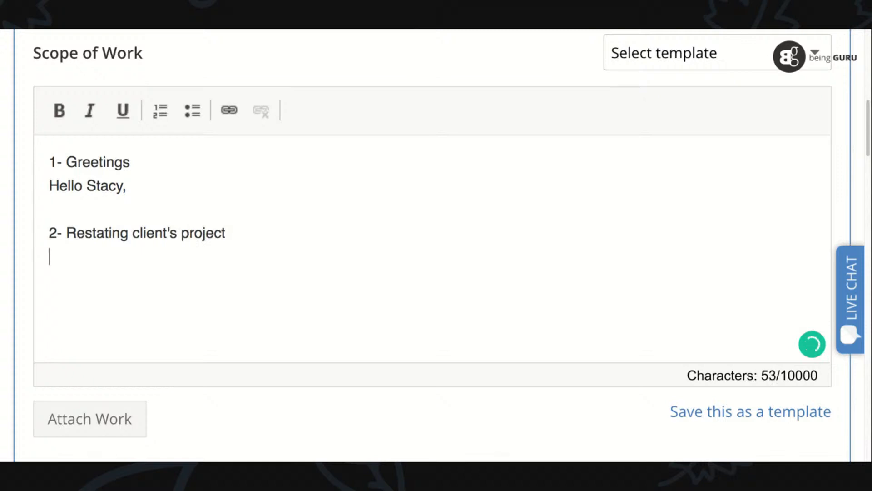
- Begin the restatement under the second heading with "I understand you have three email templates that need to"
{"action": "type", "text": "I understand you have three "}
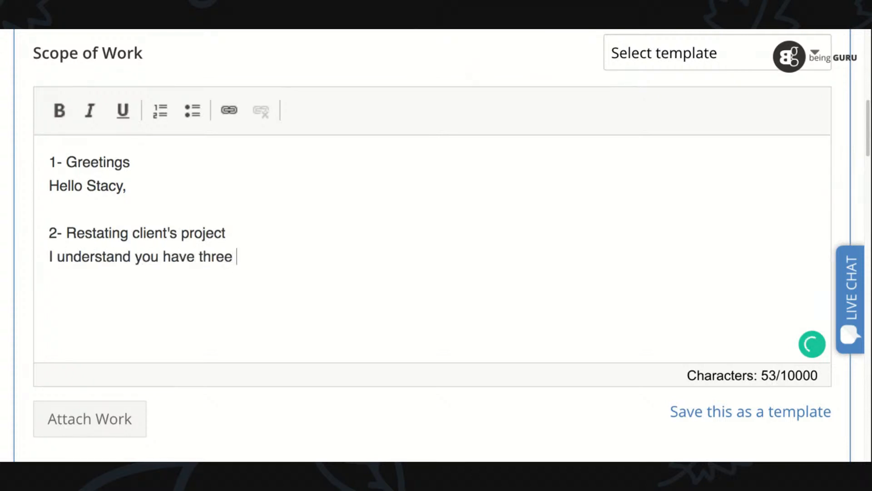
{"action": "type", "text": "email templates that need to"}
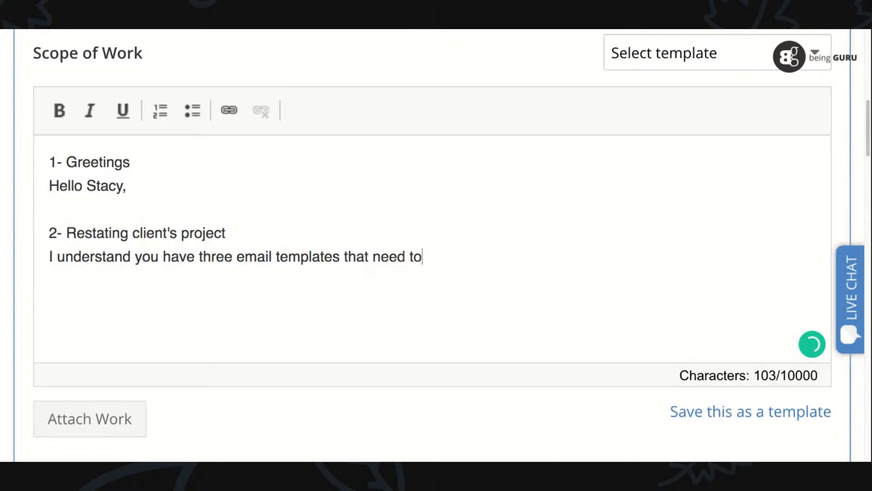
- Replace "that need to" in the restatement with "you want to convert effectively in HTML with all the requirements mentioned."
{"action": "key", "text": "BackSpace"}
{"action": "key", "text": "BackSpace"}
{"action": "key", "text": "BackSpace"}
{"action": "key", "text": "BackSpace"}
{"action": "key", "text": "BackSpace"}
{"action": "key", "text": "BackSpace"}
{"action": "key", "text": "BackSpace"}
{"action": "key", "text": "BackSpace"}
{"action": "key", "text": "BackSpace"}
{"action": "key", "text": "BackSpace"}
{"action": "key", "text": "BackSpace"}
{"action": "key", "text": "BackSpace"}
{"action": "type", "text": "you want to convert effectively in html with all "}
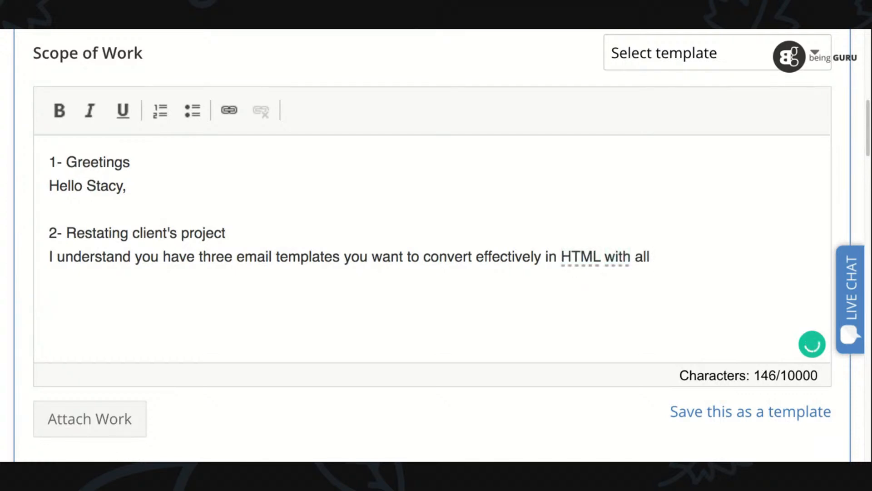
{"action": "type", "text": "the requirements mentioned. "}
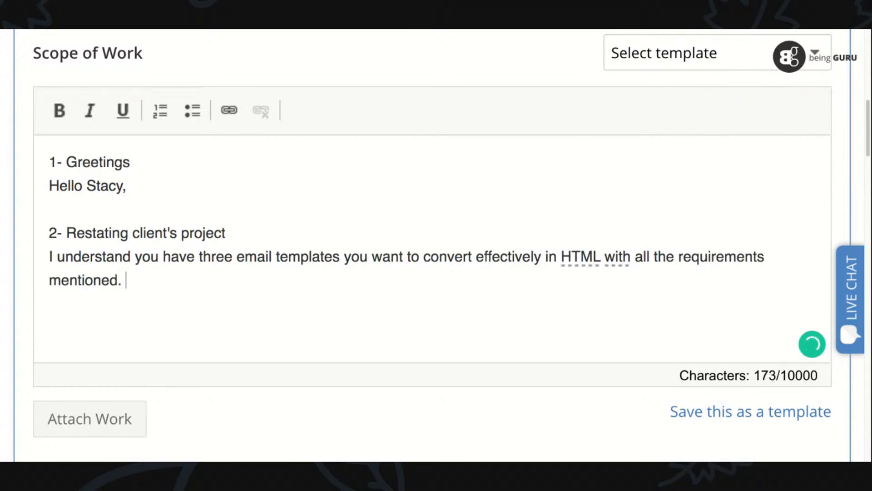
{"action": "type", "text": "As a web de"}
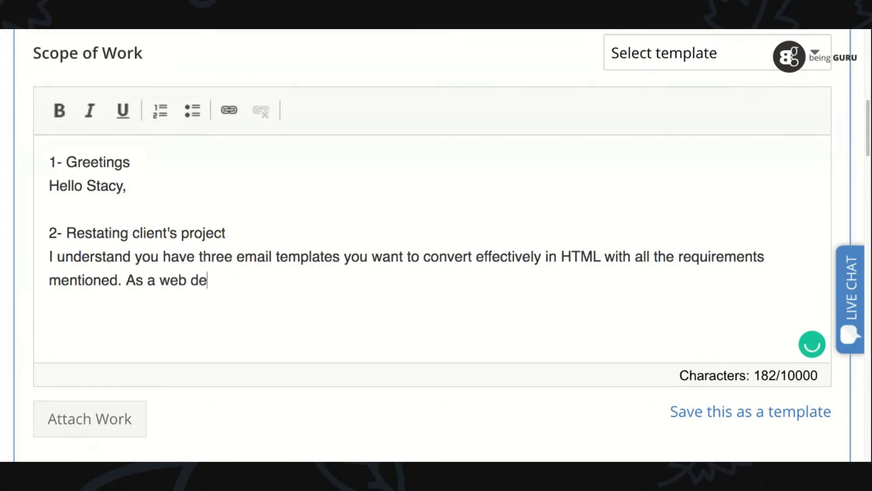
{"action": "type", "text": "signer/web"}
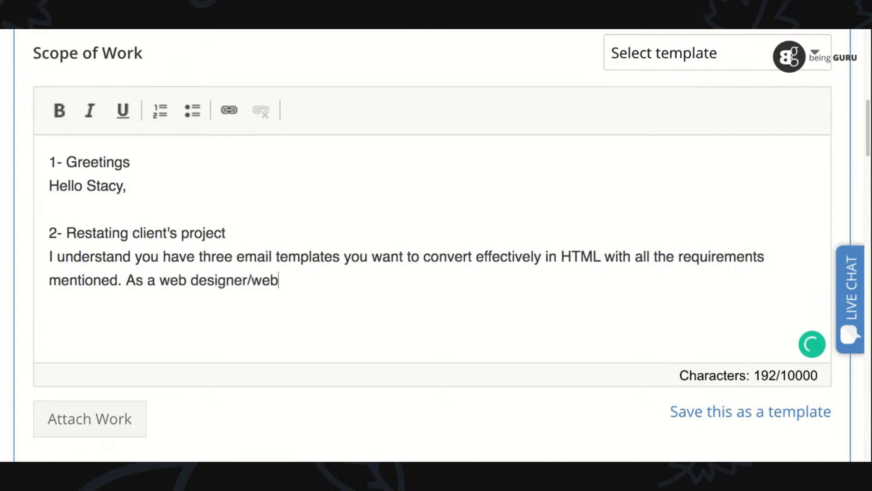
{"action": "type", "text": " developer"}
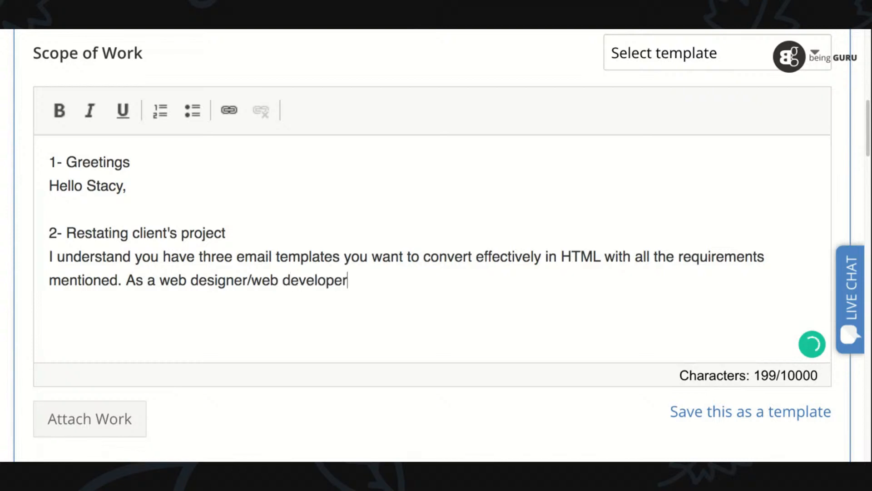
{"action": "type", "text": " with h"}
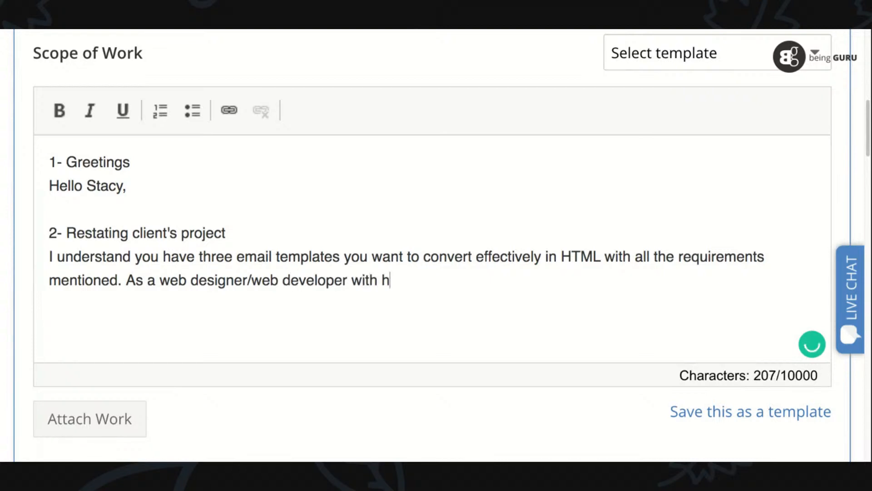
{"action": "type", "text": "uge experience"}
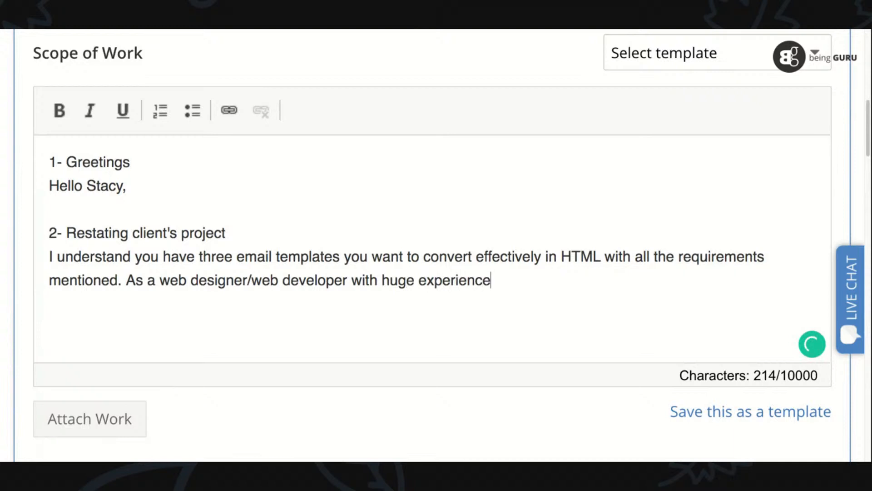
{"action": "type", "text": " of ex"}
- Add a sentence beginning "As a web designer/web developer with huge experience of working with" after the restatement
{"action": "key", "text": "BackSpace"}
{"action": "key", "text": "BackSpace"}
{"action": "type", "text": "working with y"}
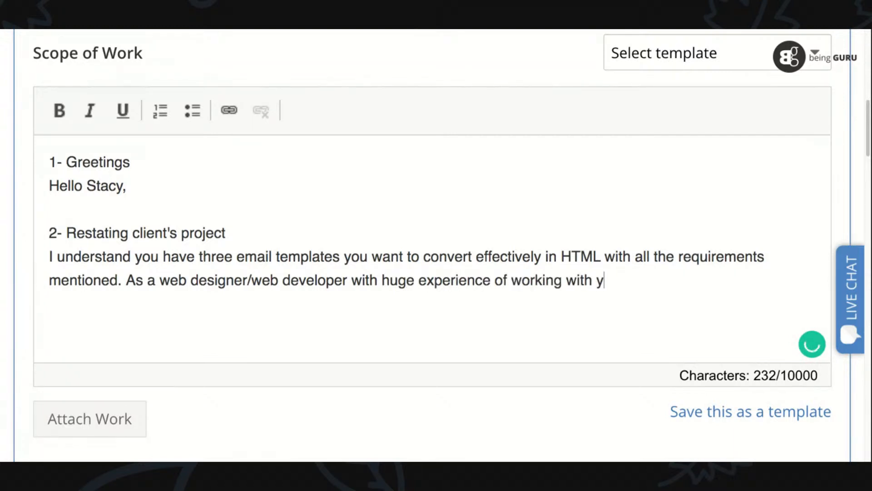
- Name the email platforms "mailchimp.com, contactcontact.com" after "working with"
{"action": "key", "text": "BackSpace"}
{"action": "key", "text": "BackSpace"}
{"action": "type", "text": "mailchip.com"}
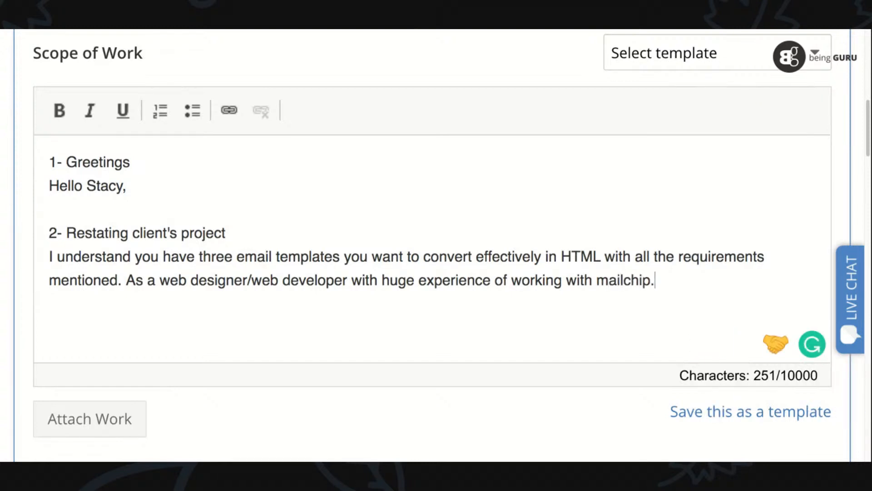
{"action": "key", "text": "BackSpace"}
{"action": "key", "text": "BackSpace"}
{"action": "key", "text": "BackSpace"}
{"action": "key", "text": "BackSpace"}
{"action": "key", "text": "BackSpace"}
{"action": "key", "text": "BackSpace"}
{"action": "type", "text": "imp"}
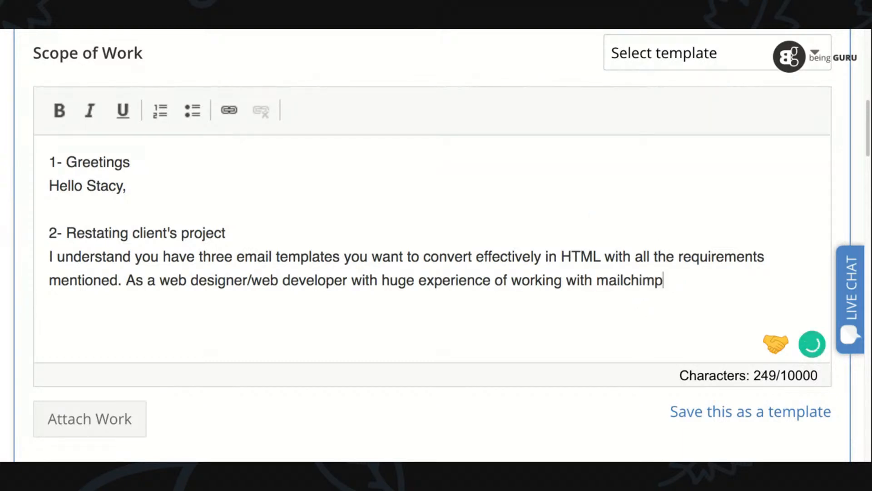
{"action": "type", "text": ".com, "}
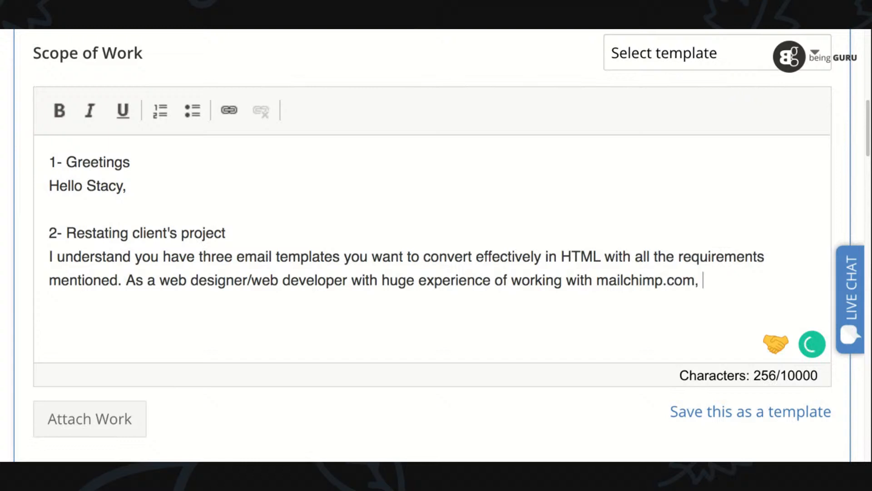
{"action": "type", "text": "contactcontavc"}
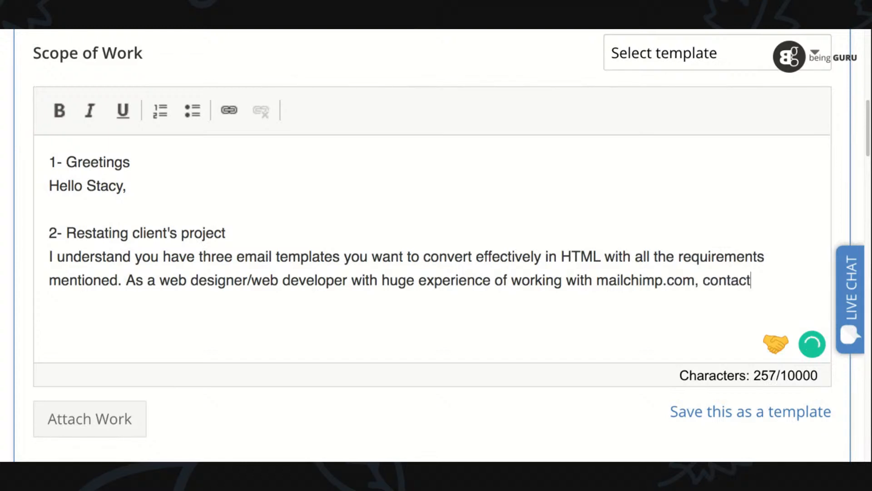
{"action": "key", "text": "BackSpace"}
{"action": "key", "text": "BackSpace"}
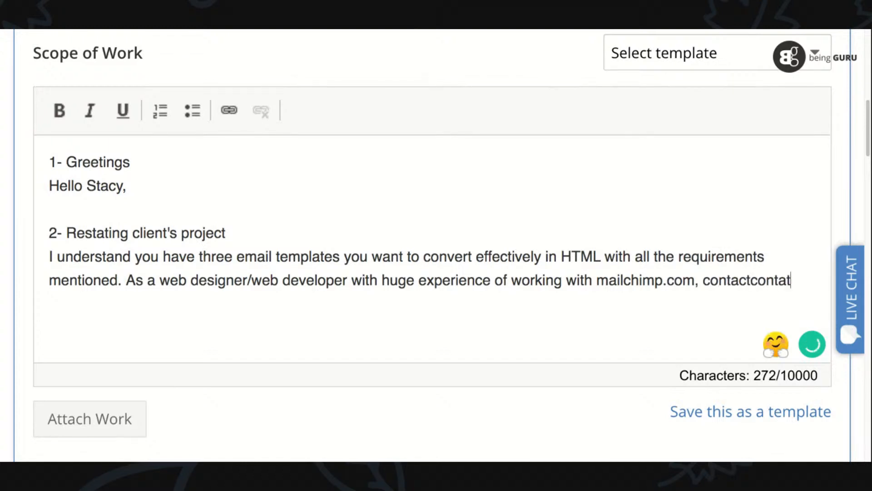
{"action": "type", "text": "ct.com, I can"}
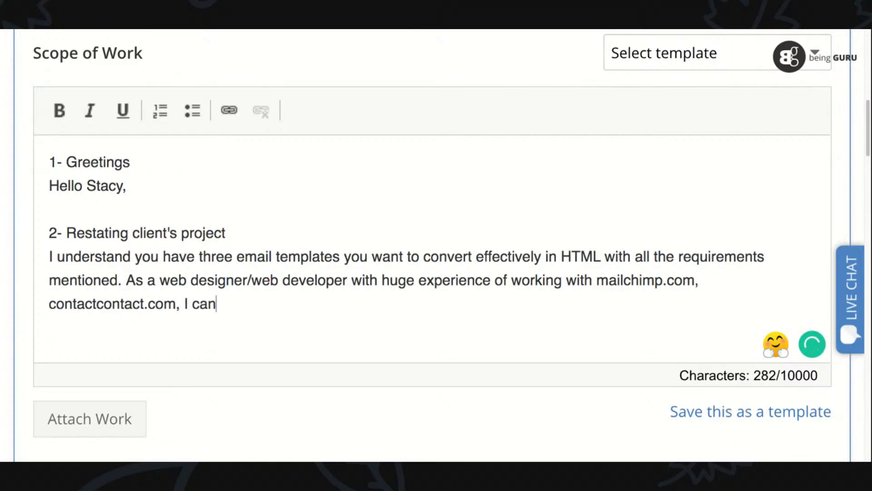
{"action": "type", "text": " covert al"}
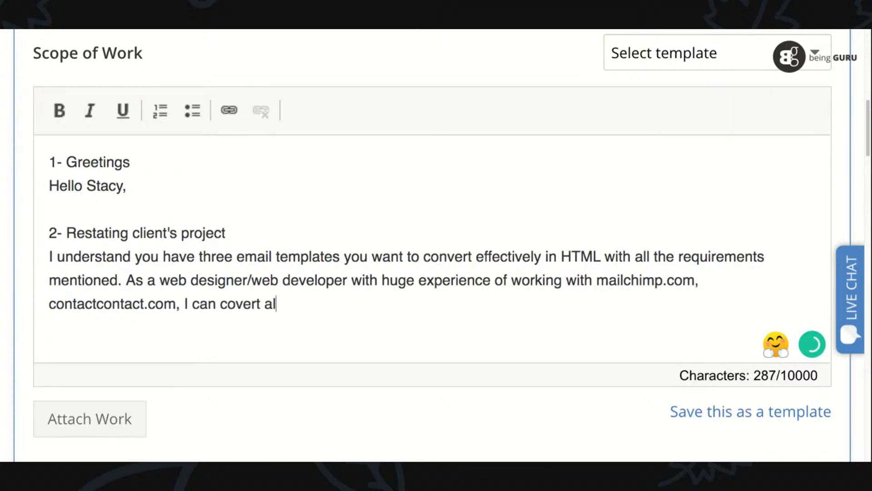
{"action": "type", "text": "l templates in html"}
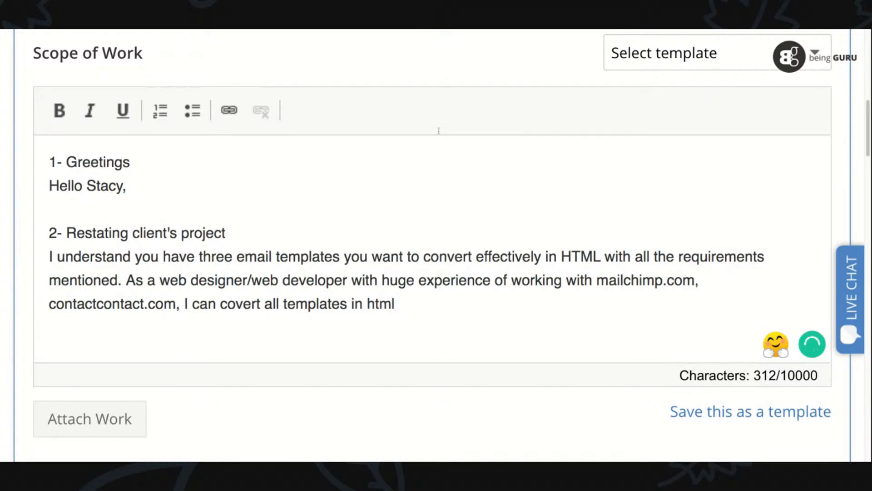
- Cut the whole "As a web designer/web developer" sentence from the project restatement section
{"action": "left_click_drag", "start_coordinate": [257, 303], "coordinate": [127, 278]}
{"action": "key", "text": "shift+End"}
{"action": "key", "text": "ctrl+c"}
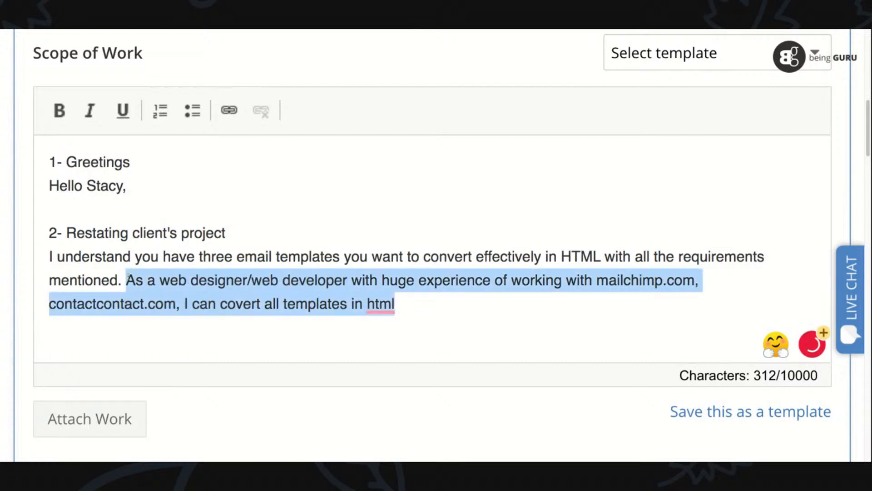
{"action": "key", "text": "BackSpace"}
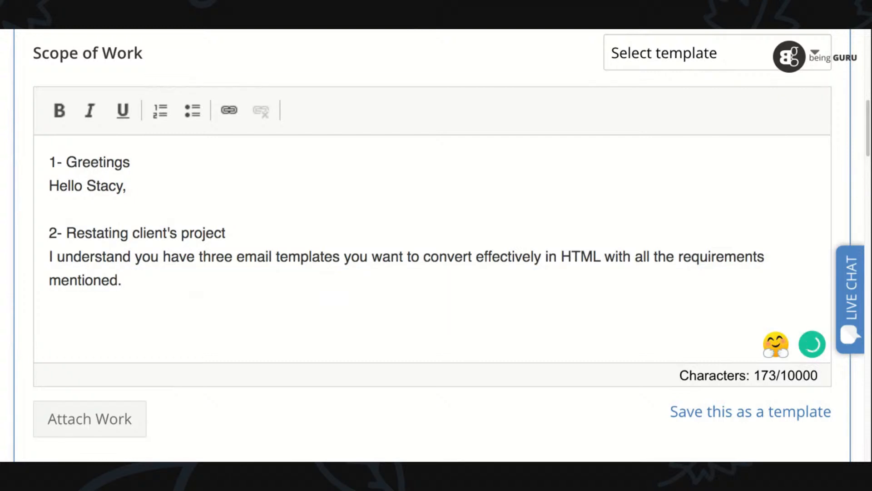
- Add the heading "3- Introduce yourself" after a blank line and paste the cut experience sentence beneath it
{"action": "key", "text": "Return"}
{"action": "key", "text": "Return"}
{"action": "type", "text": "3- Intr"}
{"action": "type", "text": "oduce yourself"}
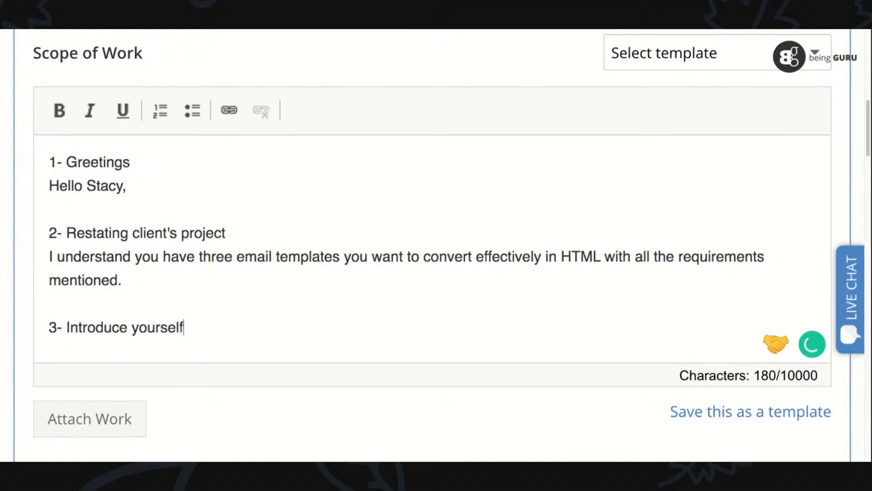
{"action": "key", "text": "Return"}
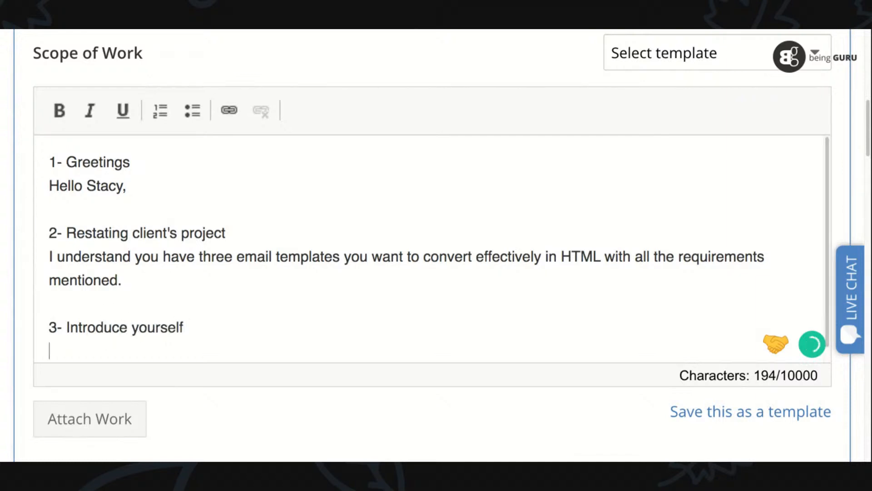
{"action": "key", "text": "ctrl+v"}
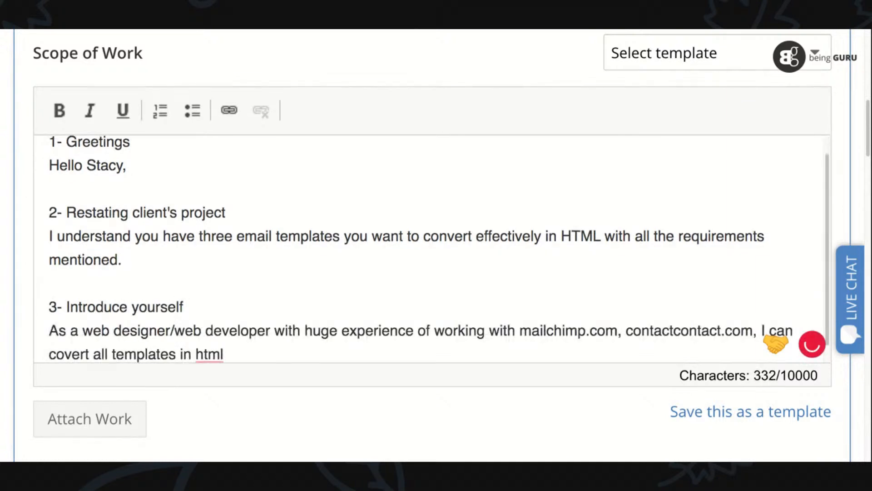
- Replace the word "huge" in the introduction with "5 years"
{"action": "left_click", "coordinate": [338, 330]}
{"action": "key", "text": "shift+Left"}
{"action": "key", "text": "shift+Left"}
{"action": "key", "text": "shift+Left"}
{"action": "key", "text": "shift+Left"}
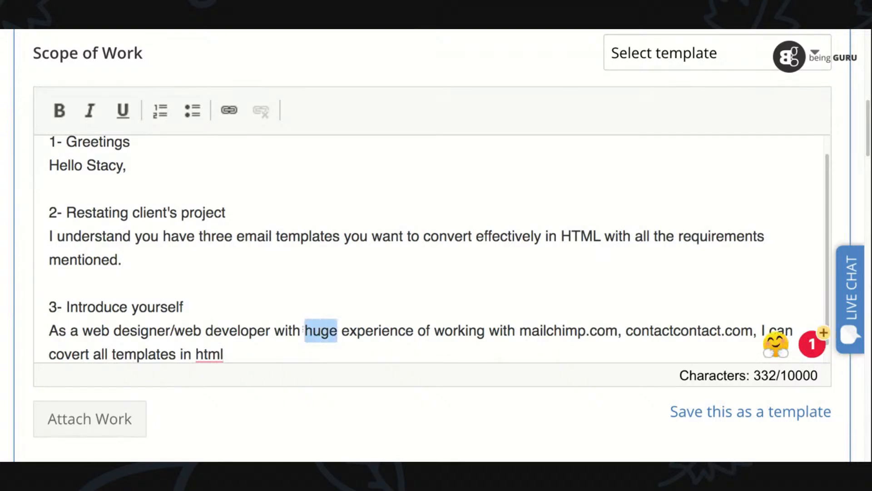
{"action": "type", "text": "5 years"}
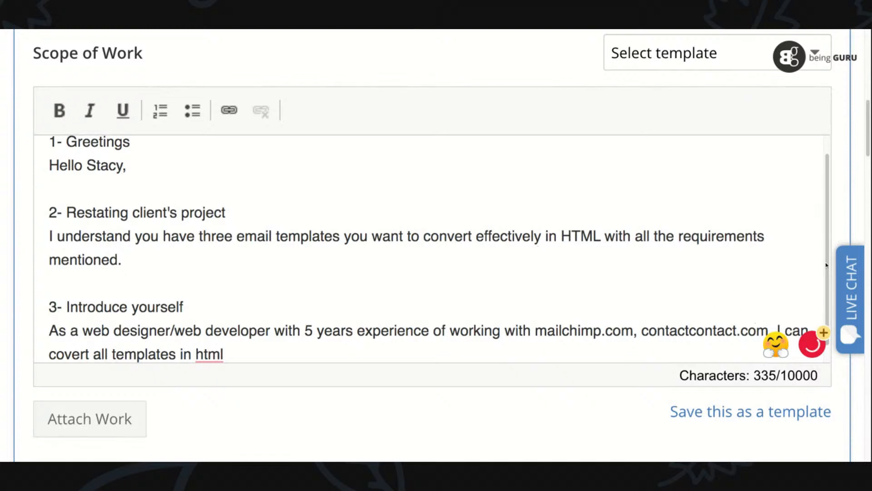
- Correct "html" to "HTML" in the introduction and continue the sentence with "that can be easily adjusted"
{"action": "scroll", "coordinate": [828, 296], "scroll_direction": "down", "scroll_amount": 1}
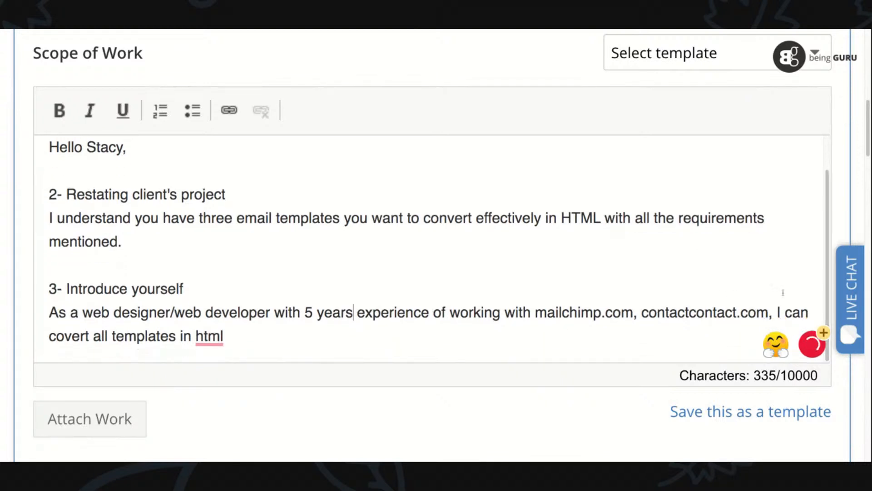
{"action": "mouse_move", "coordinate": [209, 339]}
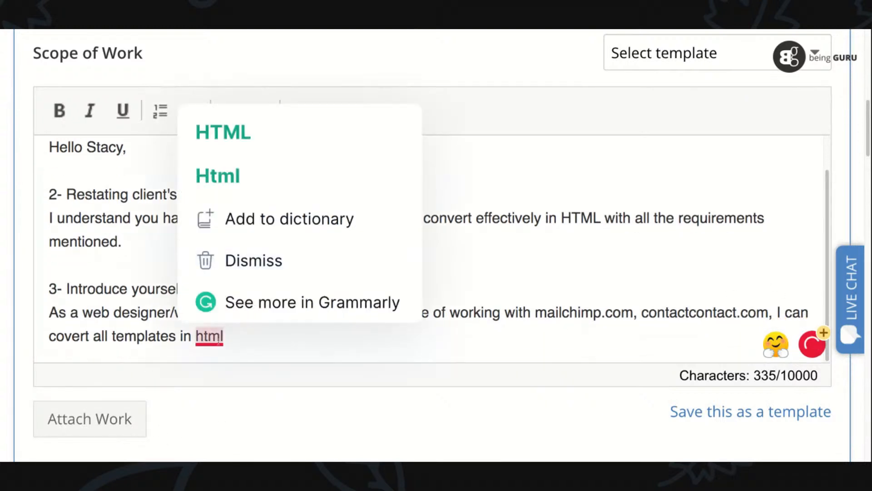
{"action": "left_click", "coordinate": [224, 136]}
{"action": "type", "text": "that can"}
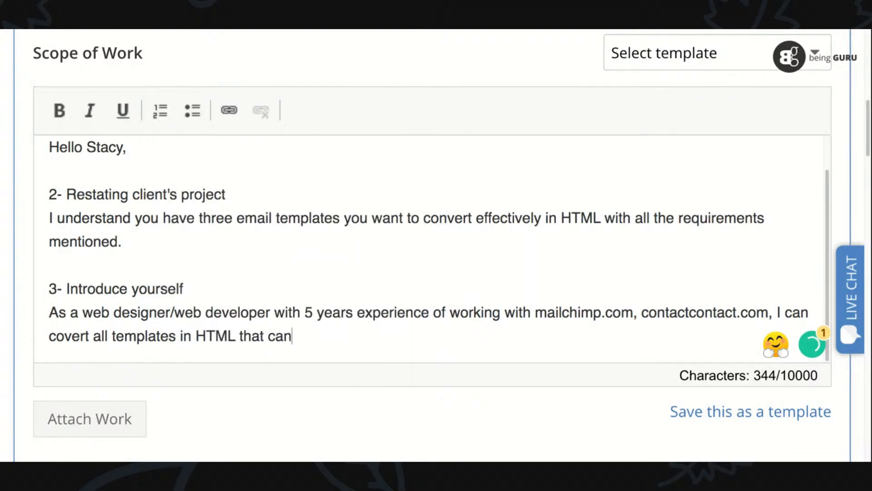
{"action": "type", "text": " be easi"}
{"action": "key", "text": "BackSpace"}
{"action": "key", "text": "BackSpace"}
{"action": "type", "text": "asily adjusted "}
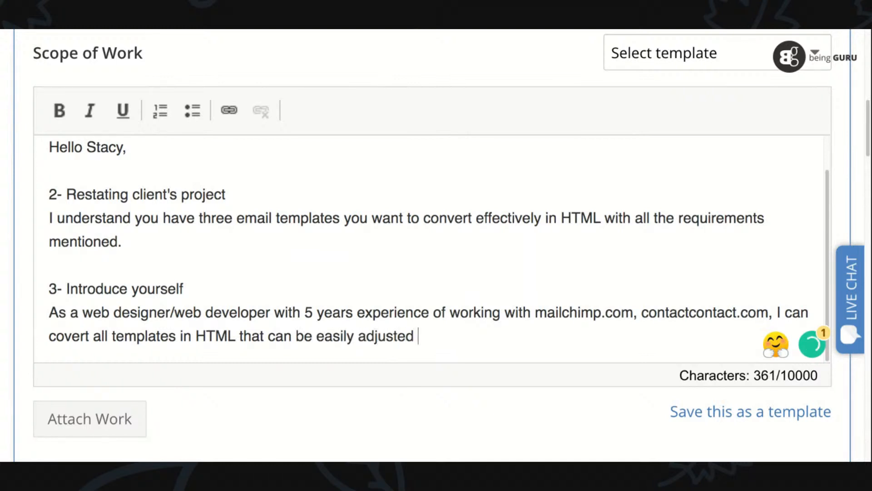
{"action": "type", "text": "in ea"}
- Extend the introduction sentence with "in any email blaster"
{"action": "key", "text": "BackSpace"}
{"action": "key", "text": "BackSpace"}
{"action": "type", "text": "anu"}
{"action": "key", "text": "BackSpace"}
{"action": "type", "text": "y emai"}
{"action": "key", "text": "BackSpace"}
{"action": "type", "text": "il blaster"}
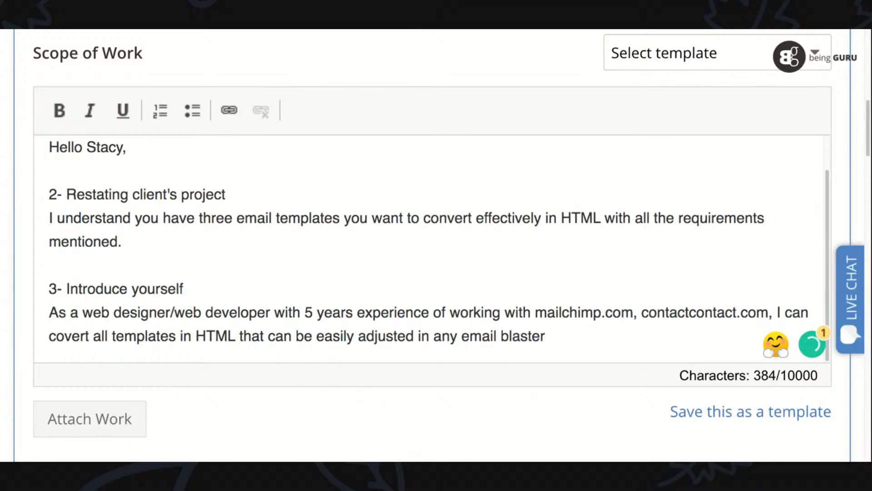
{"action": "type", "text": " and will also land in Inbox instead of gitt"}
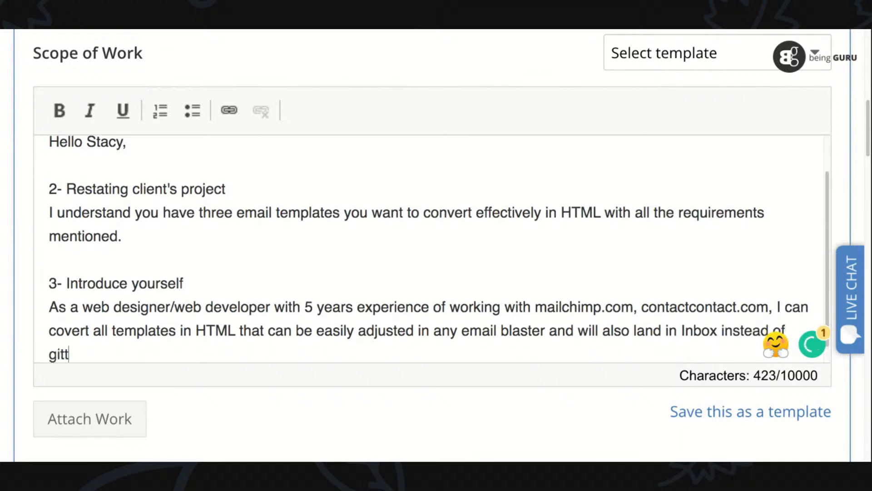
{"action": "type", "text": "inh the SPAM/Promotuon"}
- Finish the introduction sentence with "SPAM/Promotion section of email."
{"action": "key", "text": "BackSpace"}
{"action": "key", "text": "BackSpace"}
{"action": "key", "text": "BackSpace"}
{"action": "type", "text": "ion section of email. "}
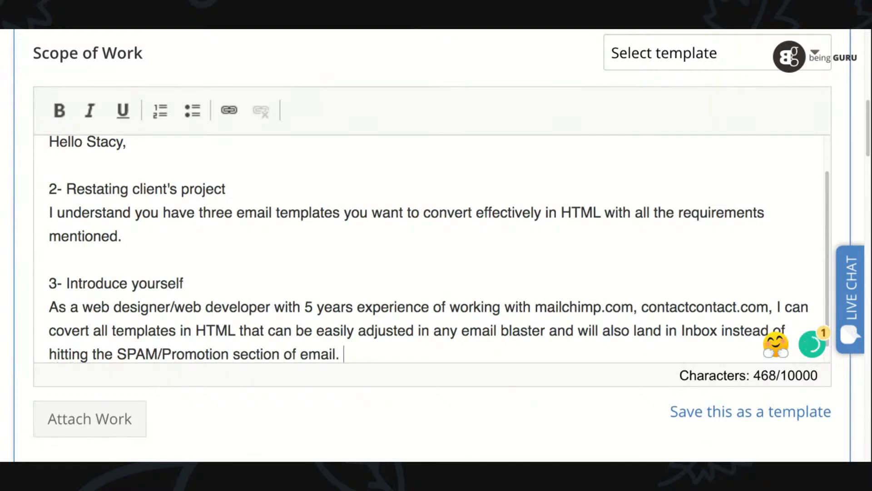
{"action": "type", "text": "This "}
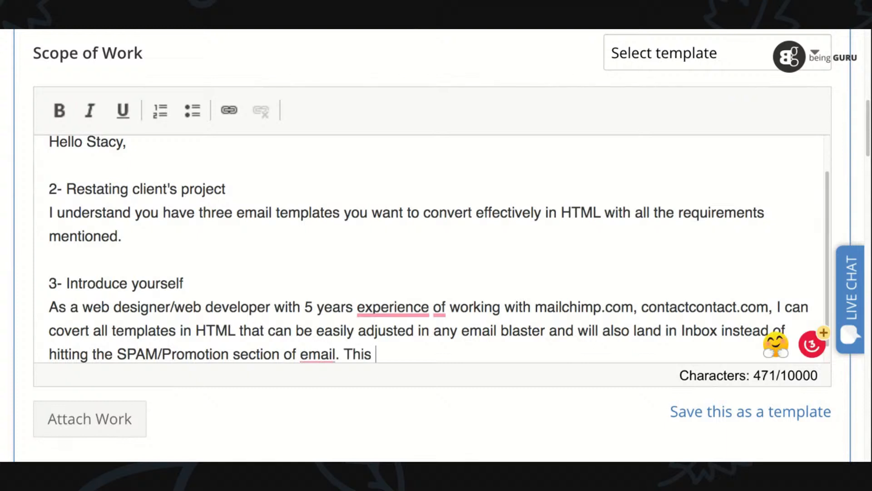
{"action": "type", "text": "jh"}
{"action": "key", "text": "BackSpace"}
{"action": "key", "text": "BackSpace"}
{"action": "key", "text": "BackSpace"}
{"action": "key", "text": "BackSpace"}
{"action": "key", "text": "BackSpace"}
{"action": "key", "text": "BackSpace"}
{"action": "key", "text": "BackSpace"}
{"action": "type", "text": "Tje"}
{"action": "key", "text": "BackSpace"}
{"action": "key", "text": "BackSpace"}
{"action": "key", "text": "BackSpace"}
- Start a new line below the introduction and apply the suggested preposition corrections so it reads "5 years of experience working with"
{"action": "key", "text": "Return"}
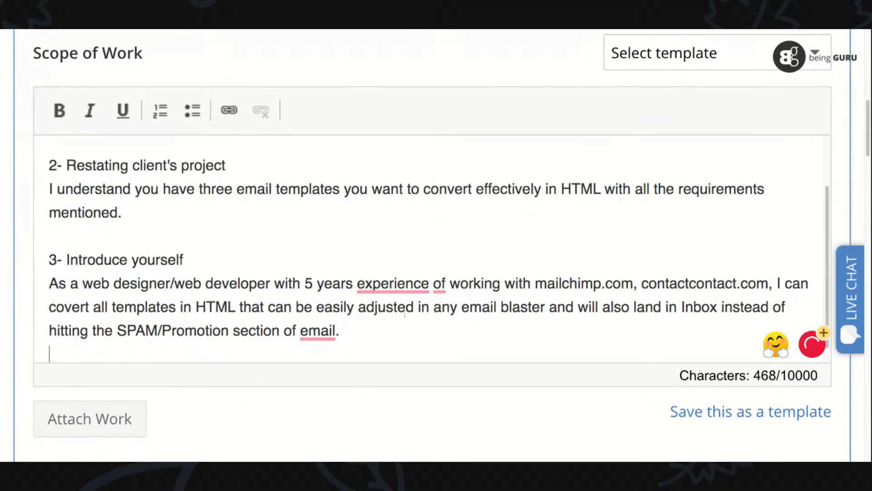
{"action": "mouse_move", "coordinate": [393, 286]}
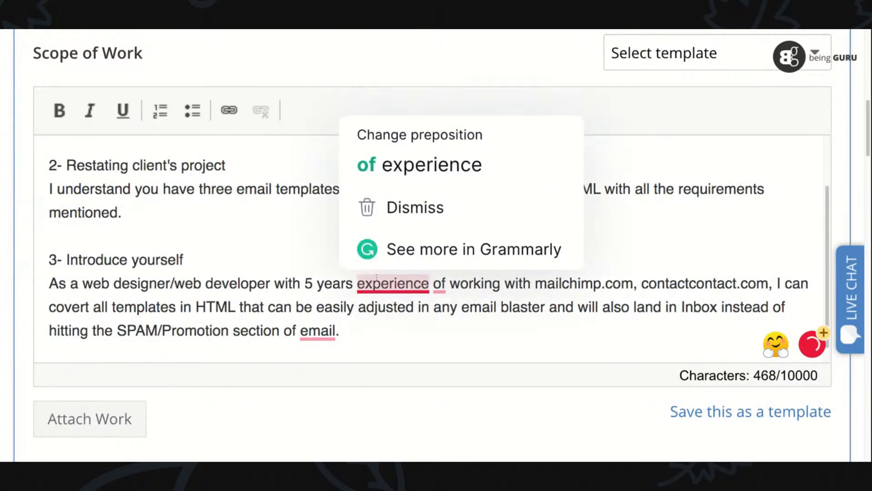
{"action": "left_click", "coordinate": [399, 176]}
{"action": "mouse_move", "coordinate": [456, 282]}
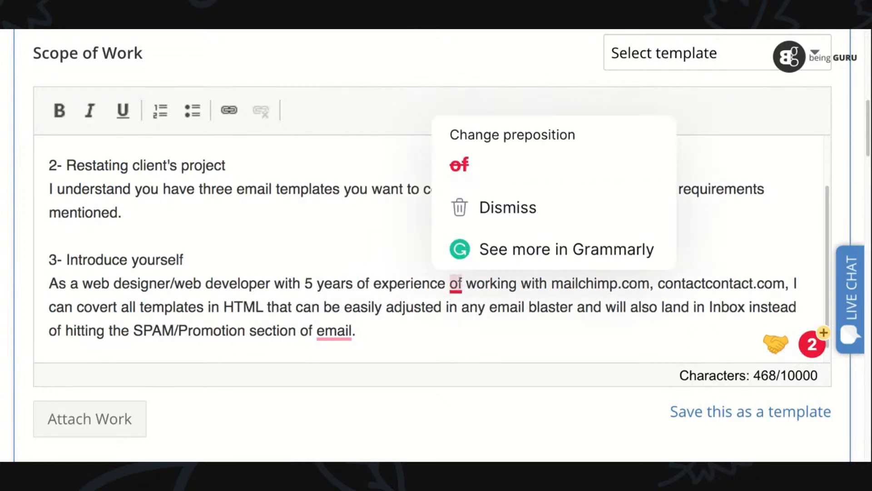
{"action": "left_click", "coordinate": [460, 164]}
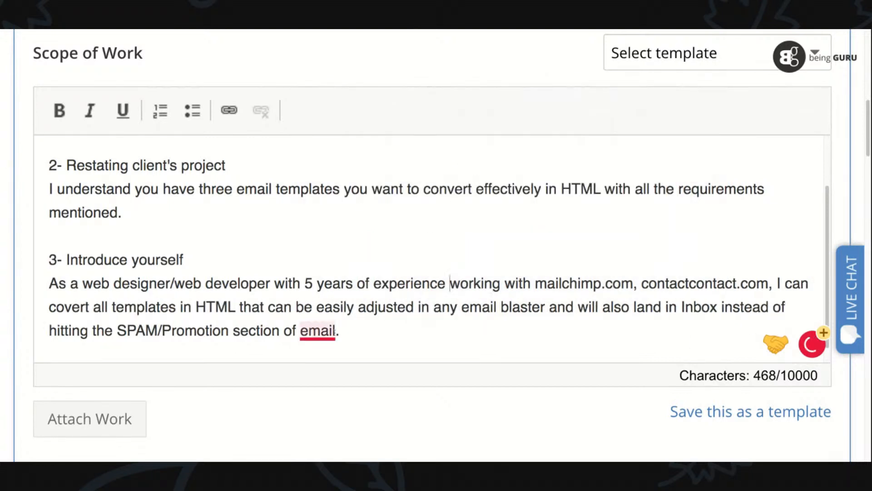
- Accept the suggested article so the introduction ends with "of the email.", and add the heading "4- Portfolio" after a blank line
{"action": "mouse_move", "coordinate": [335, 330]}
{"action": "left_click", "coordinate": [341, 209]}
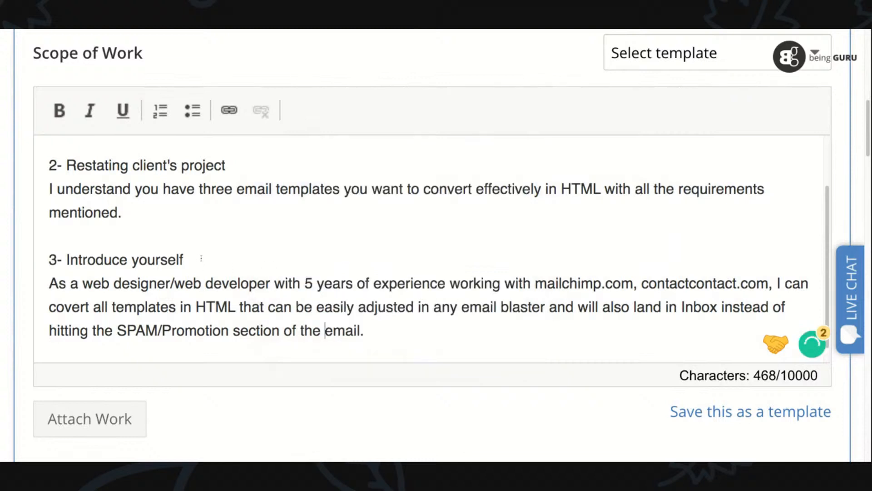
{"action": "left_click", "coordinate": [386, 333]}
{"action": "key", "text": "Return"}
{"action": "key", "text": "Return"}
{"action": "type", "text": "4- Portfolio"}
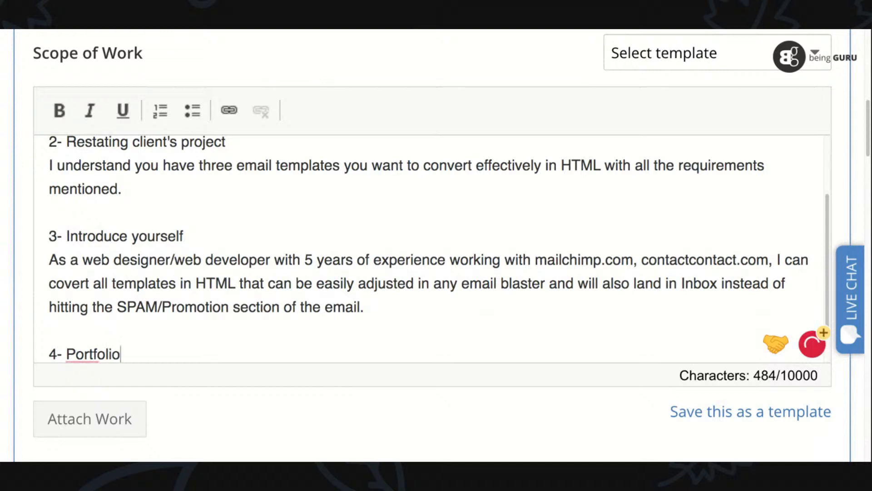
- Start the sentence below the Portfolio heading with "You can see my"
{"action": "key", "text": "Return"}
{"action": "type", "text": "You camn"}
{"action": "key", "text": "BackSpace"}
{"action": "key", "text": "BackSpace"}
{"action": "type", "text": "n see my port"}
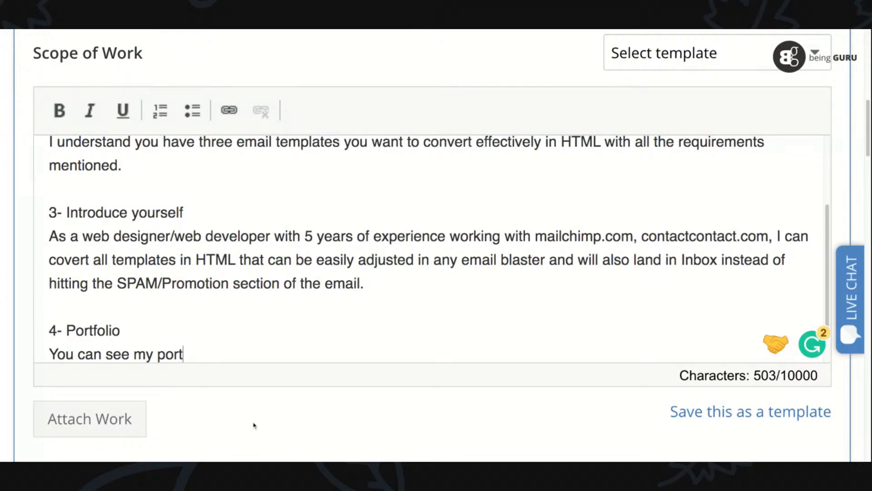
{"action": "key", "text": "BackSpace"}
{"action": "key", "text": "BackSpace"}
{"action": "key", "text": "BackSpace"}
{"action": "key", "text": "BackSpace"}
{"action": "type", "text": "ht"}
{"action": "key", "text": "BackSpace"}
{"action": "key", "text": "BackSpace"}
{"action": "type", "text": "email templa"}
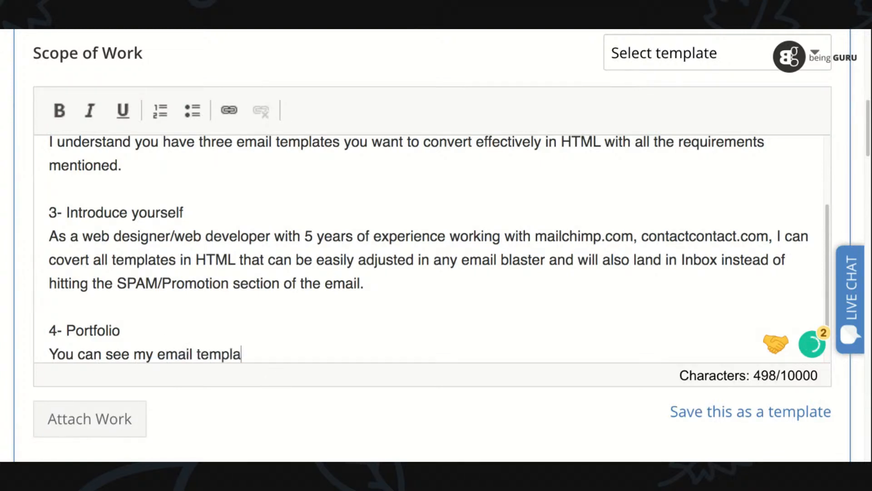
{"action": "type", "text": "tes portfolio at"}
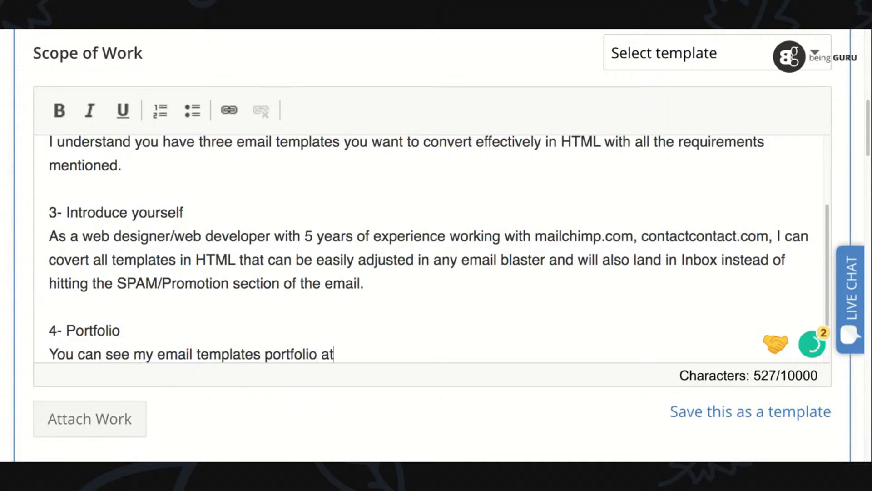
{"action": "type", "text": "https://www.infomist.com/portfolio-newsletter-design/"}
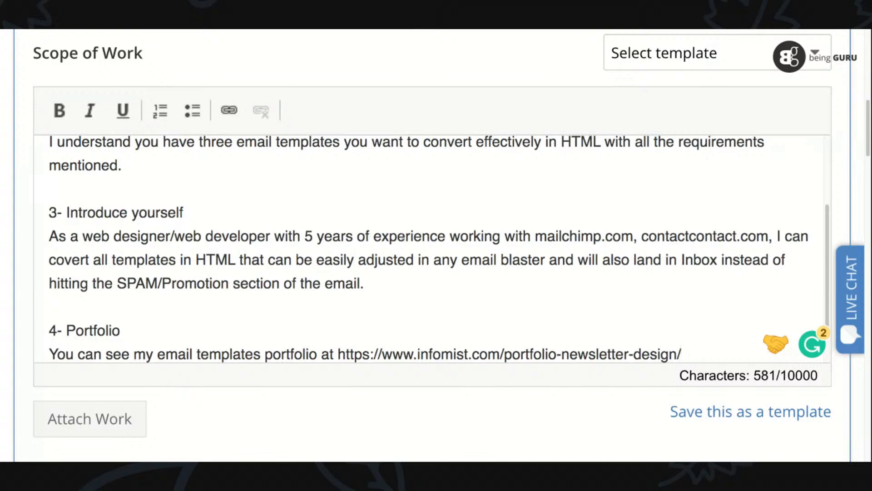
- Add the heading "5- Free offer:" after a blank line below the portfolio link and start a new line under it
{"action": "scroll", "coordinate": [750, 239], "scroll_direction": "down", "scroll_amount": 2}
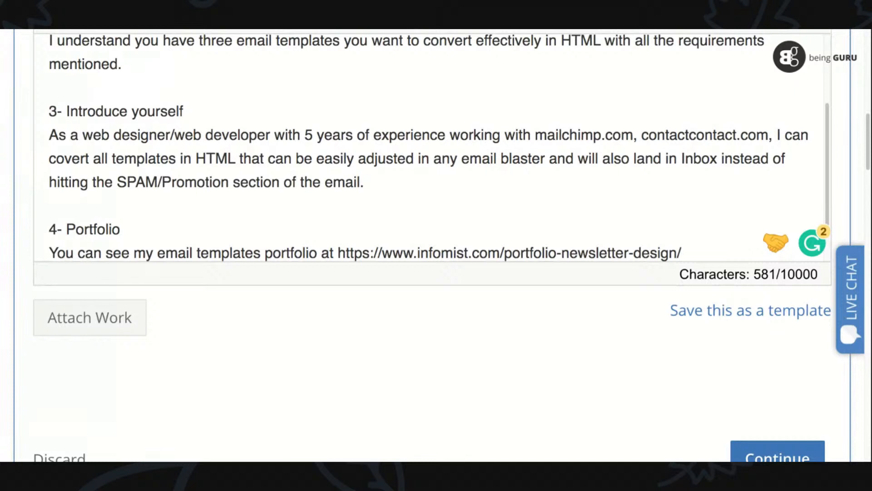
{"action": "key", "text": "Return"}
{"action": "key", "text": "Return"}
{"action": "type", "text": "40"}
{"action": "key", "text": "BackSpace"}
{"action": "key", "text": "BackSpace"}
{"action": "type", "text": "4"}
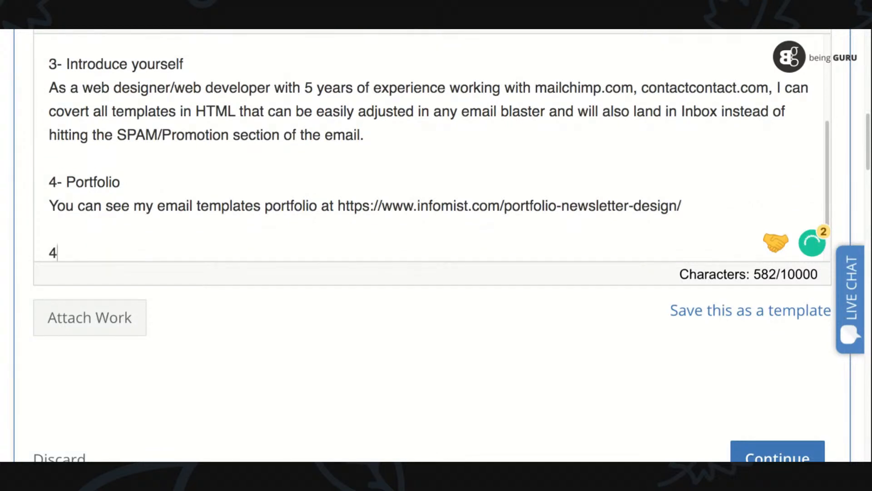
{"action": "key", "text": "Return"}
{"action": "type", "text": "5"}
{"action": "key", "text": "BackSpace"}
{"action": "key", "text": "BackSpace"}
{"action": "key", "text": "BackSpace"}
{"action": "type", "text": "5- "}
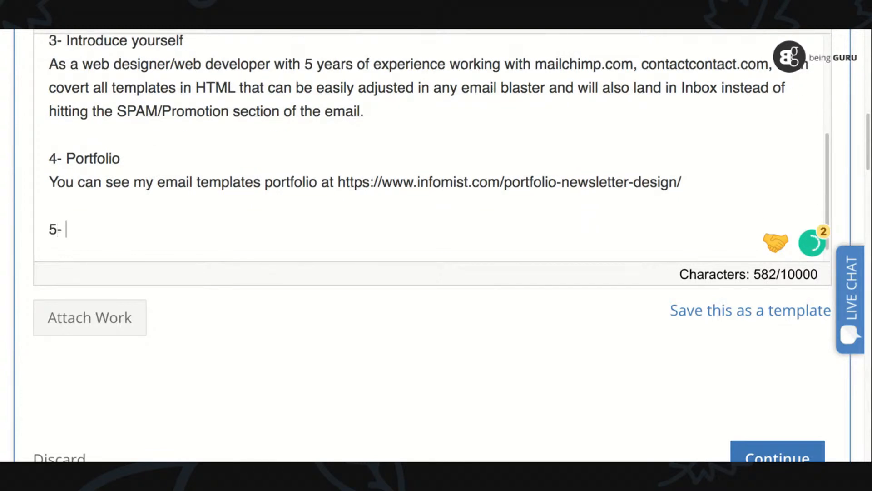
{"action": "type", "text": "Free offer:"}
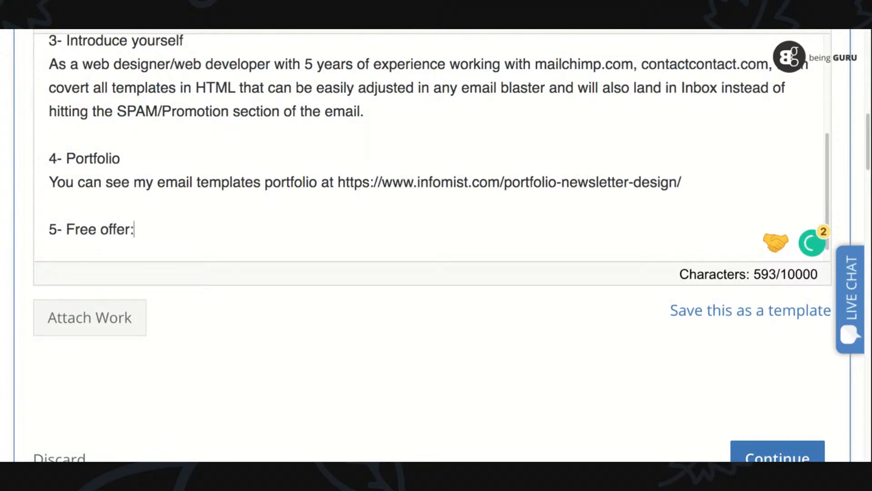
{"action": "key", "text": "Return"}
{"action": "type", "text": "I am willing t"}
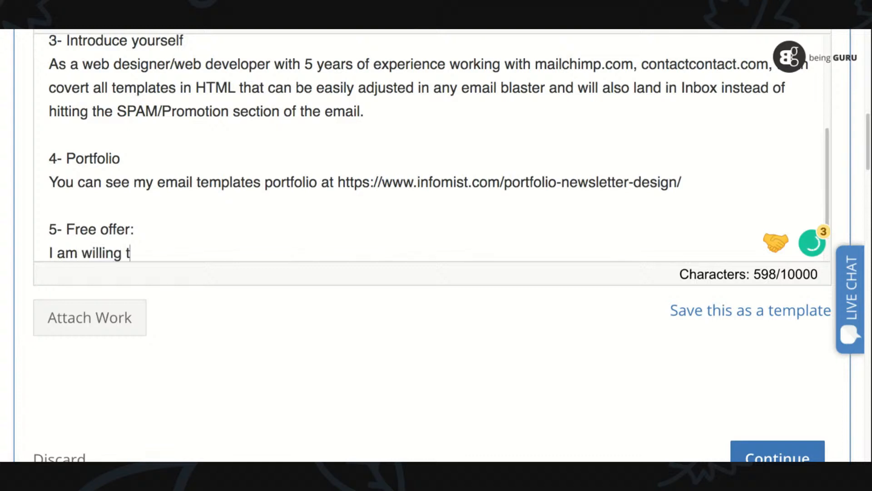
{"action": "type", "text": "o convert"}
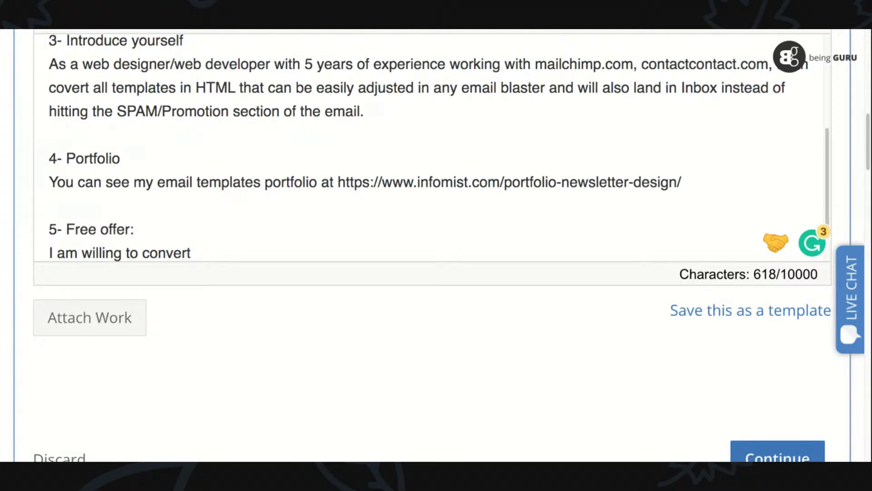
{"action": "key", "text": "shift+Home"}
{"action": "key", "text": "BackSpace"}
{"action": "key", "text": "BackSpace"}
- Below the Free offer heading, write "I do not take any upfront money." and begin the next sentence with "If you"
{"action": "type", "text": "I do"}
{"action": "key", "text": "BackSpace"}
{"action": "key", "text": "BackSpace"}
{"action": "key", "text": "BackSpace"}
{"action": "key", "text": "BackSpace"}
{"action": "key", "text": "BackSpace"}
{"action": "key", "text": "Return"}
{"action": "type", "text": "K"}
{"action": "key", "text": "BackSpace"}
{"action": "type", "text": "I do n"}
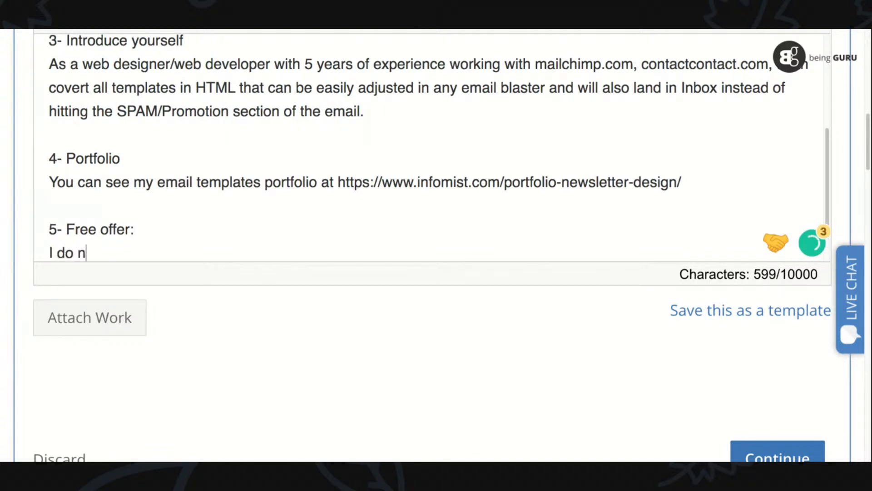
{"action": "type", "text": "ot take any upfront "}
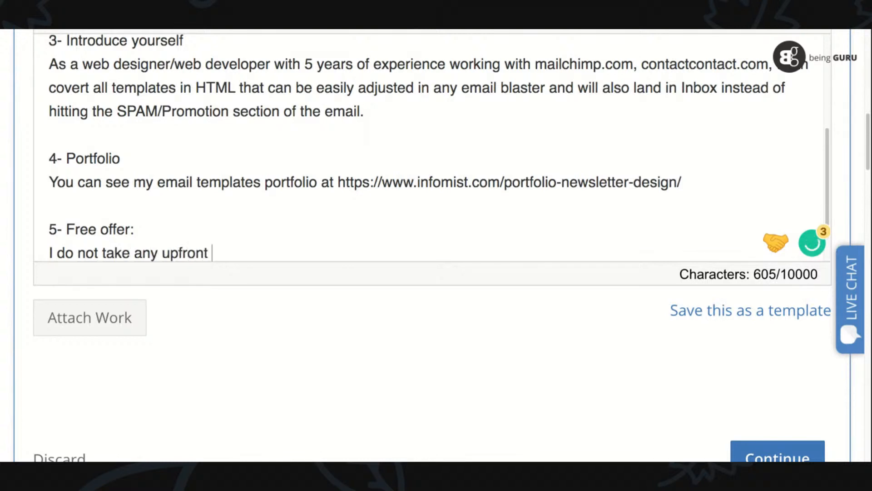
{"action": "type", "text": "money. If you li"}
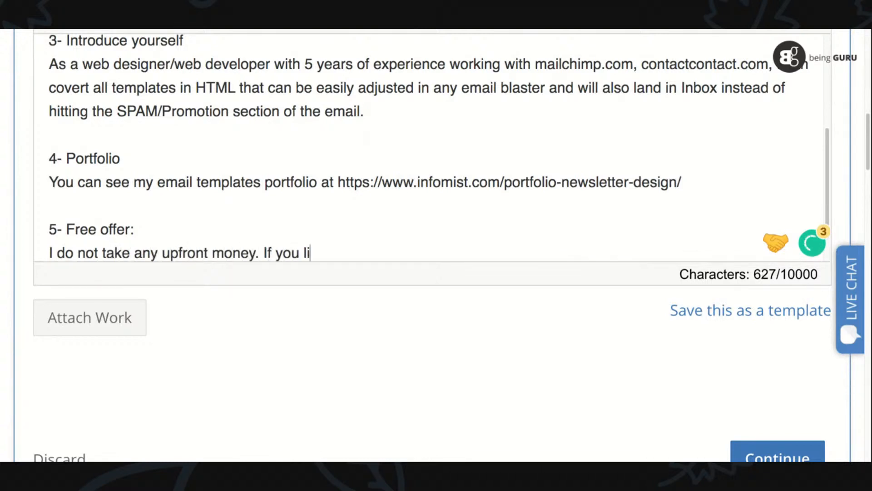
{"action": "type", "text": "ke my word and happy"}
- Continue the conditional sentence in the free offer so it reads "If you like my work and you are happy"
{"action": "key", "text": "BackSpace"}
{"action": "key", "text": "BackSpace"}
{"action": "key", "text": "BackSpace"}
{"action": "key", "text": "BackSpace"}
{"action": "key", "text": "BackSpace"}
{"action": "type", "text": "a"}
{"action": "key", "text": "BackSpace"}
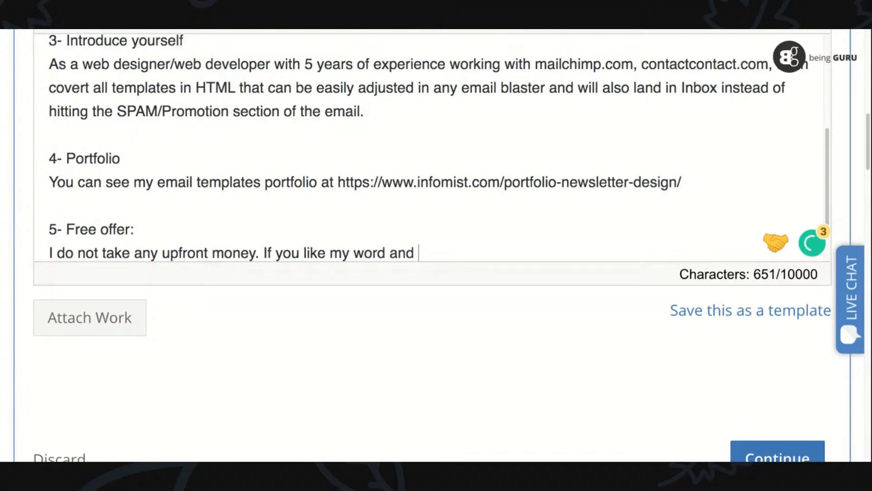
{"action": "type", "text": "you are happy"}
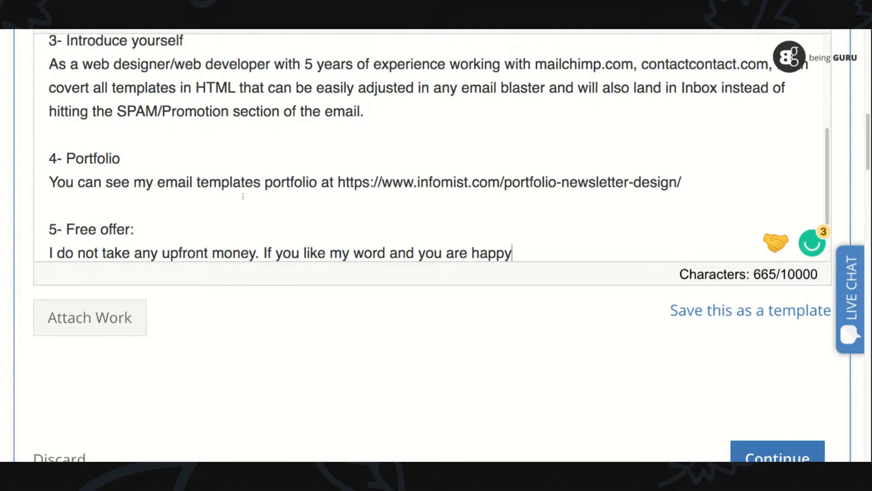
{"action": "left_click", "coordinate": [387, 251]}
{"action": "key", "text": "shift+Left"}
{"action": "type", "text": "k"}
- Finish the free offer's conditional sentence with "with final result, only then you release money from ESCROW account."
{"action": "left_click", "coordinate": [557, 254]}
{"action": "type", "text": "with fin"}
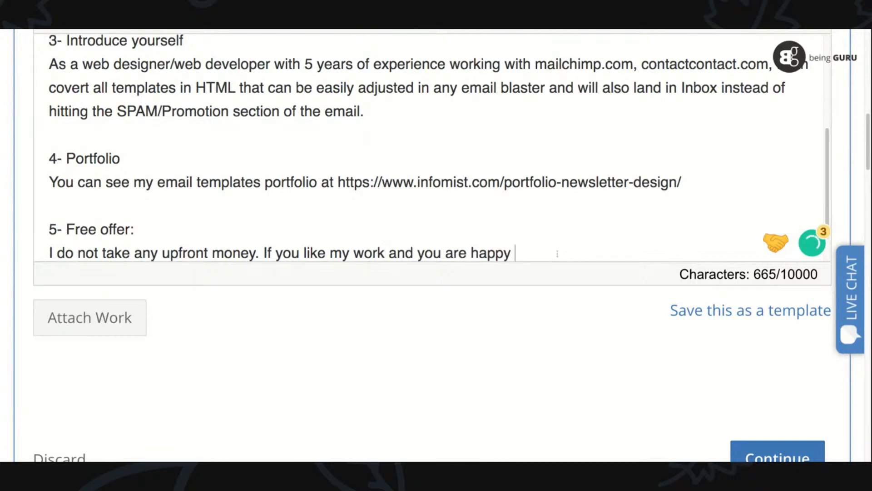
{"action": "type", "text": "al r"}
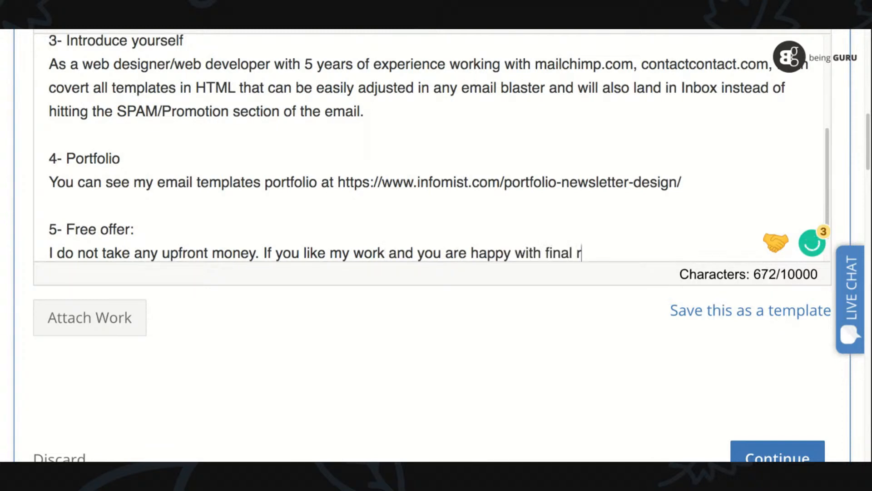
{"action": "type", "text": "esult, only "}
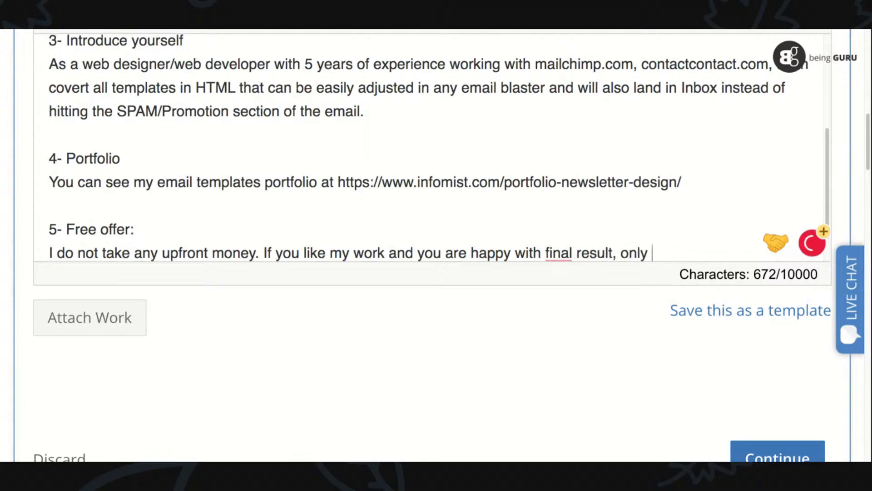
{"action": "type", "text": "then you releas"}
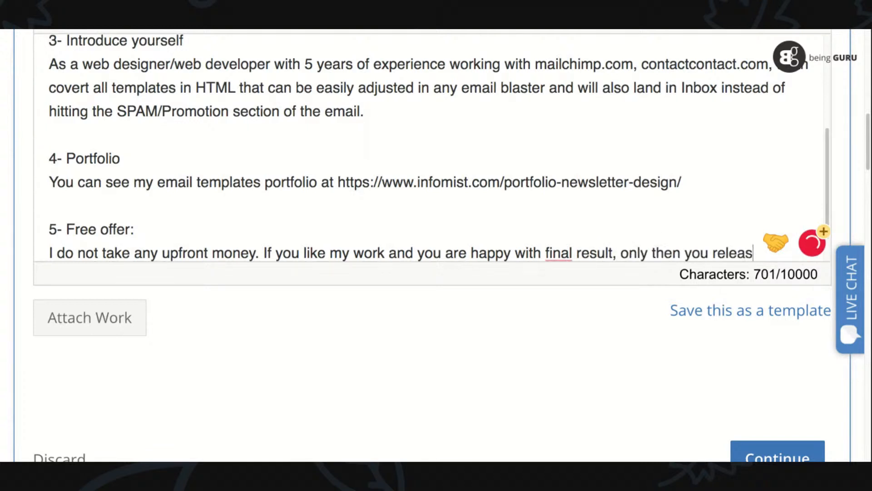
{"action": "type", "text": "e money from ES"}
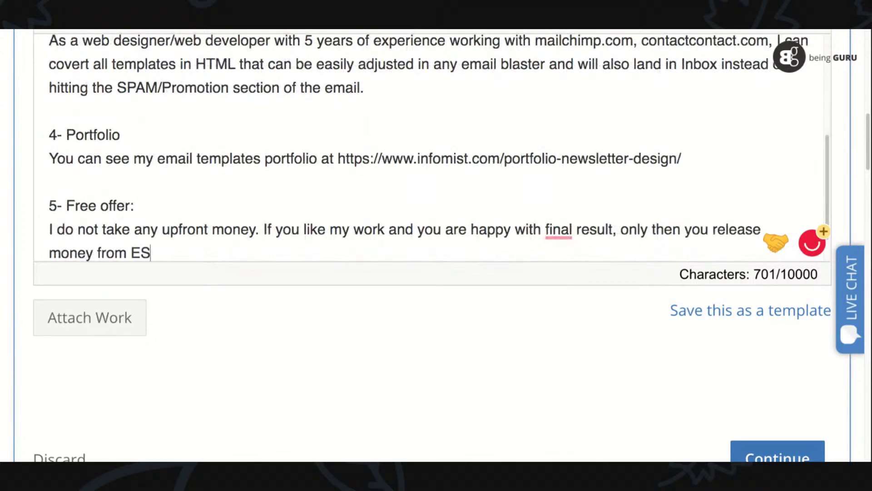
{"action": "type", "text": "CROW account."}
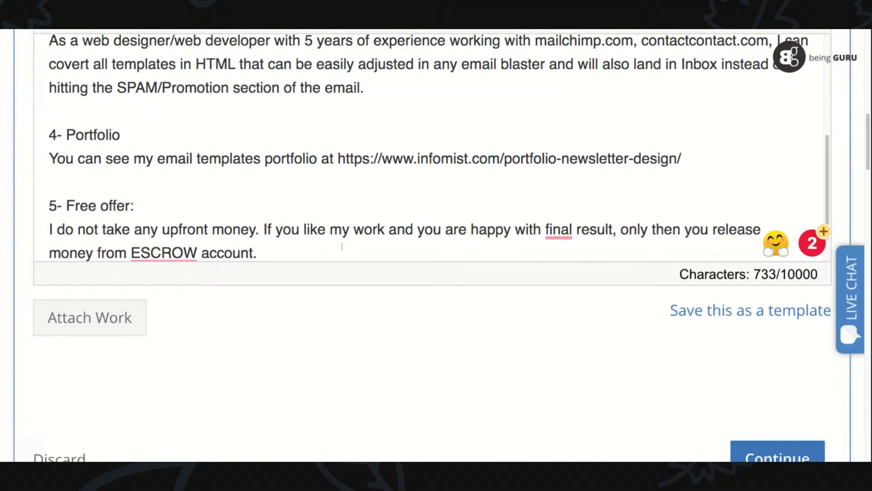
- Add to the free offer "Also, I will personally load all HTML templates to your email system and make"
{"action": "type", "text": "Also, I "}
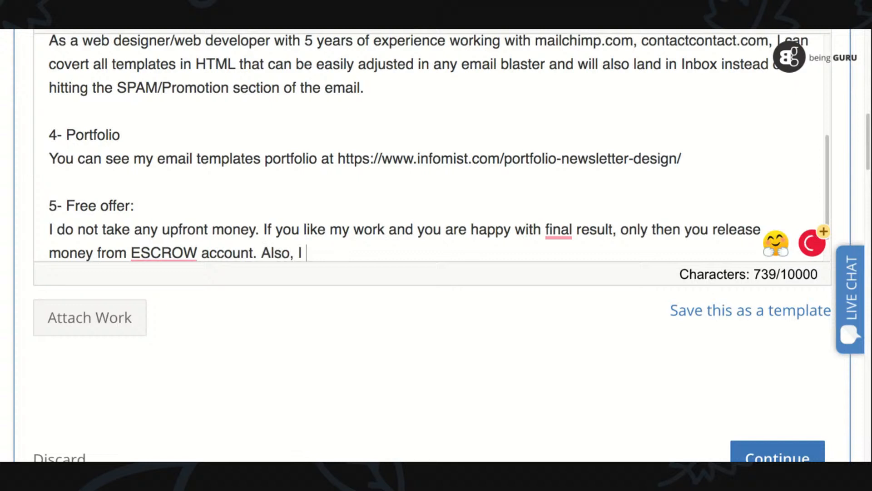
{"action": "type", "text": "will m"}
{"action": "key", "text": "BackSpace"}
{"action": "type", "text": "personally load"}
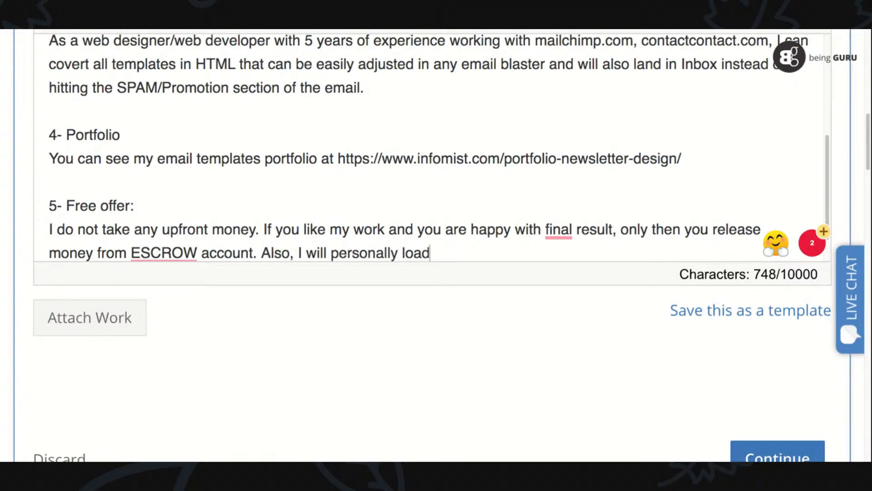
{"action": "type", "text": " all HTML templ"}
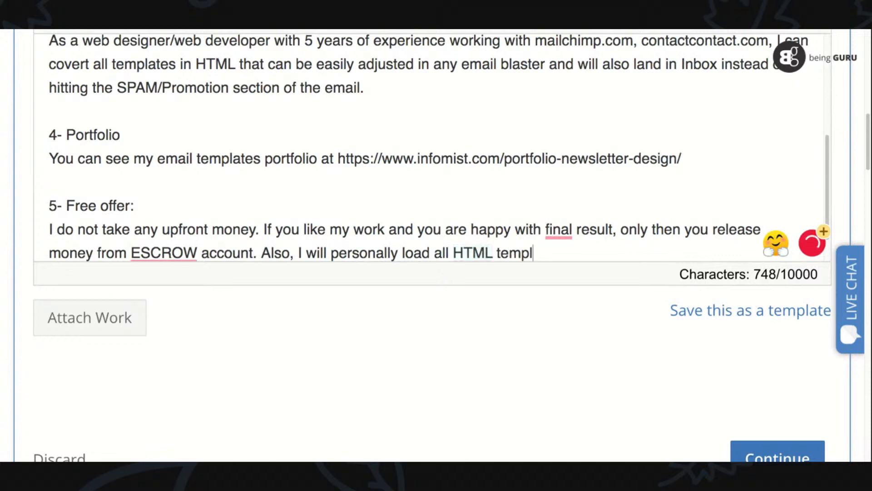
{"action": "type", "text": "ates to your email system and make"}
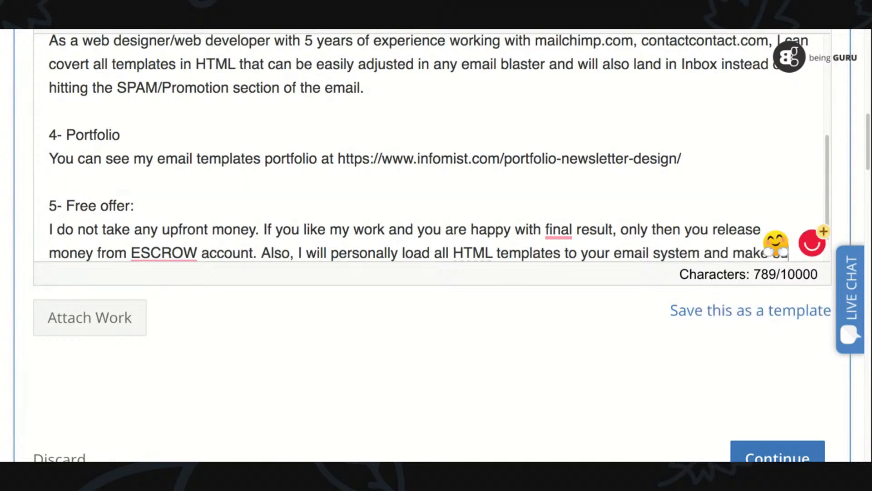
- Finish the free offer with "sure they work absolutely fine on all browsers." and accept the suggested article so it reads "the final result"
{"action": "key", "text": "BackSpace"}
{"action": "key", "text": "BackSpace"}
{"action": "key", "text": "BackSpace"}
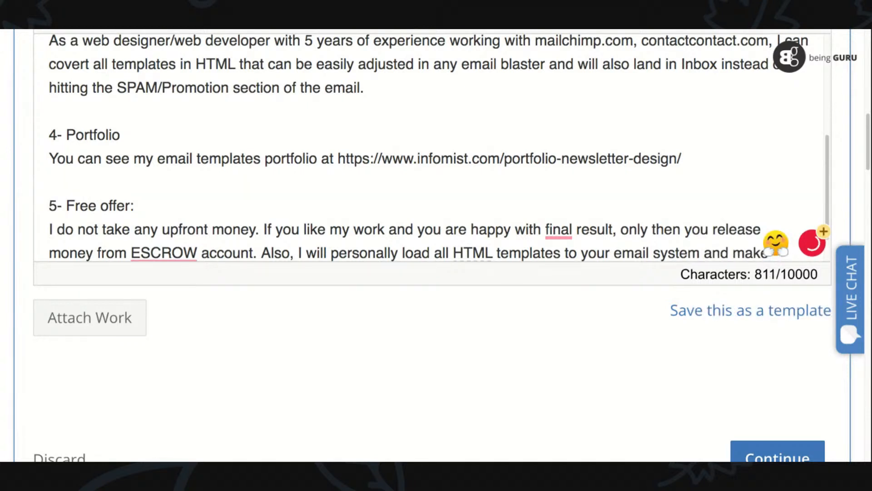
{"action": "type", "text": "ure"}
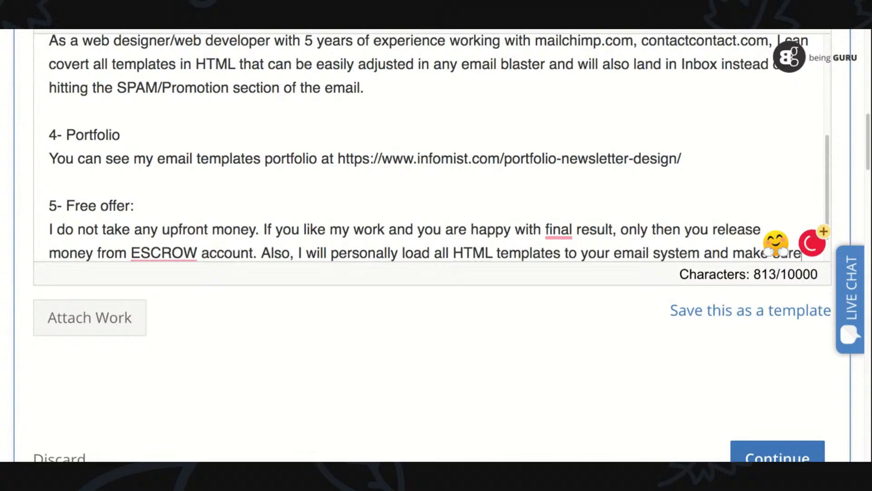
{"action": "type", "text": " they work abso"}
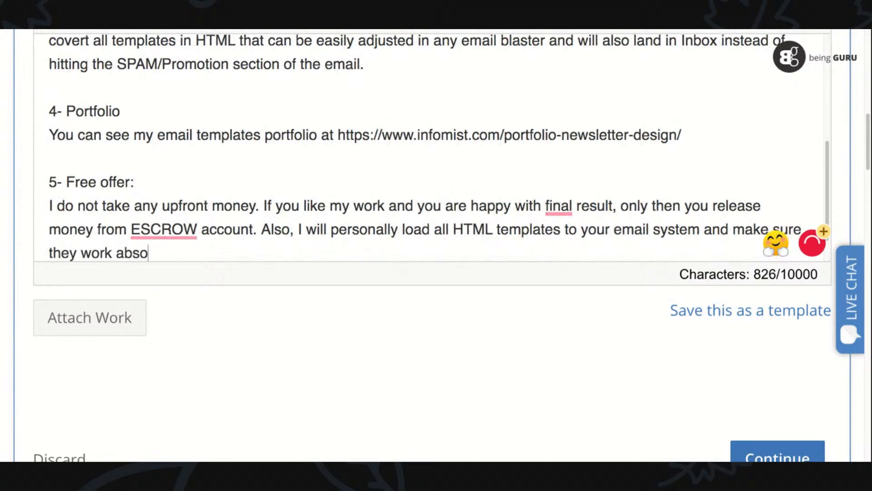
{"action": "type", "text": "lutely fine"}
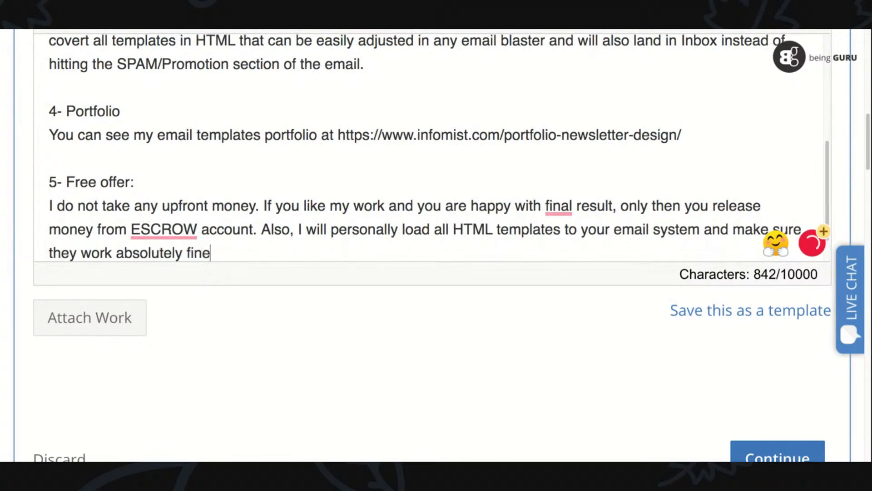
{"action": "type", "text": " on all browesers."}
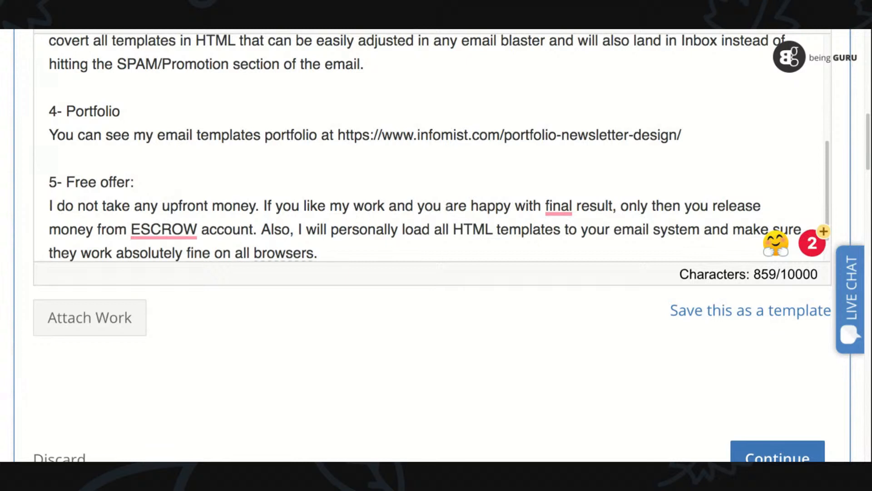
{"action": "mouse_move", "coordinate": [559, 210]}
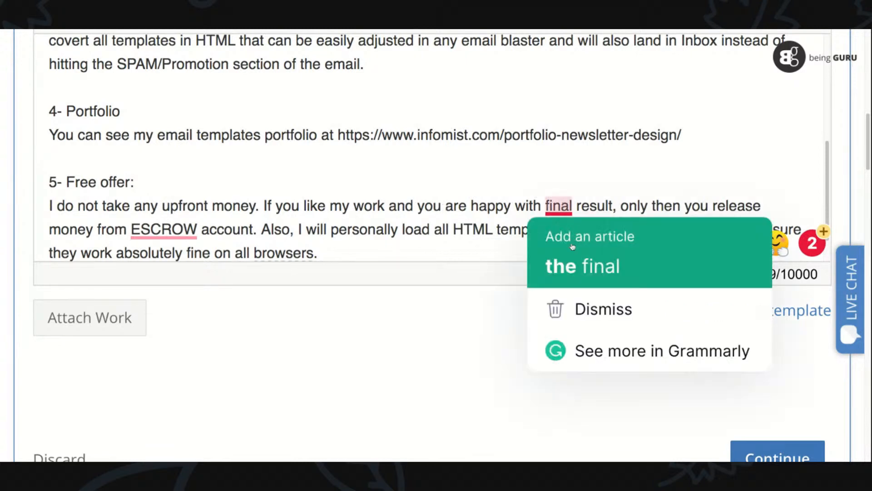
{"action": "left_click", "coordinate": [572, 247]}
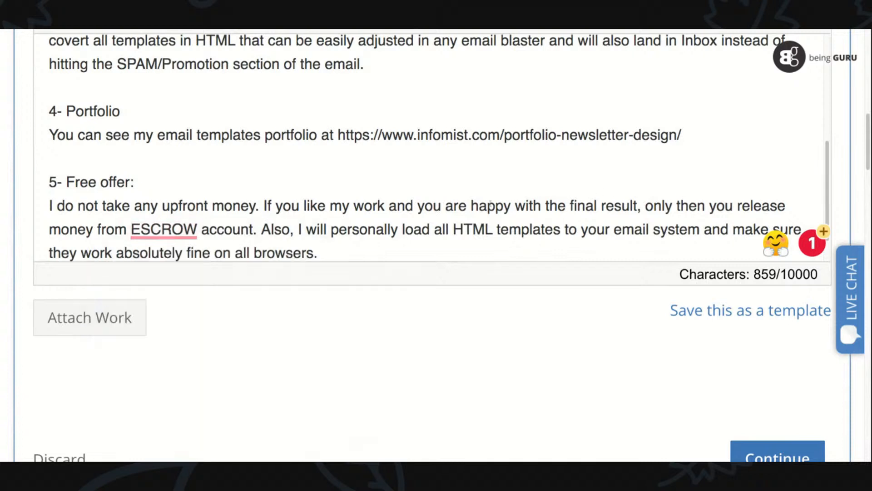
- Accept the suggested article so the free offer reads "the ESCROW account", and delete "only then" before "you release money"
{"action": "mouse_move", "coordinate": [163, 229]}
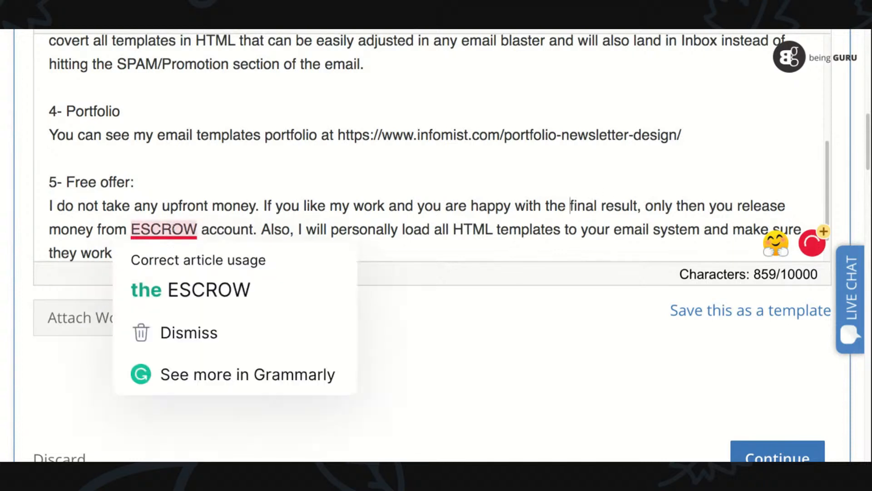
{"action": "left_click", "coordinate": [173, 289]}
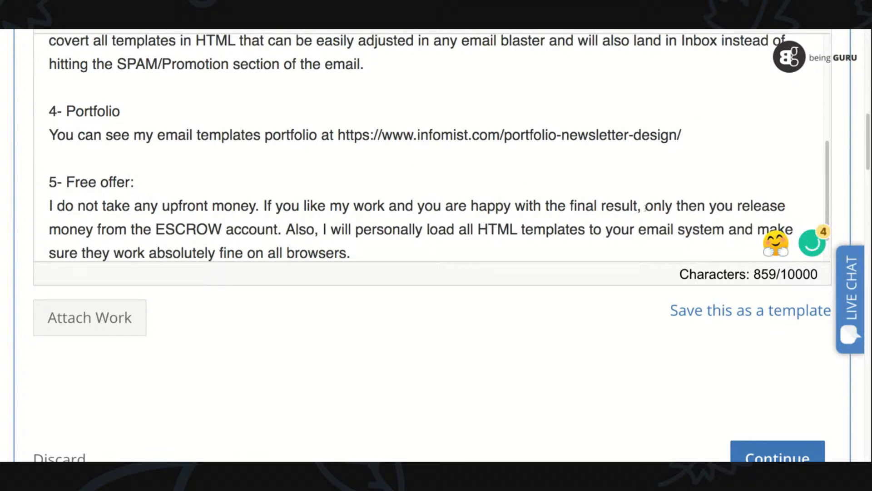
{"action": "left_click_drag", "start_coordinate": [646, 207], "coordinate": [709, 207]}
{"action": "key", "text": "BackSpace"}
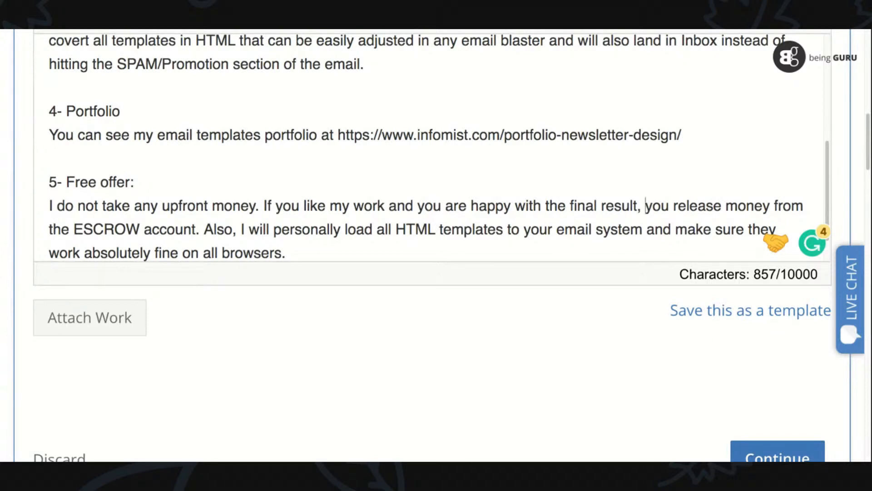
- Add the section heading "6- Closing statement:" below the free offer, separated from it by an empty line
{"action": "key", "text": "Right"}
{"action": "key", "text": "Right"}
{"action": "key", "text": "Right"}
{"action": "key", "text": "Right"}
{"action": "key", "text": "Down"}
{"action": "key", "text": "Down"}
{"action": "key", "text": "Return"}
{"action": "key", "text": "Return"}
{"action": "type", "text": "6- Closing statement:"}
{"action": "key", "text": "Return"}
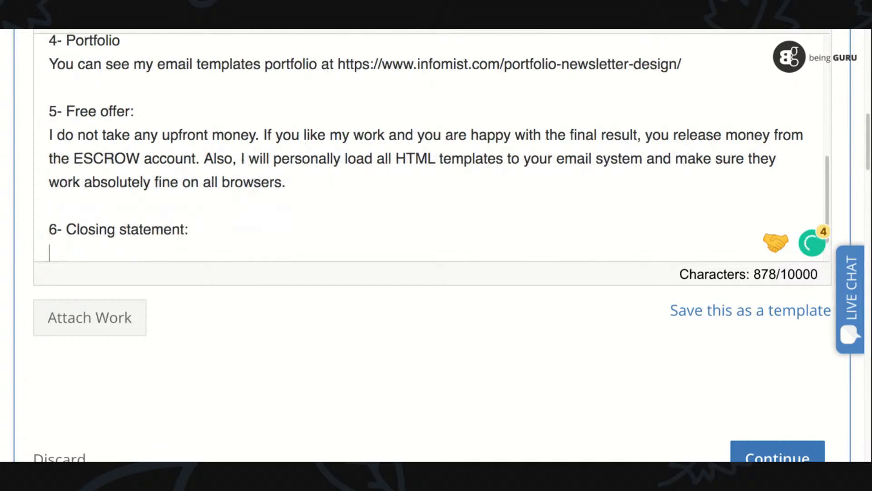
{"action": "type", "text": "I take a lo"}
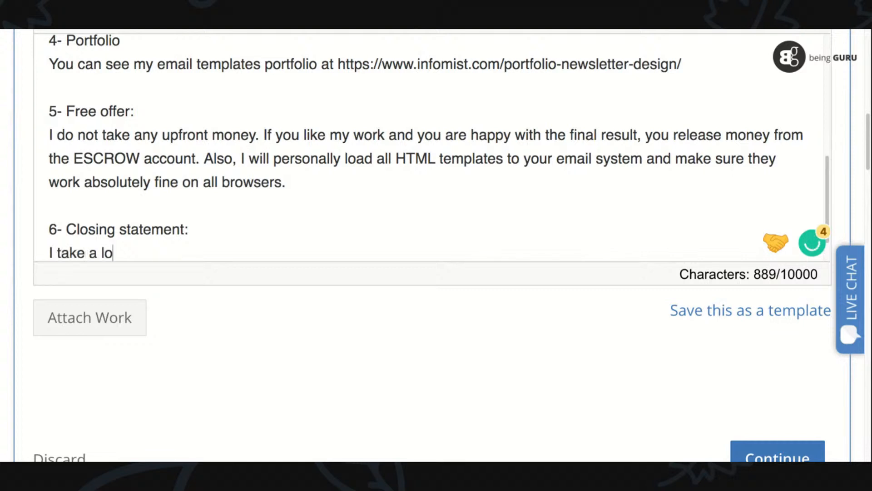
{"action": "type", "text": "t of pride "}
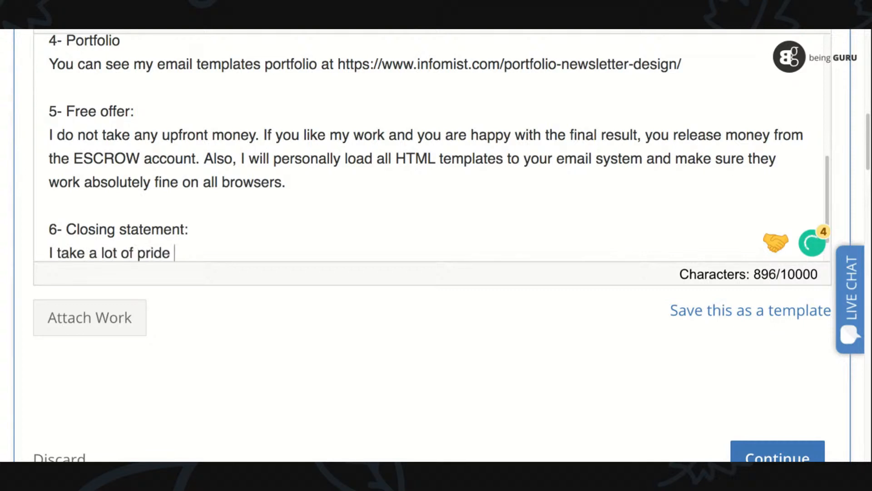
{"action": "type", "text": "in customer services"}
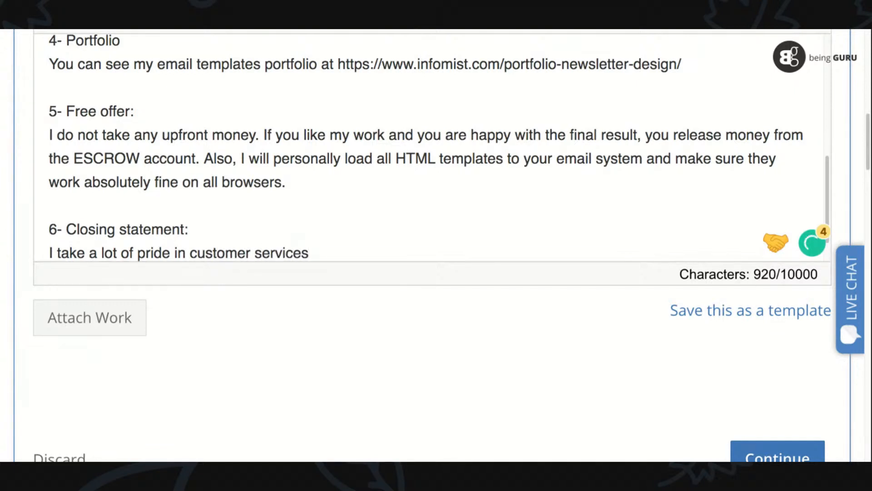
- Write "I value customer services very highly." as the only opening sentence of the closing statement
{"action": "triple_click", "coordinate": [171, 253]}
{"action": "type", "text": "I"}
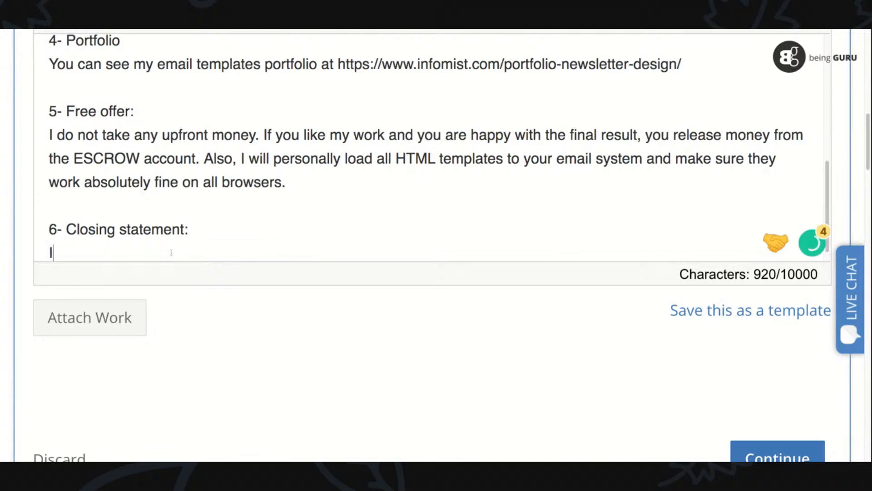
{"action": "type", "text": " value customer "}
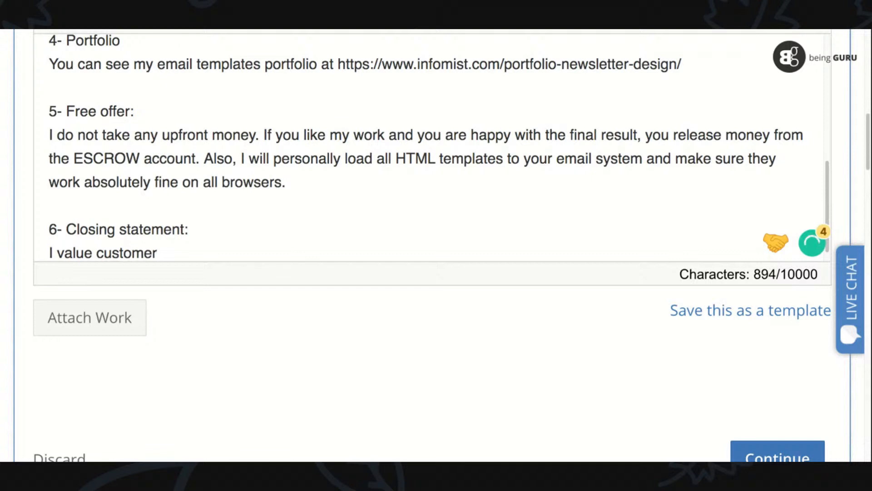
{"action": "type", "text": "sewr"}
{"action": "key", "text": "BackSpace"}
{"action": "key", "text": "BackSpace"}
{"action": "type", "text": "rvic"}
{"action": "key", "text": "BackSpace"}
{"action": "type", "text": "ices "}
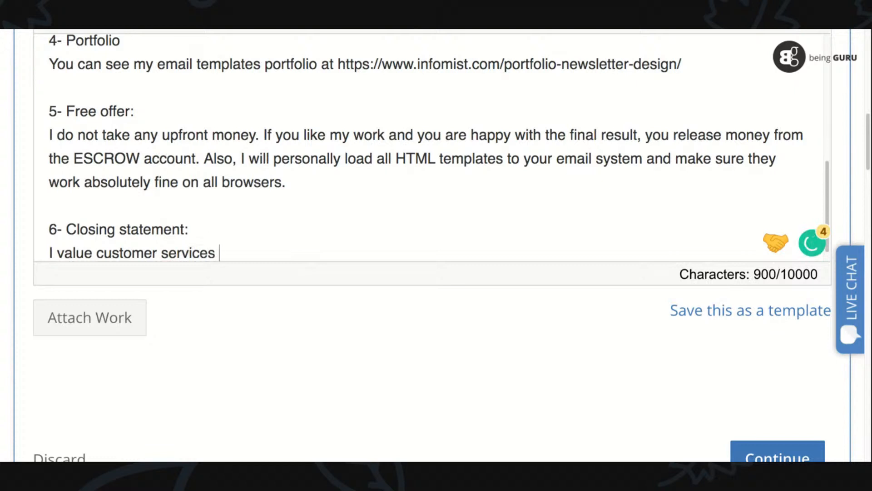
{"action": "type", "text": "very highly. A"}
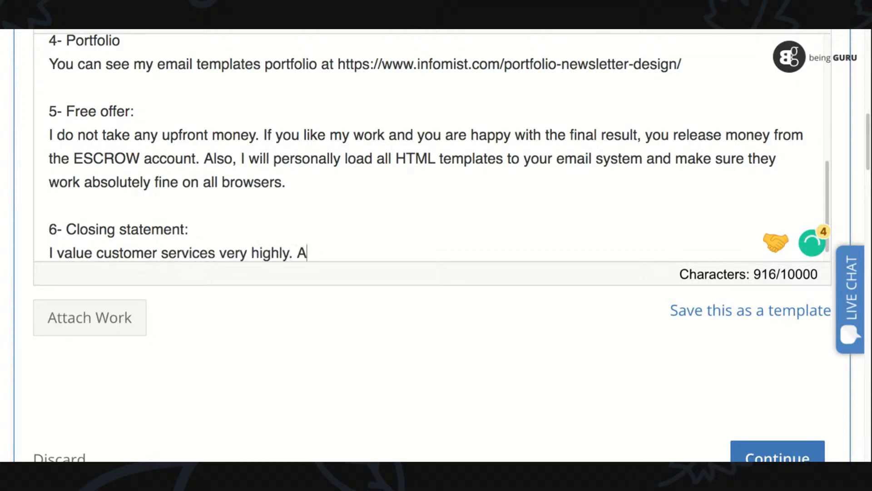
{"action": "type", "text": " sat"}
- Continue the closing statement with "A satisfied client is a retained client"
{"action": "key", "text": "BackSpace"}
{"action": "type", "text": "ati"}
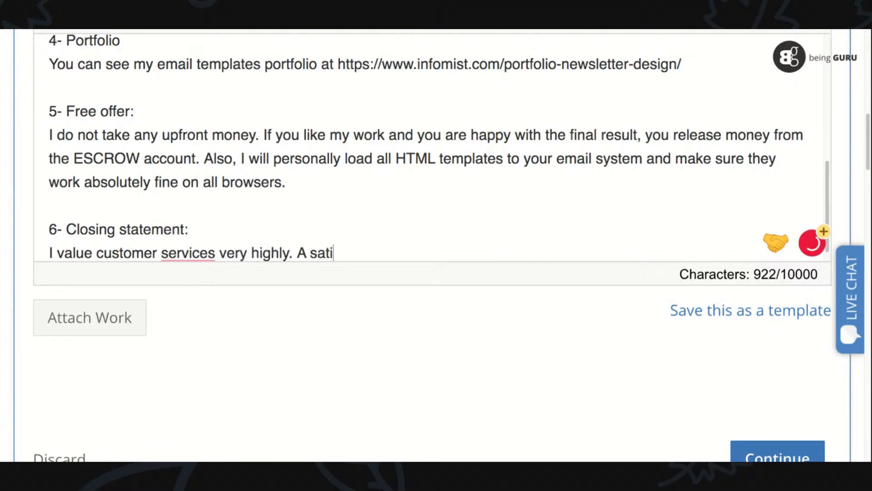
{"action": "type", "text": "sfied"}
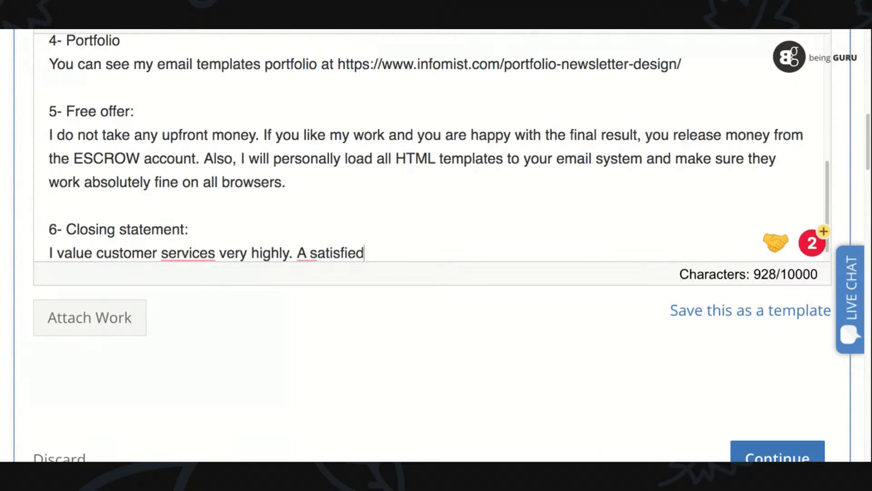
{"action": "type", "text": " client is a "}
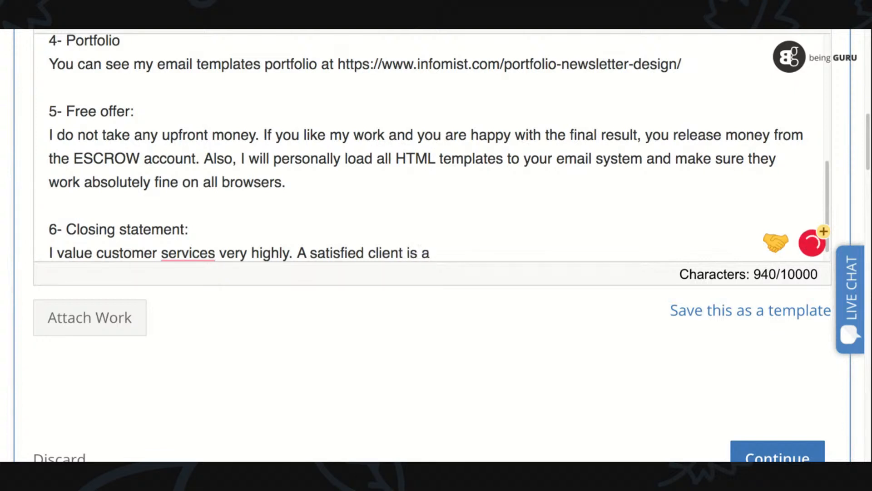
{"action": "type", "text": "retained client"}
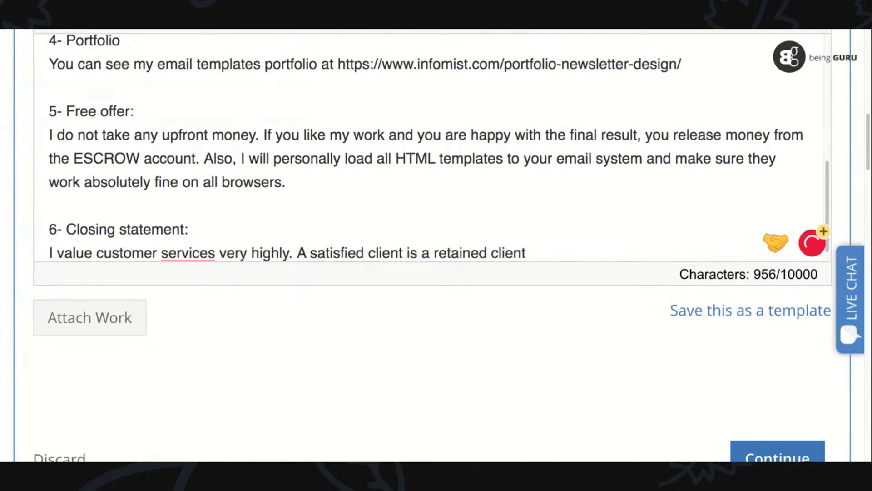
- Finish the closing statement's second sentence with "who keeps coming back to you for more business."
{"action": "type", "text": "who keeps coming back to you for more "}
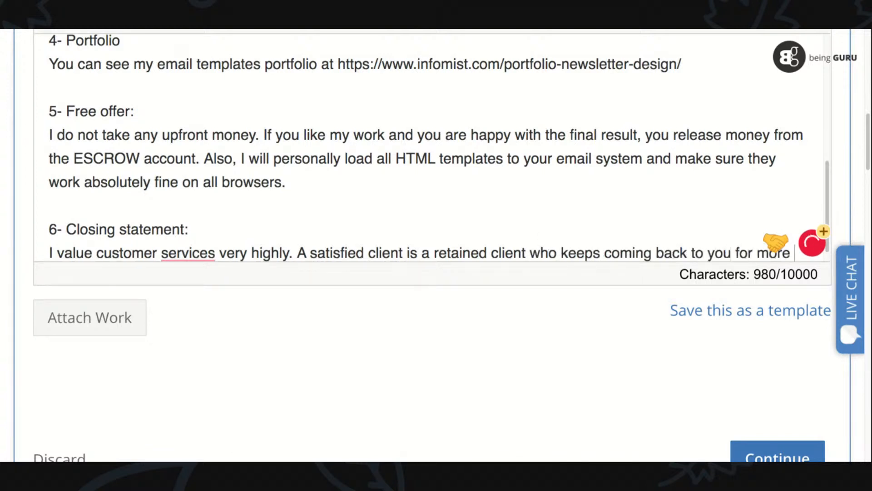
{"action": "type", "text": "business."}
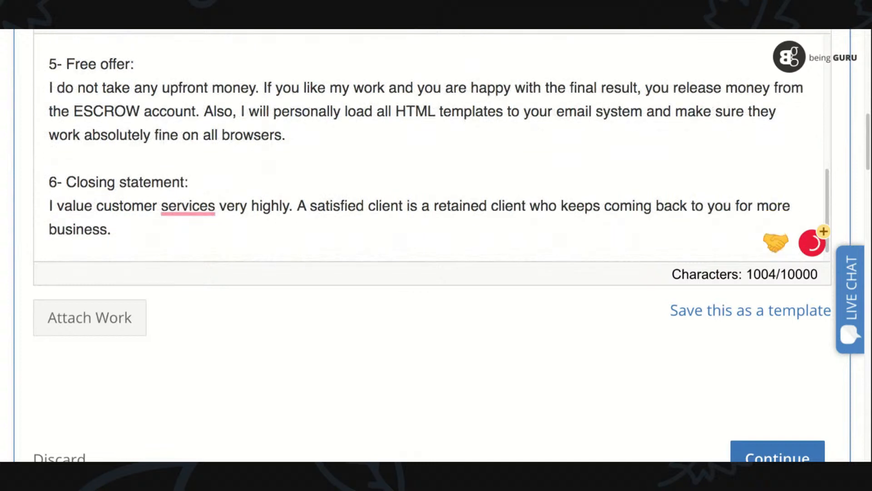
- Sign off the proposal with "Thanks," and the sender's full name, and accept the suggested correction to "customer service"
{"action": "key", "text": "Return"}
{"action": "key", "text": "Return"}
{"action": "type", "text": "Thanks,"}
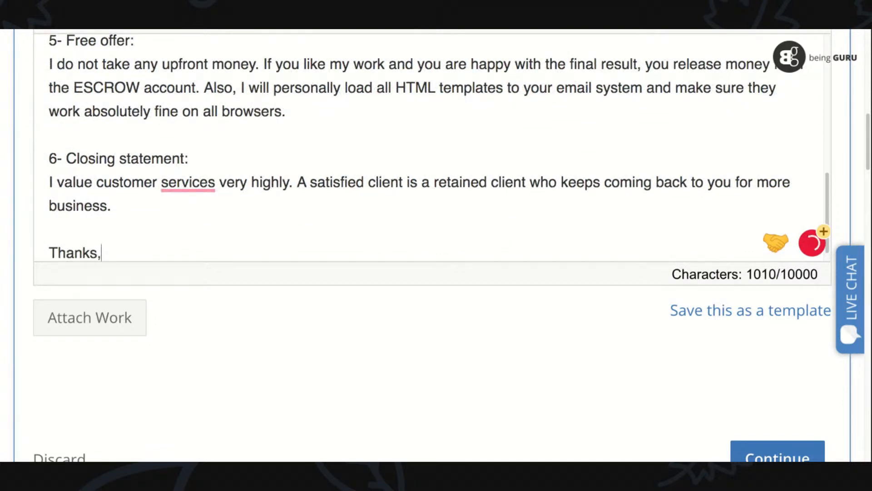
{"action": "key", "text": "Return"}
{"action": "type", "text": "Hi"}
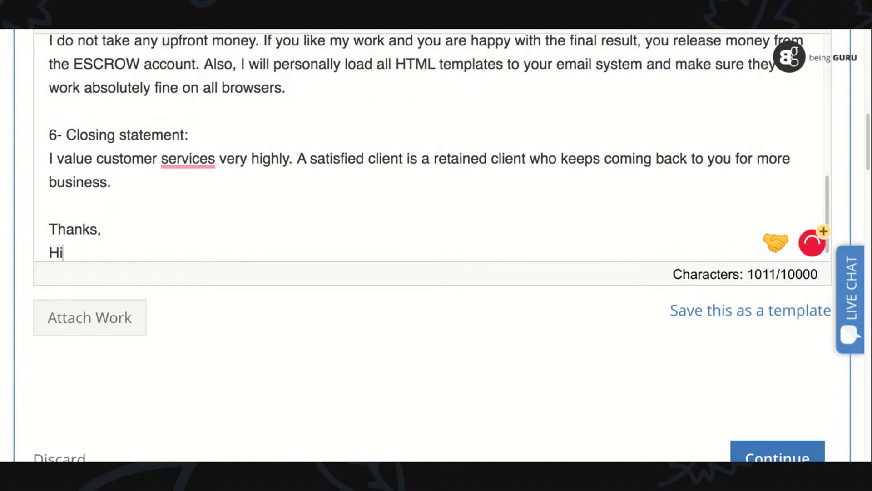
{"action": "type", "text": "sham Sarwar"}
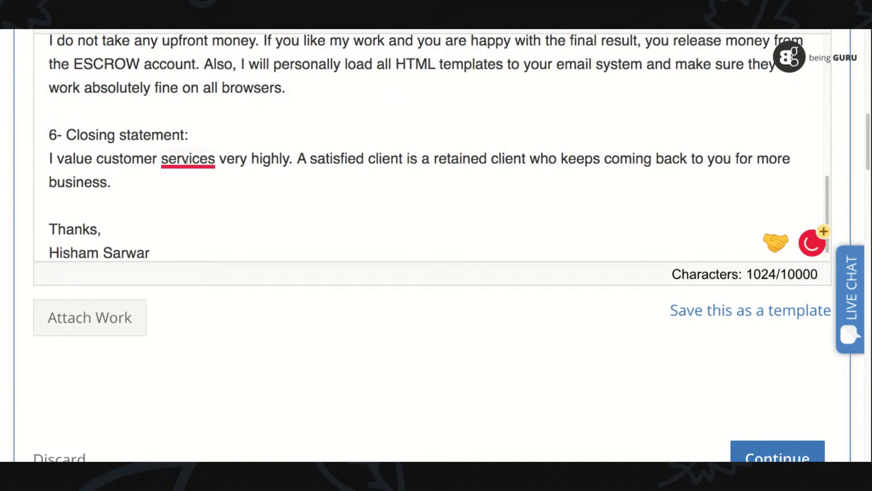
{"action": "mouse_move", "coordinate": [186, 160]}
{"action": "left_click", "coordinate": [196, 219]}
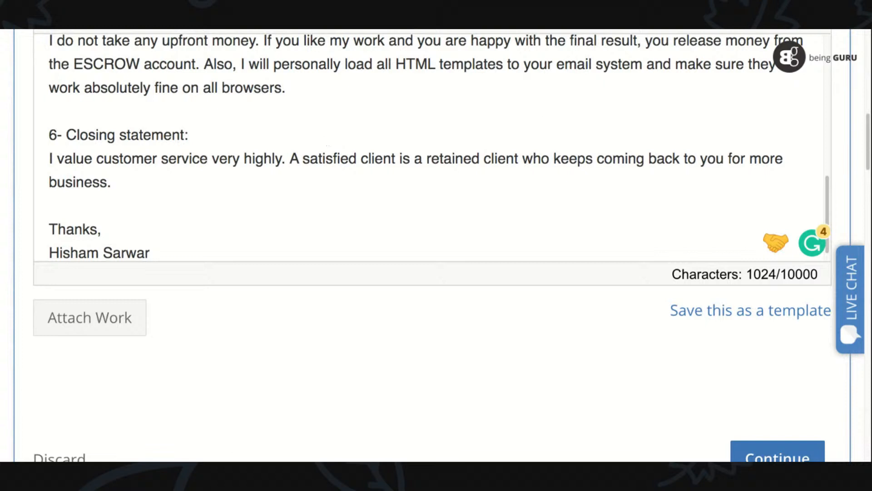
- Review the proposal from greeting to sign-off and delete the "1- Greetings" heading above the salutation
{"action": "triple_click", "coordinate": [149, 184]}
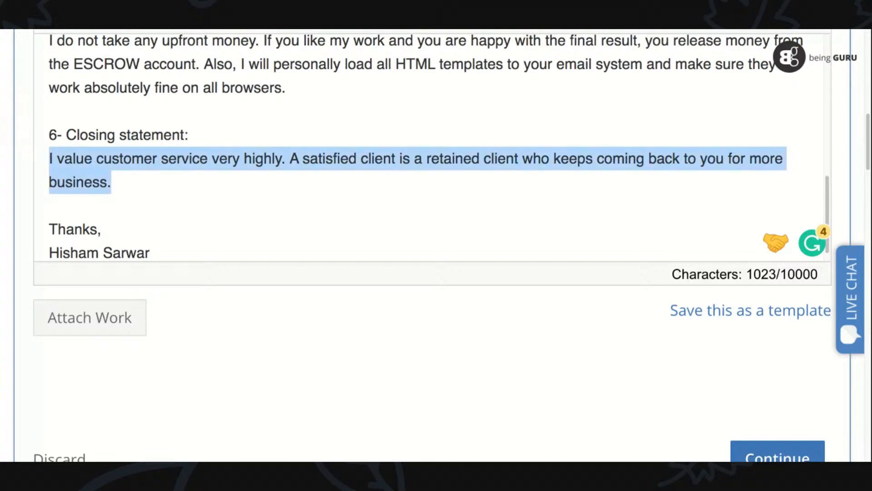
{"action": "scroll", "coordinate": [828, 224], "scroll_direction": "up", "scroll_amount": 10}
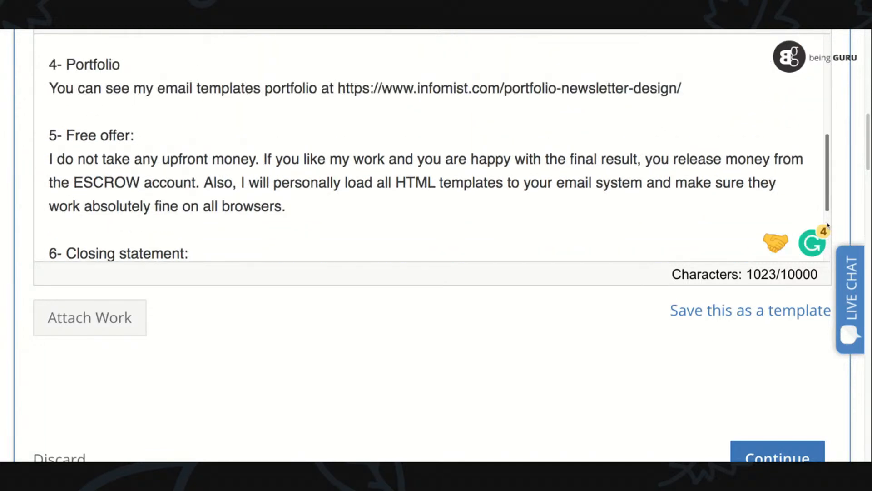
{"action": "scroll", "coordinate": [828, 224], "scroll_direction": "up", "scroll_amount": 3}
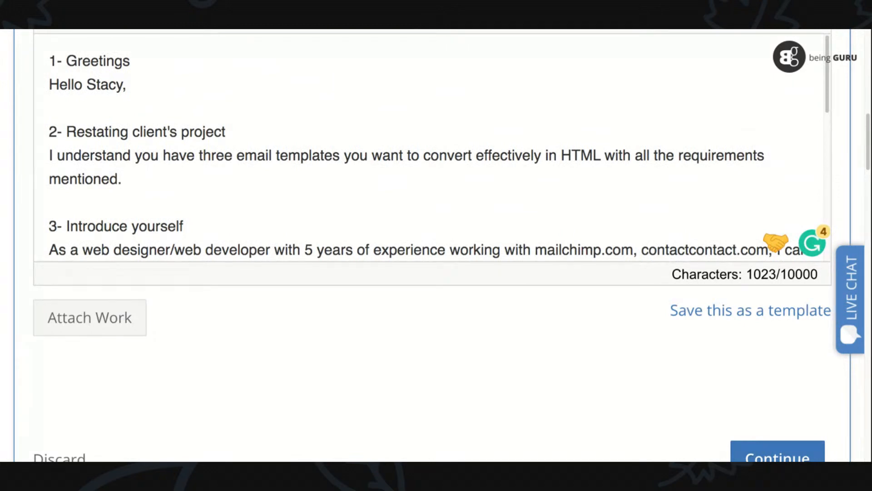
{"action": "scroll", "coordinate": [798, 229], "scroll_direction": "up", "scroll_amount": 4}
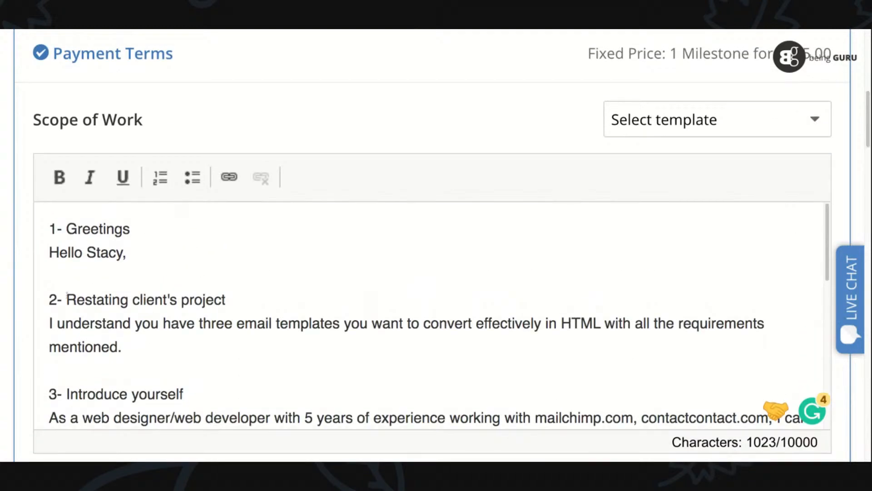
{"action": "left_click_drag", "start_coordinate": [49, 227], "coordinate": [129, 230]}
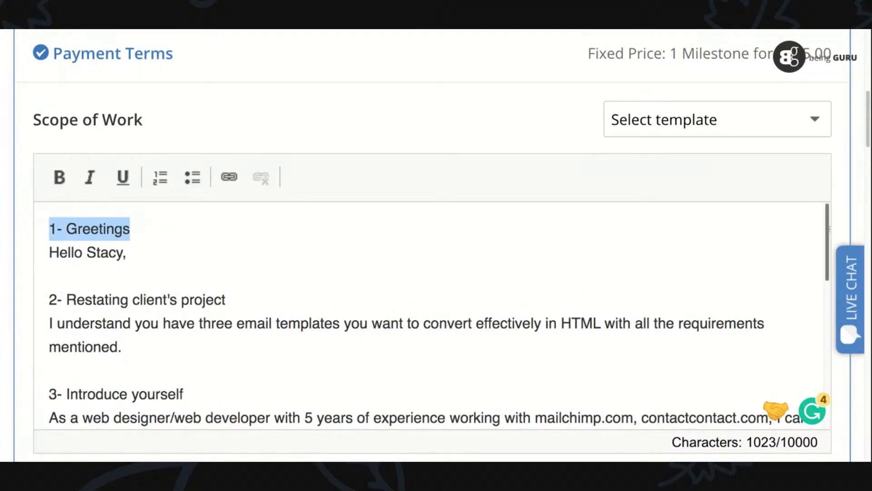
{"action": "scroll", "coordinate": [828, 230], "scroll_direction": "down", "scroll_amount": 3}
{"action": "scroll", "coordinate": [828, 231], "scroll_direction": "down", "scroll_amount": 3}
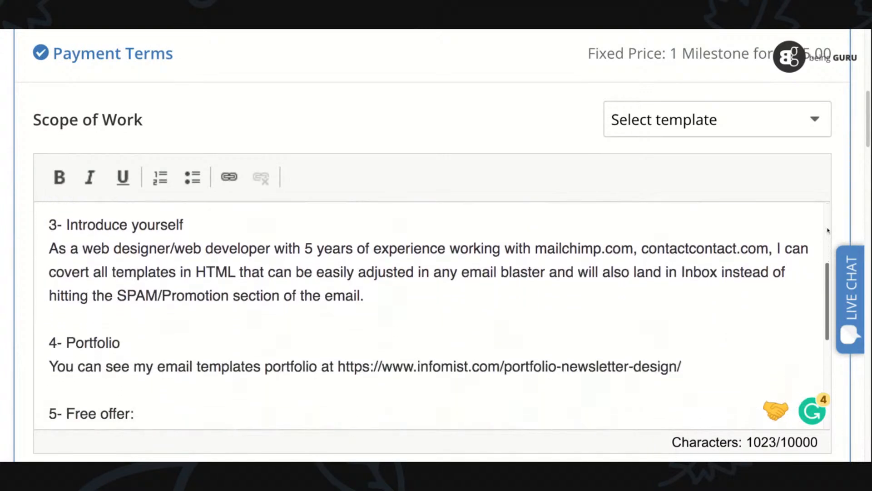
{"action": "scroll", "coordinate": [432, 316], "scroll_direction": "down", "scroll_amount": 2}
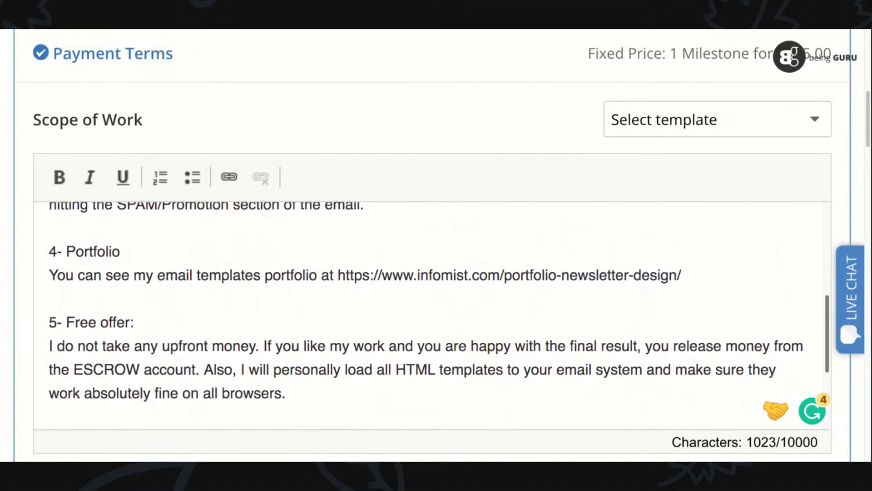
{"action": "scroll", "coordinate": [432, 316], "scroll_direction": "down", "scroll_amount": 3}
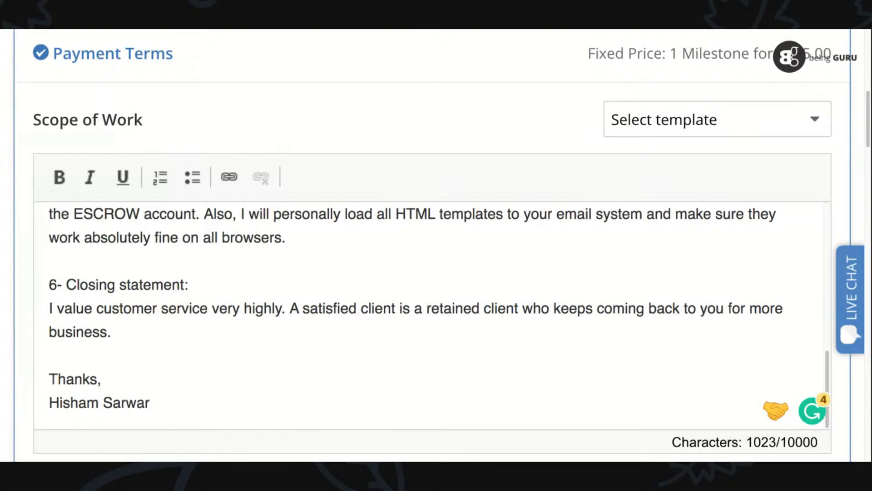
{"action": "scroll", "coordinate": [826, 382], "scroll_direction": "up", "scroll_amount": 5}
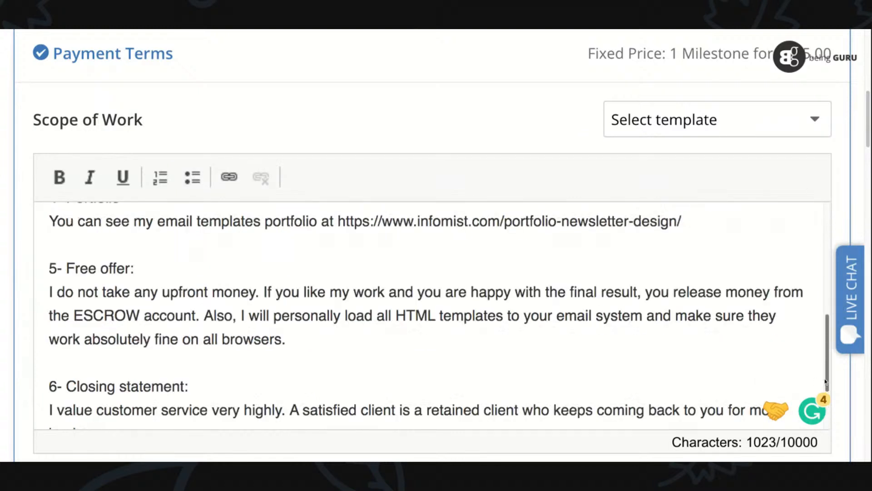
{"action": "scroll", "coordinate": [826, 382], "scroll_direction": "up", "scroll_amount": 5}
{"action": "key", "text": "BackSpace"}
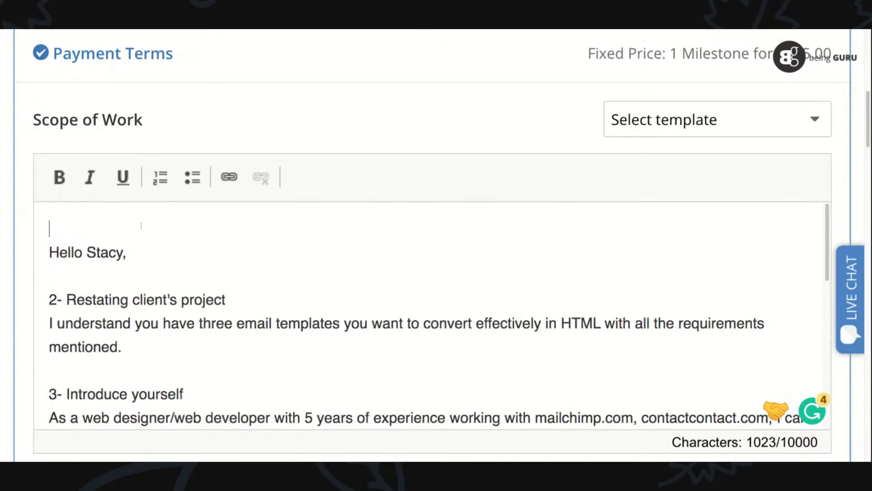
- Delete the section headings "2- Restating client's project", "3- Introduce yourself" and "4- Portfolio", keeping the paragraphs below them
{"action": "scroll", "coordinate": [93, 260], "scroll_direction": "down", "scroll_amount": 1}
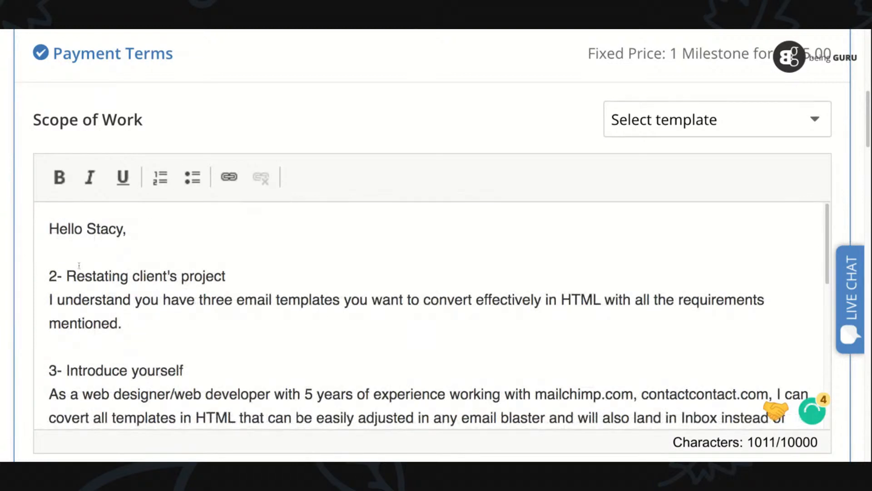
{"action": "triple_click", "coordinate": [99, 275]}
{"action": "key", "text": "BackSpace"}
{"action": "triple_click", "coordinate": [85, 346]}
{"action": "key", "text": "BackSpace"}
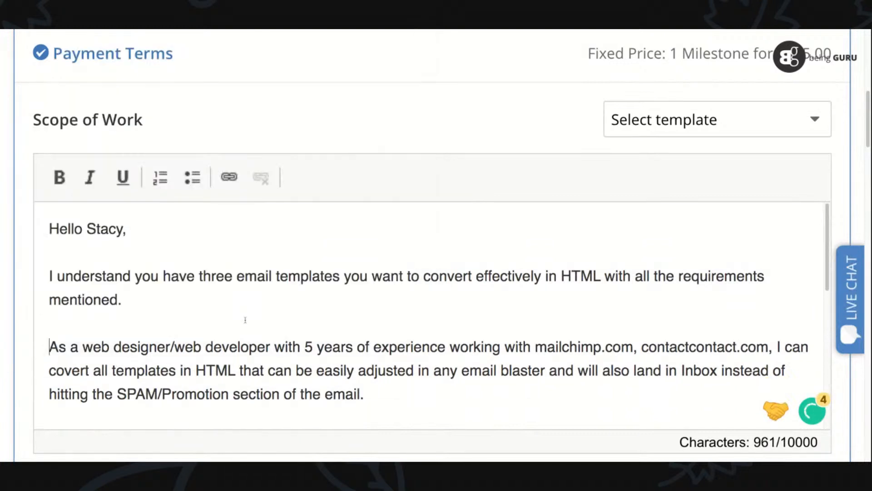
{"action": "scroll", "coordinate": [827, 206], "scroll_direction": "down", "scroll_amount": 2}
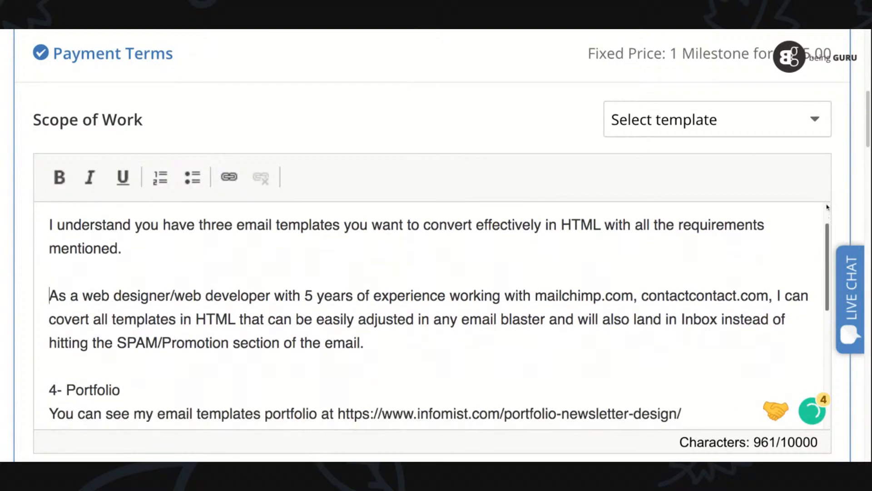
{"action": "triple_click", "coordinate": [119, 389]}
{"action": "key", "text": "BackSpace"}
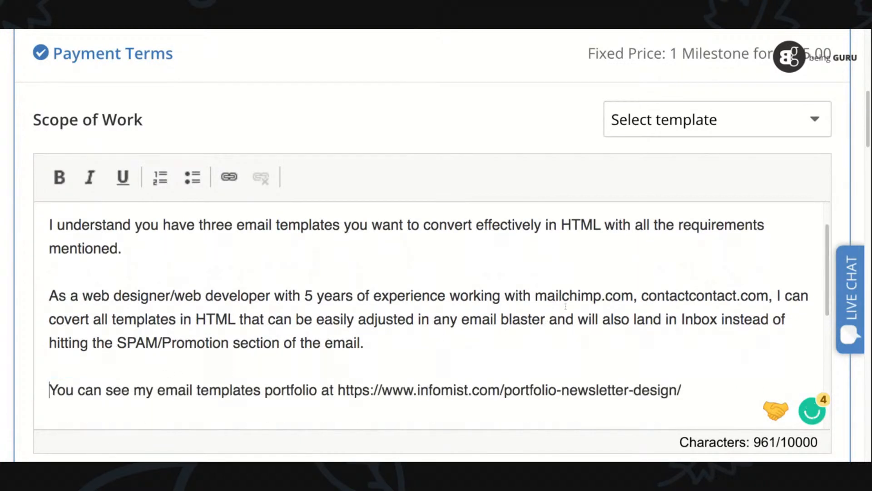
- Delete the section headings "5- Free offer:" and "6- Closing statement:", keeping the paragraphs below them
{"action": "scroll", "coordinate": [828, 245], "scroll_direction": "down", "scroll_amount": 3}
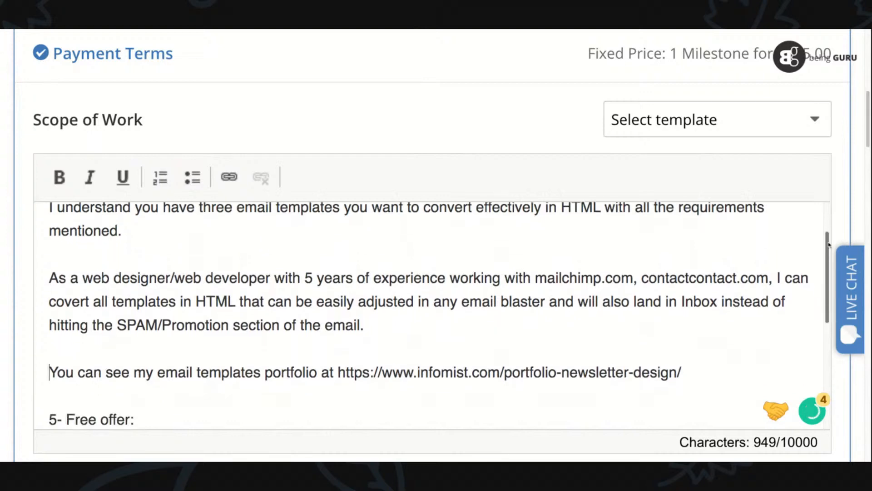
{"action": "triple_click", "coordinate": [104, 375]}
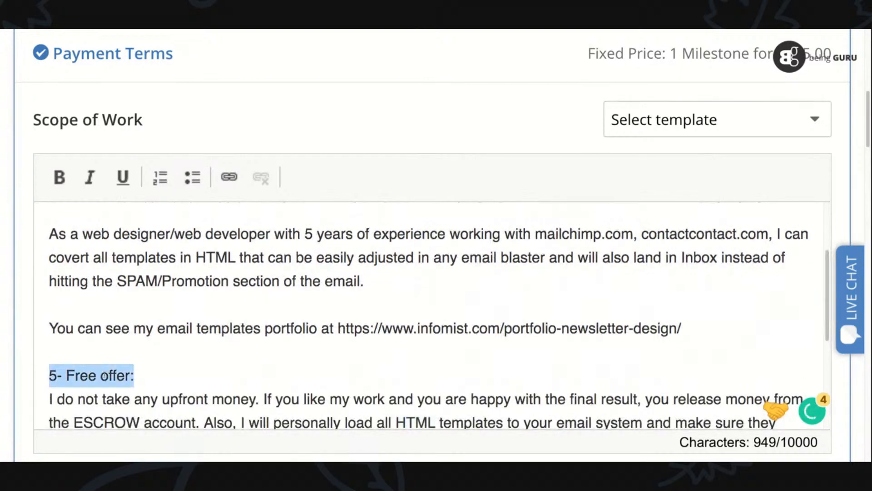
{"action": "key", "text": "BackSpace"}
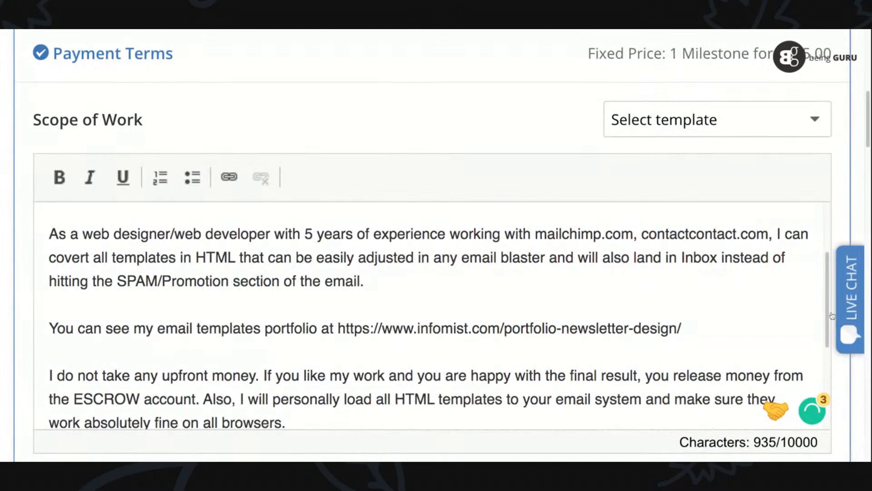
{"action": "scroll", "coordinate": [827, 312], "scroll_direction": "down", "scroll_amount": 3}
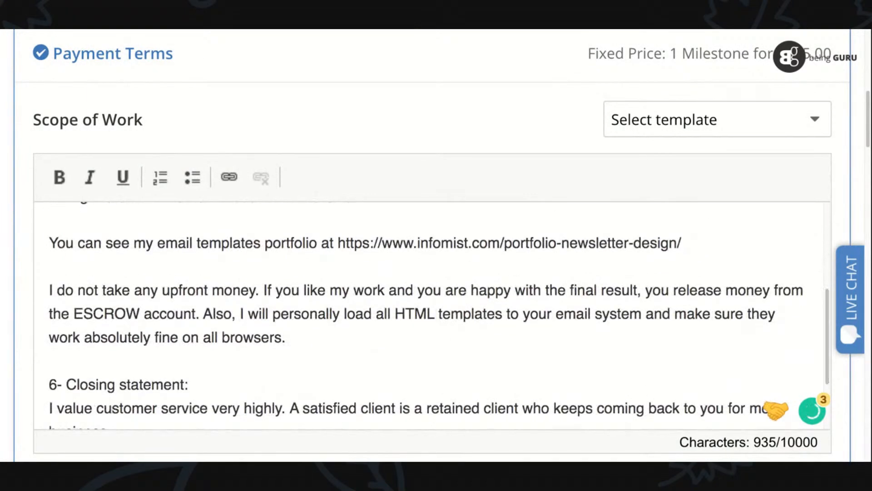
{"action": "triple_click", "coordinate": [117, 383]}
{"action": "key", "text": "BackSpace"}
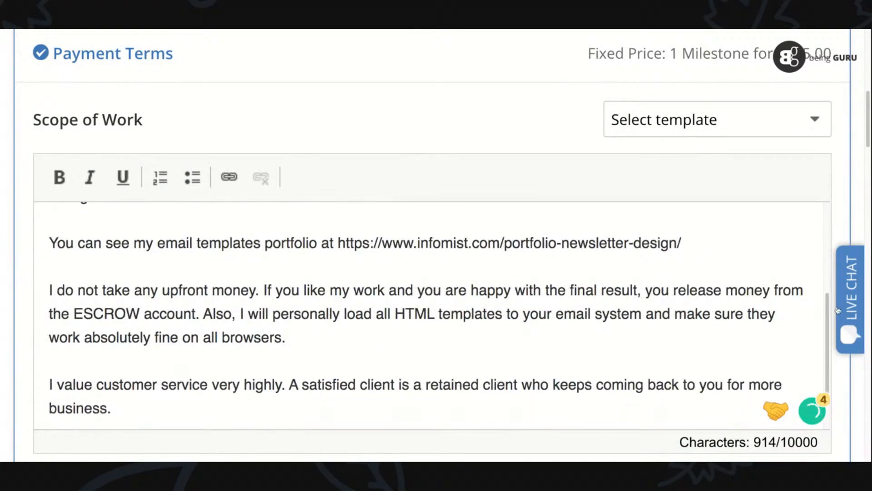
- Make the words "upfront money" bold in the free offer paragraph
{"action": "scroll", "coordinate": [830, 314], "scroll_direction": "down", "scroll_amount": 2}
{"action": "scroll", "coordinate": [830, 315], "scroll_direction": "up", "scroll_amount": 3}
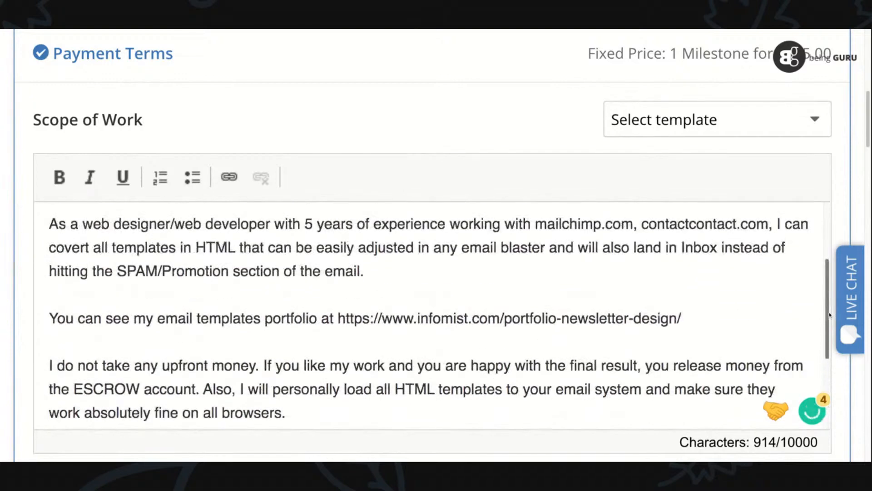
{"action": "left_click_drag", "start_coordinate": [256, 365], "coordinate": [162, 366]}
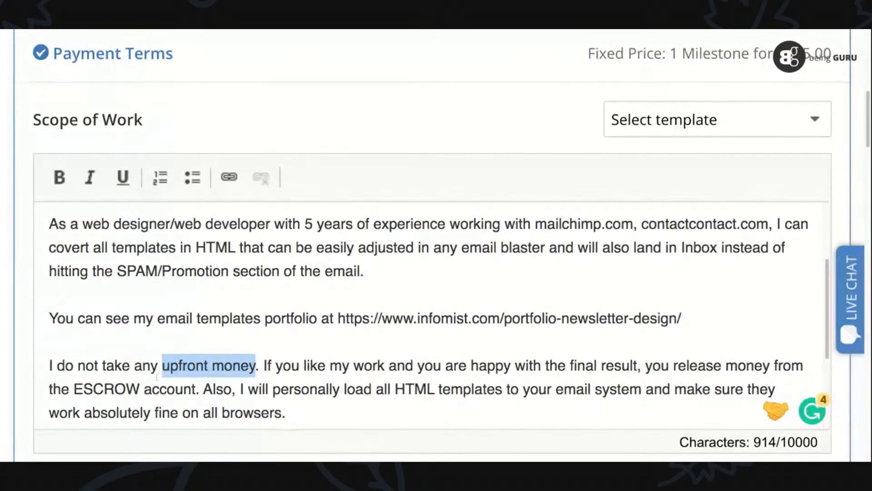
{"action": "left_click", "coordinate": [59, 177]}
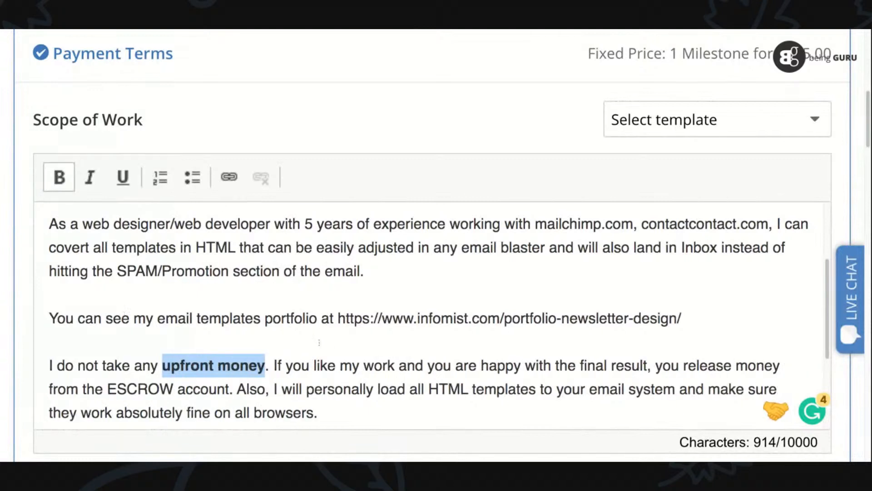
{"action": "left_click", "coordinate": [319, 343]}
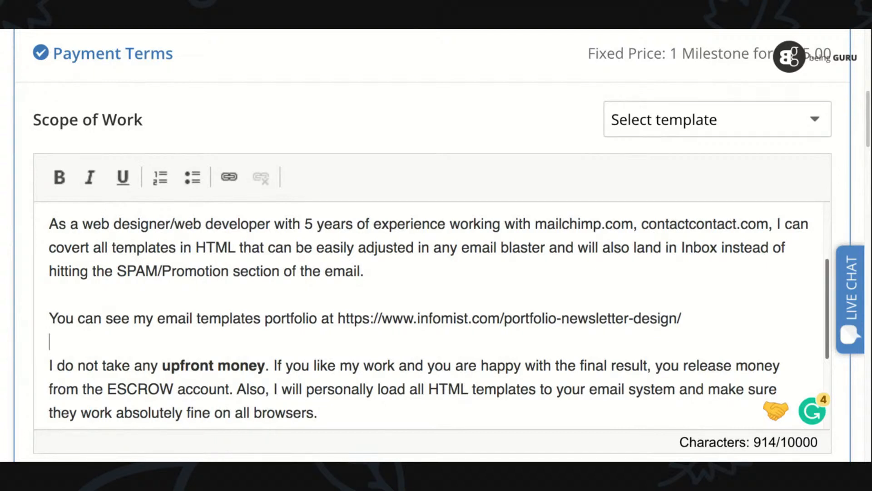
- Make "I will personally load all HTML templates to your email system" bold in the free offer paragraph
{"action": "scroll", "coordinate": [436, 323], "scroll_direction": "up", "scroll_amount": 1}
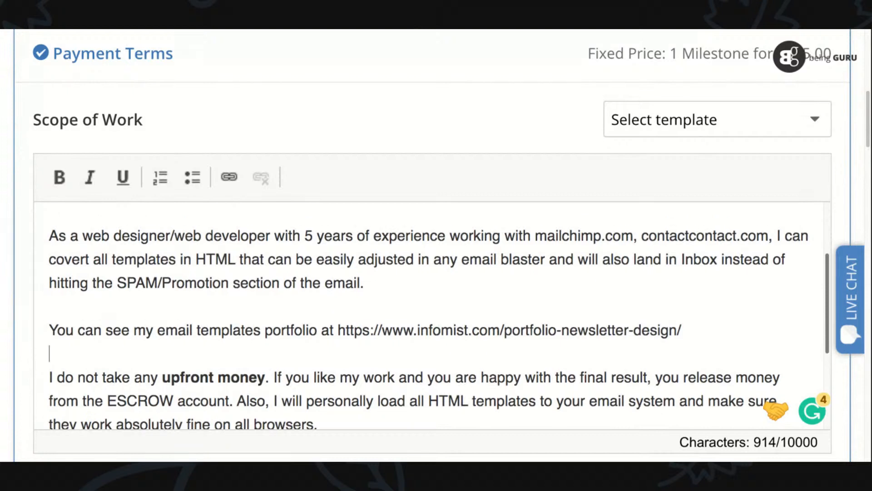
{"action": "scroll", "coordinate": [439, 321], "scroll_direction": "down", "scroll_amount": 3}
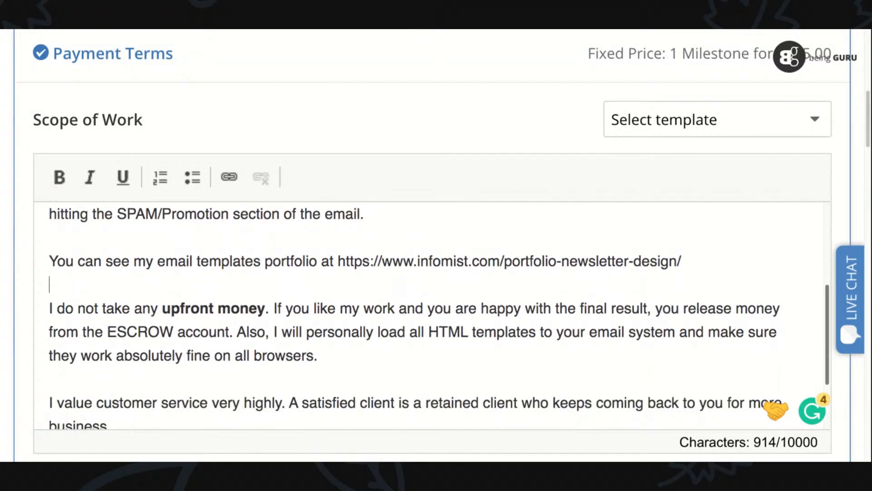
{"action": "left_click", "coordinate": [274, 332]}
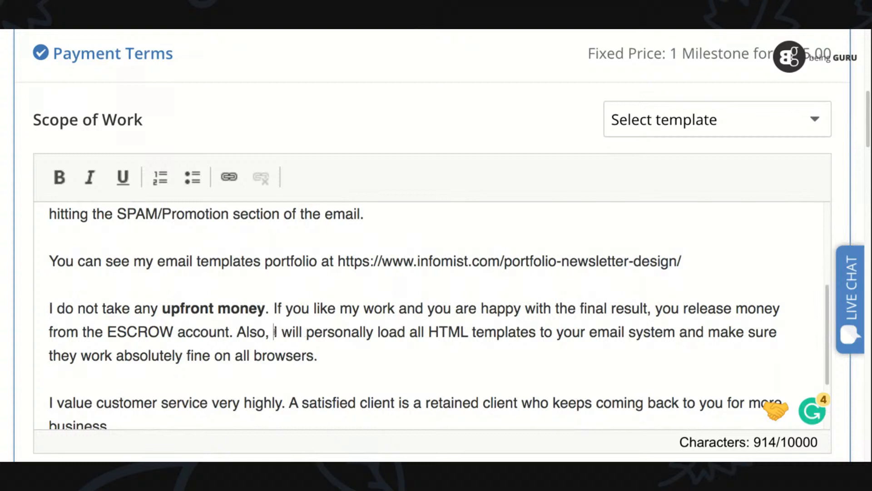
{"action": "left_click_drag", "start_coordinate": [274, 332], "coordinate": [675, 332]}
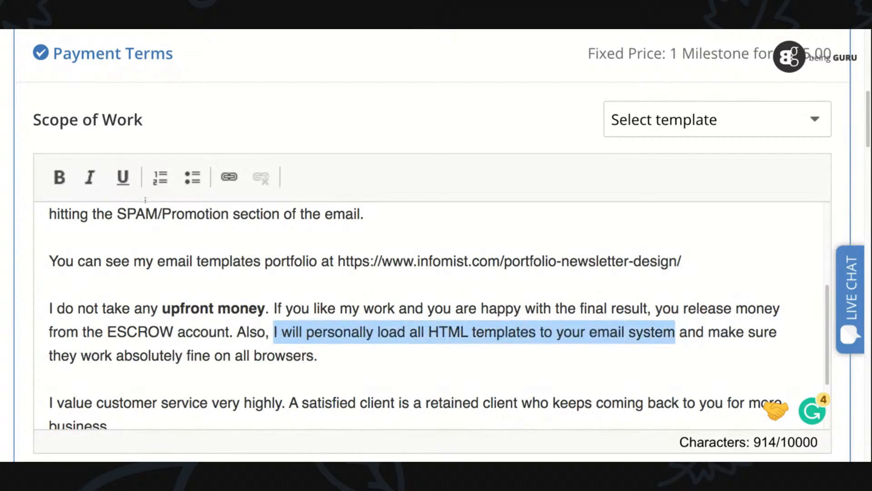
{"action": "left_click", "coordinate": [59, 177]}
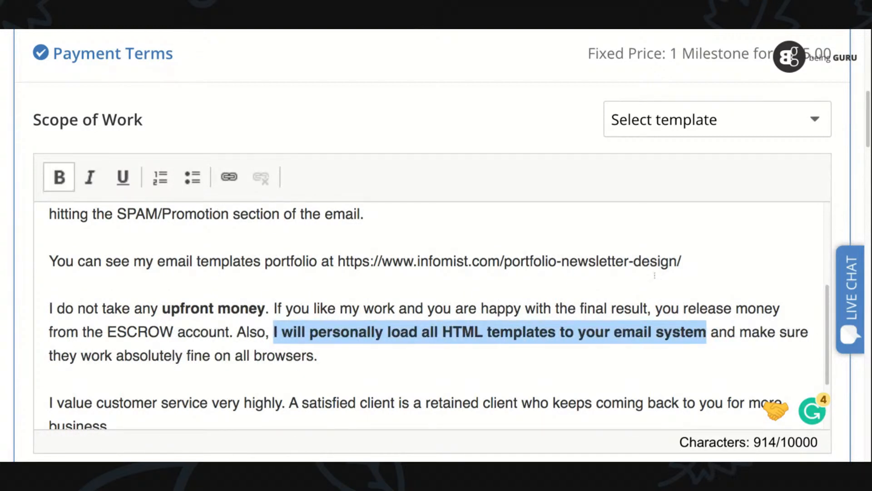
- Make the closing sentence "A satisfied client is a retained client who keeps coming back to you for more business." bold
{"action": "scroll", "coordinate": [828, 304], "scroll_direction": "down", "scroll_amount": 2}
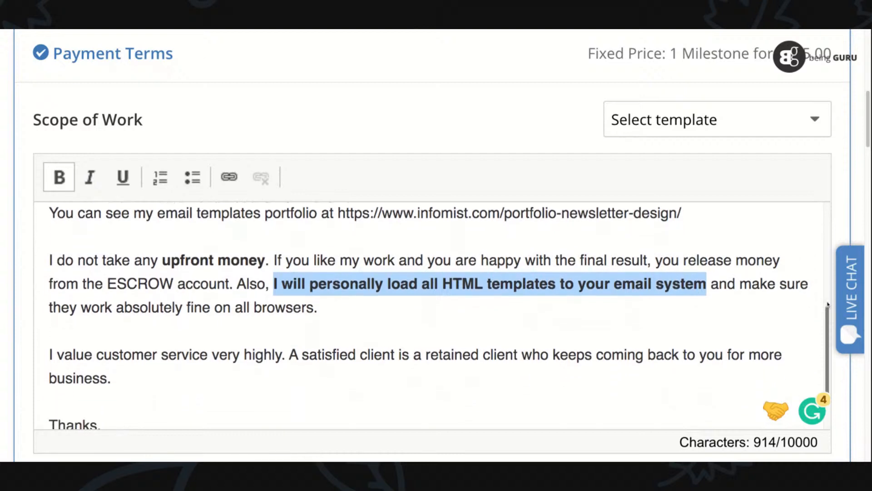
{"action": "left_click_drag", "start_coordinate": [289, 350], "coordinate": [111, 374]}
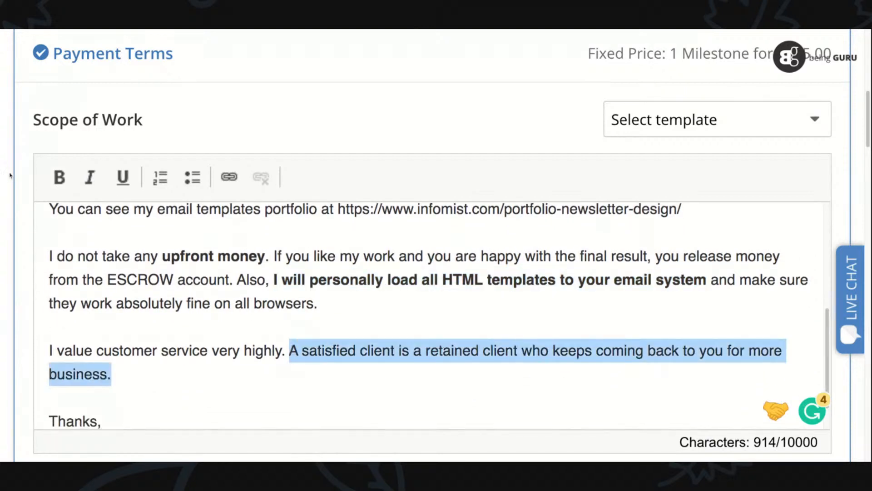
{"action": "key", "text": "ctrl+b"}
{"action": "scroll", "coordinate": [822, 328], "scroll_direction": "down", "scroll_amount": 2}
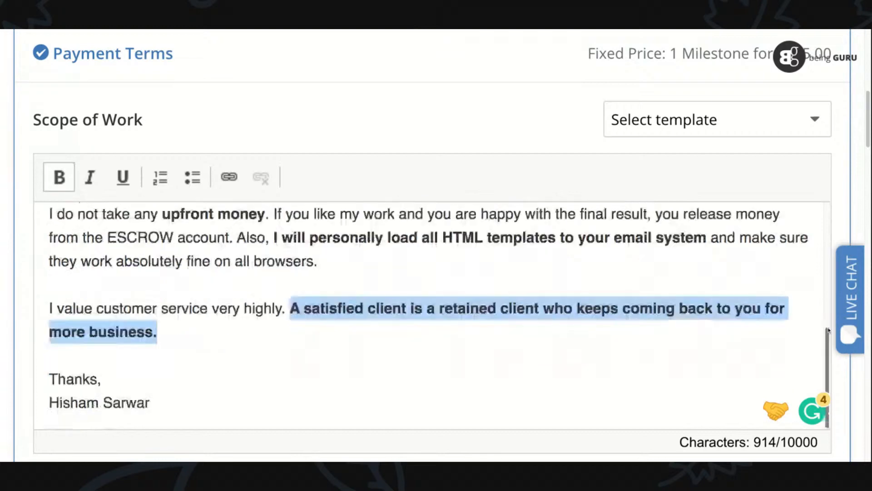
- Check the finished proposal from its greeting, continue past the scope of work and submit the quote with the additional options left as they are
{"action": "scroll", "coordinate": [829, 331], "scroll_direction": "up", "scroll_amount": 10}
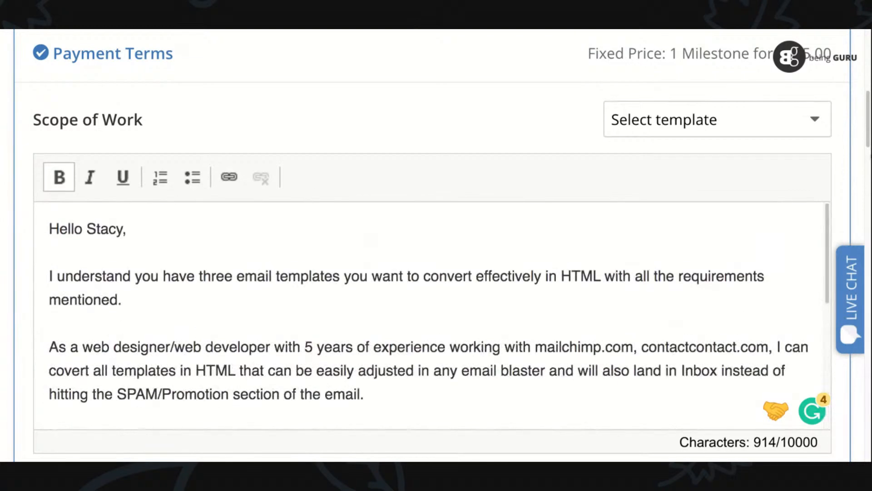
{"action": "scroll", "coordinate": [869, 140], "scroll_direction": "down", "scroll_amount": 5}
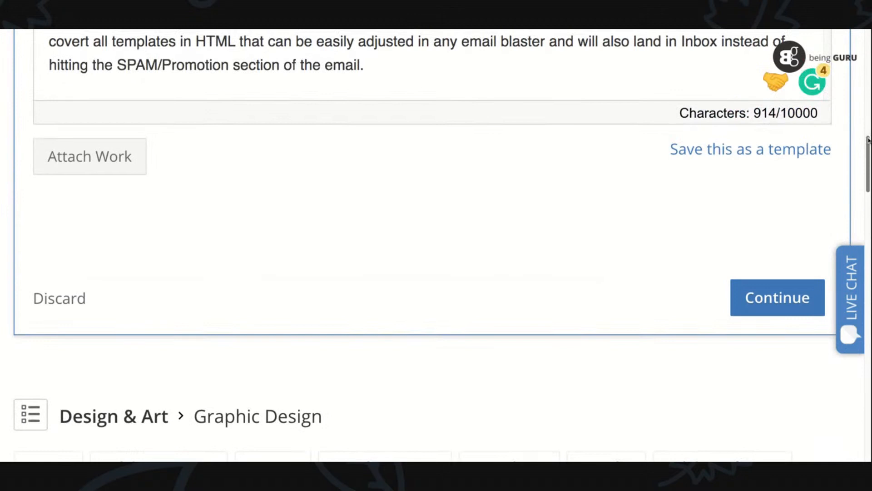
{"action": "left_click", "coordinate": [757, 303]}
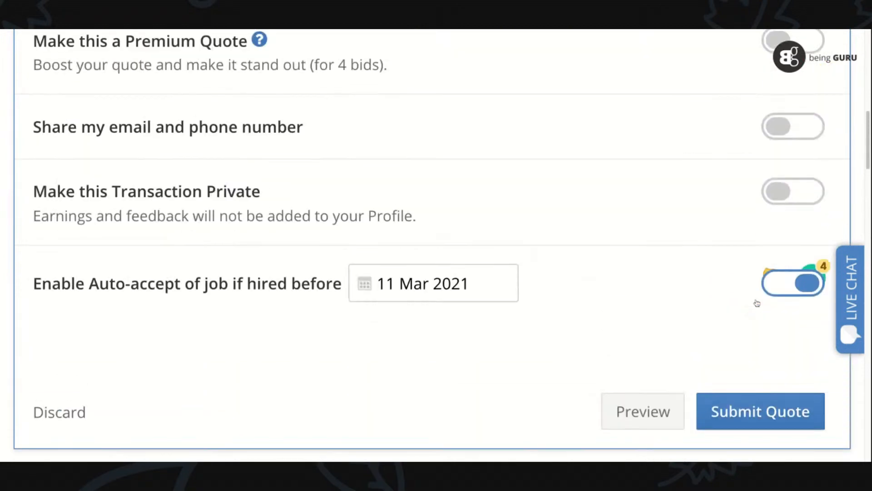
{"action": "left_click", "coordinate": [760, 411]}
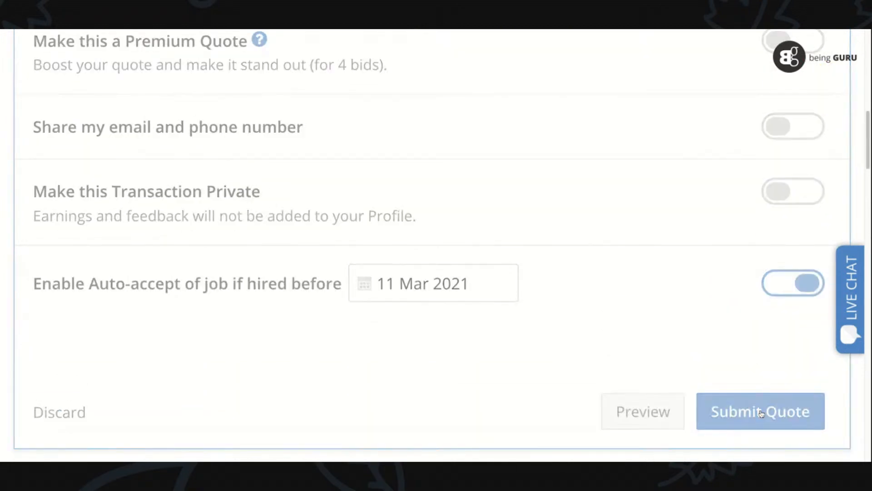